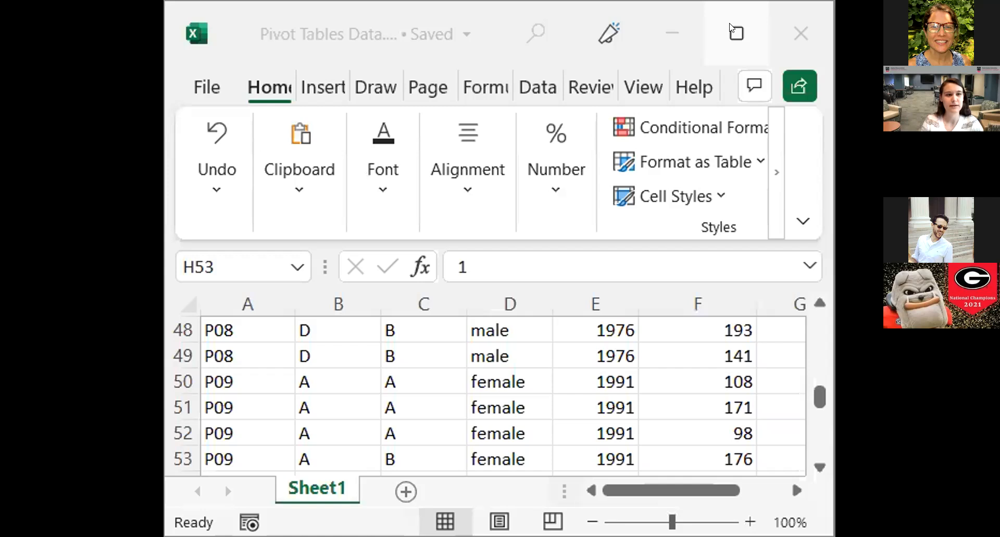
- Maximize the workbook window and go to the Participant header in cell A1
click(733, 29)
click(66, 164)
key(ctrl+Up)
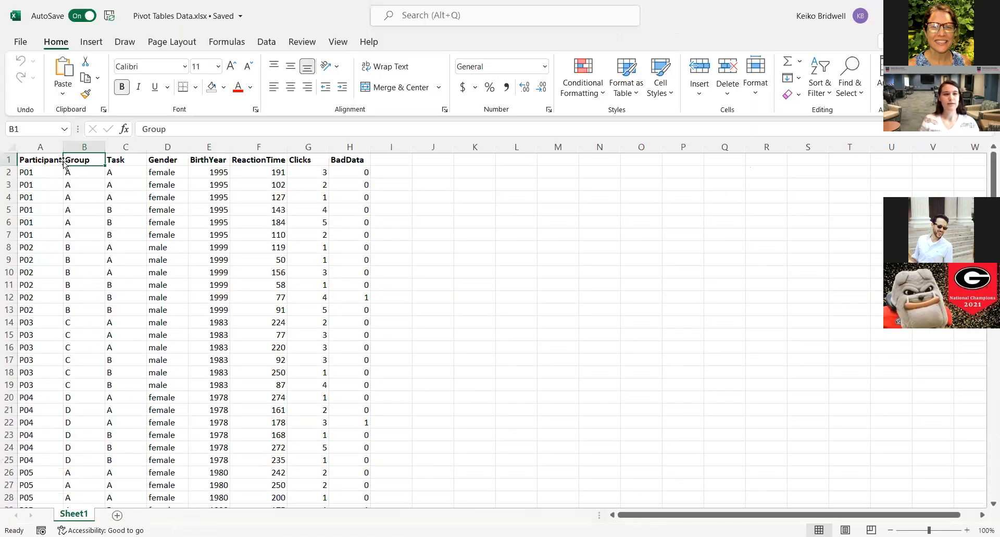
key(ctrl+Left)
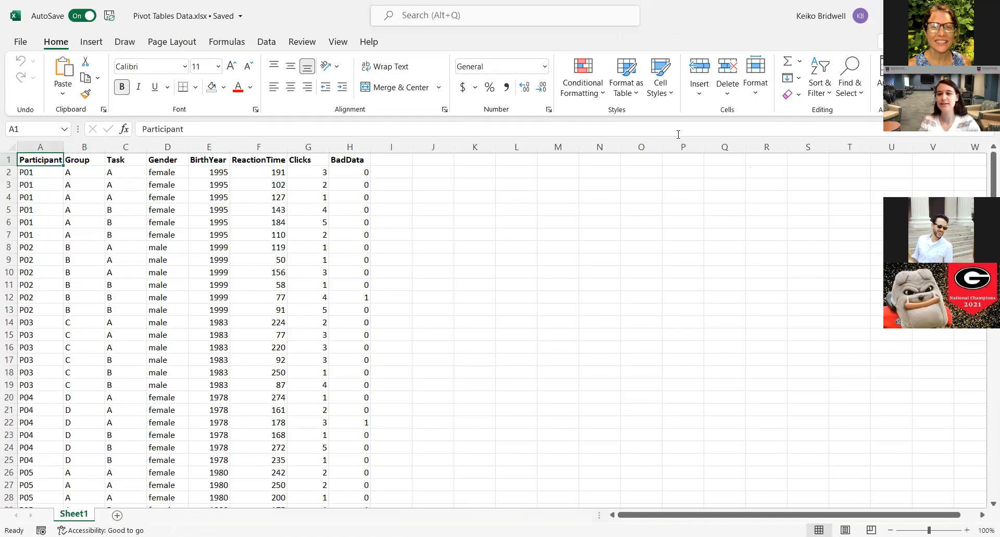
click(763, 170)
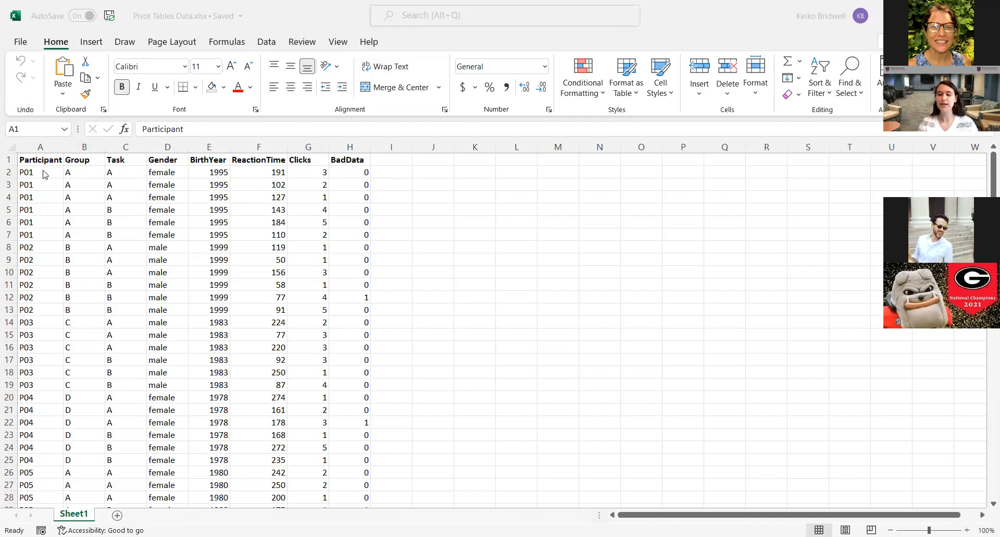
- Examine the participants' records across the ReactionTime, Gender, BirthYear and Clicks columns
click(275, 169)
drag(273, 171, 265, 250)
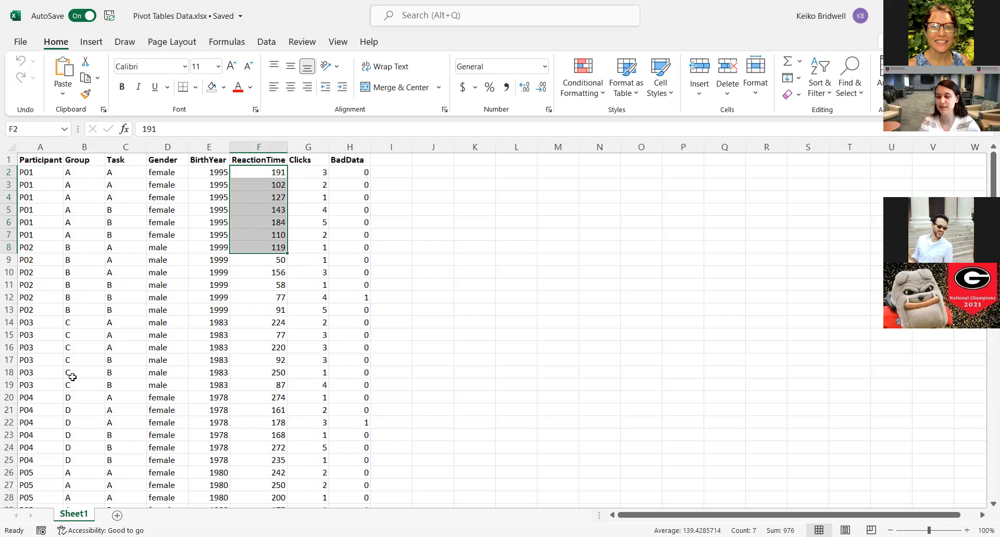
click(162, 196)
key(Right)
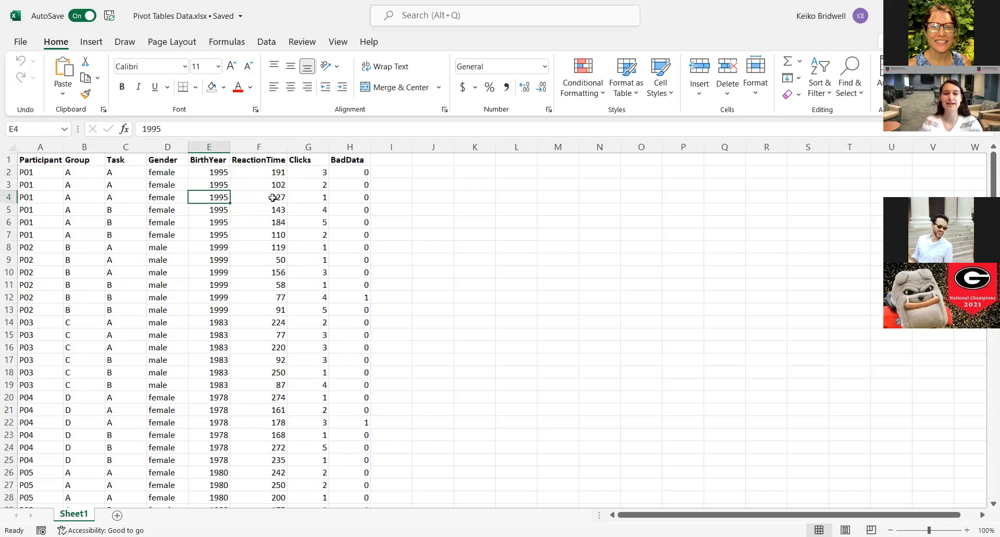
key(Right)
key(Right)
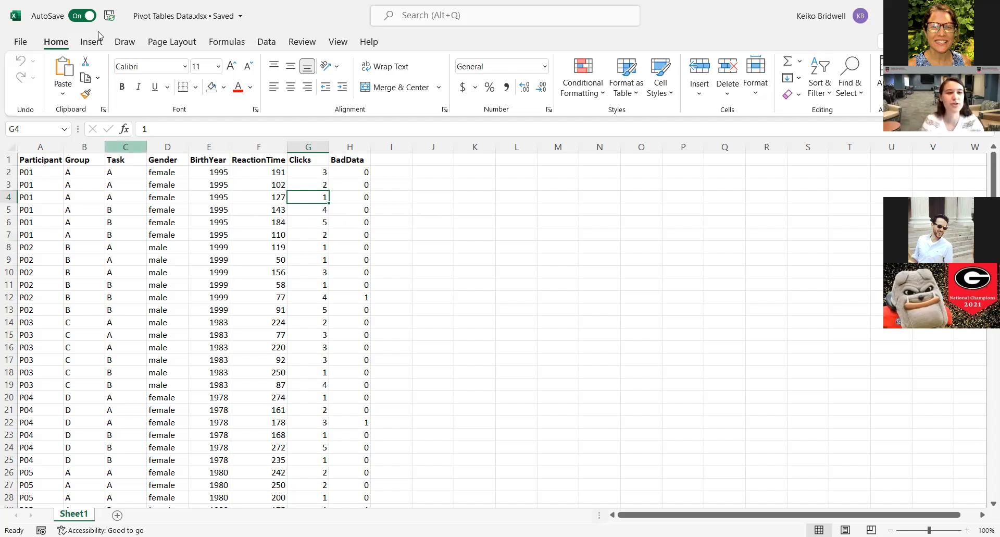
- Create a PivotTable from Sheet1!$A$1:$H$73 on a new worksheet and add ReactionTime as its value field
click(89, 45)
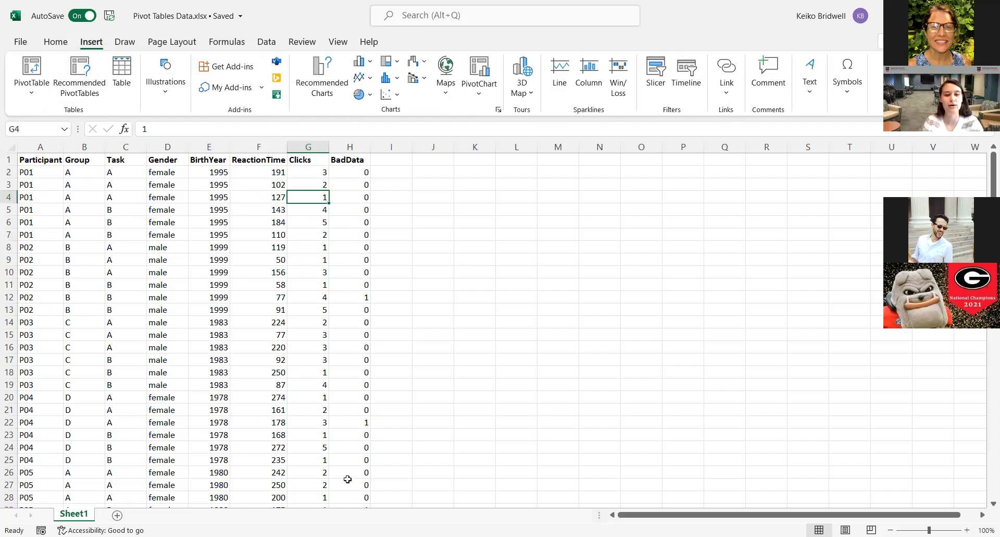
click(157, 285)
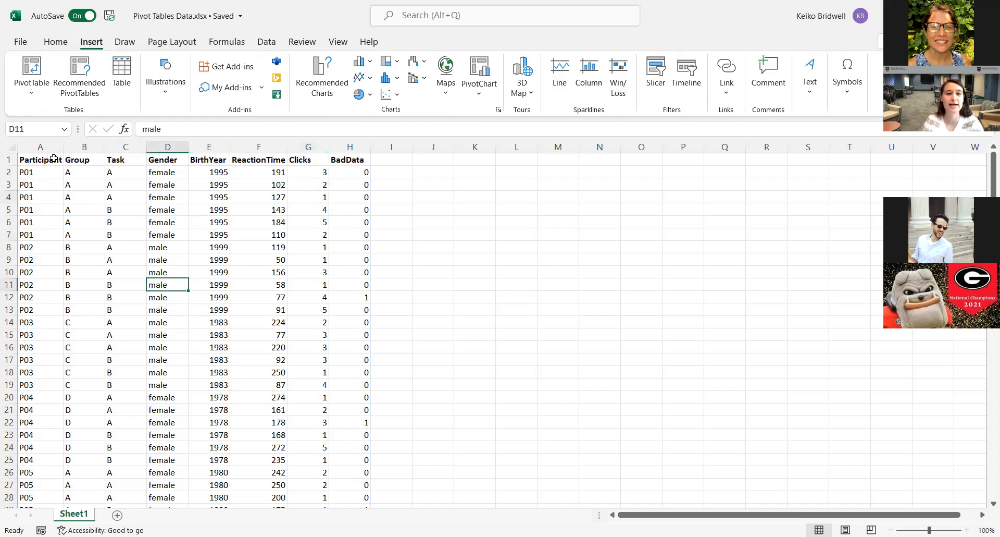
click(32, 67)
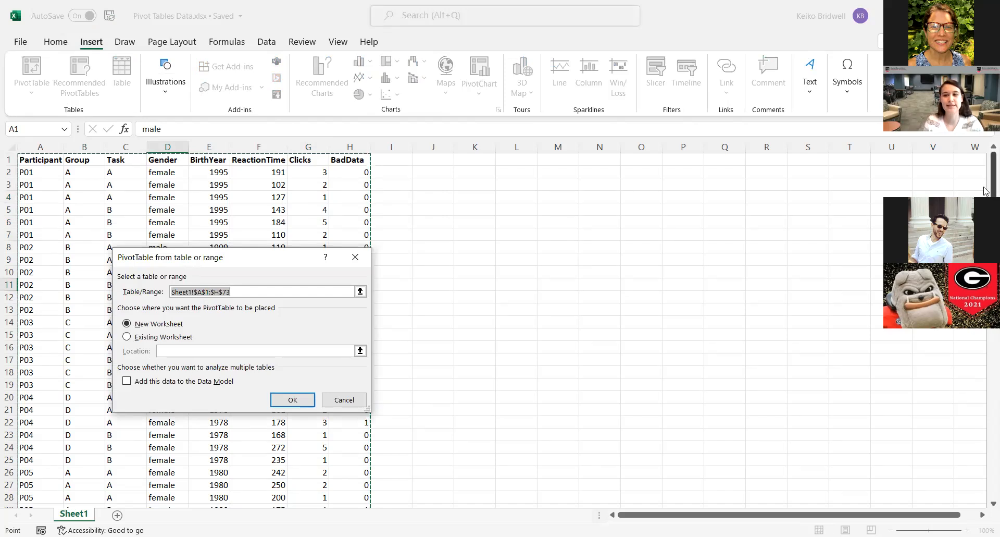
drag(993, 190, 986, 169)
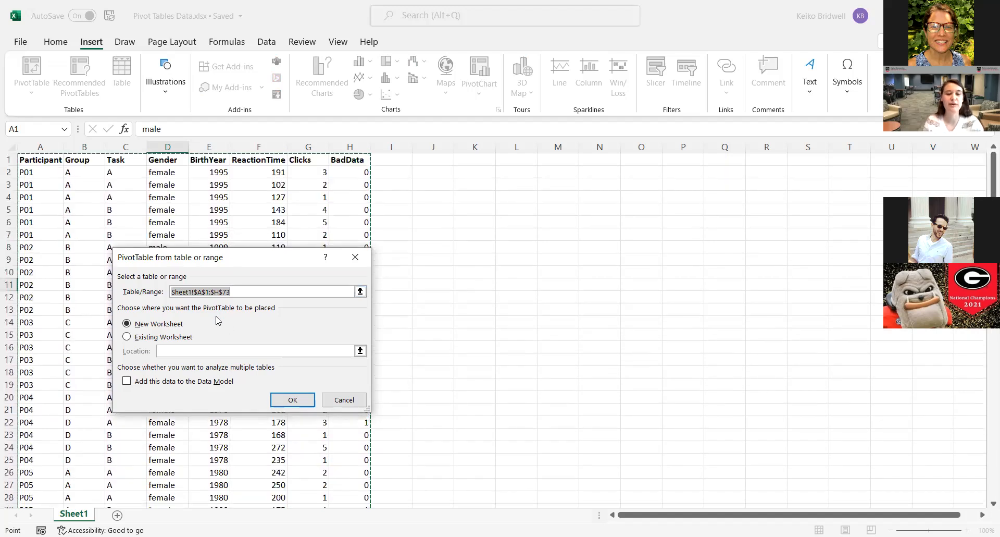
click(295, 398)
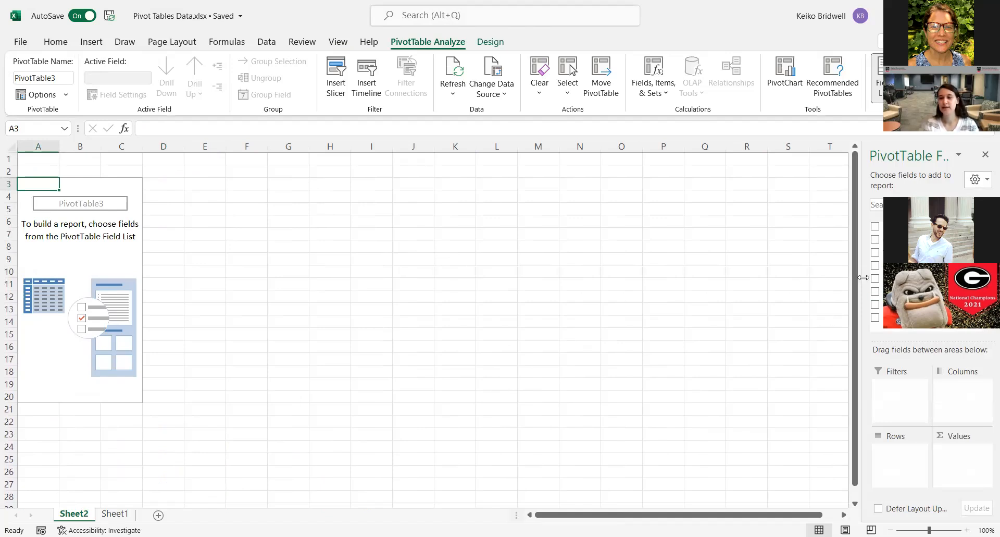
drag(863, 285, 803, 294)
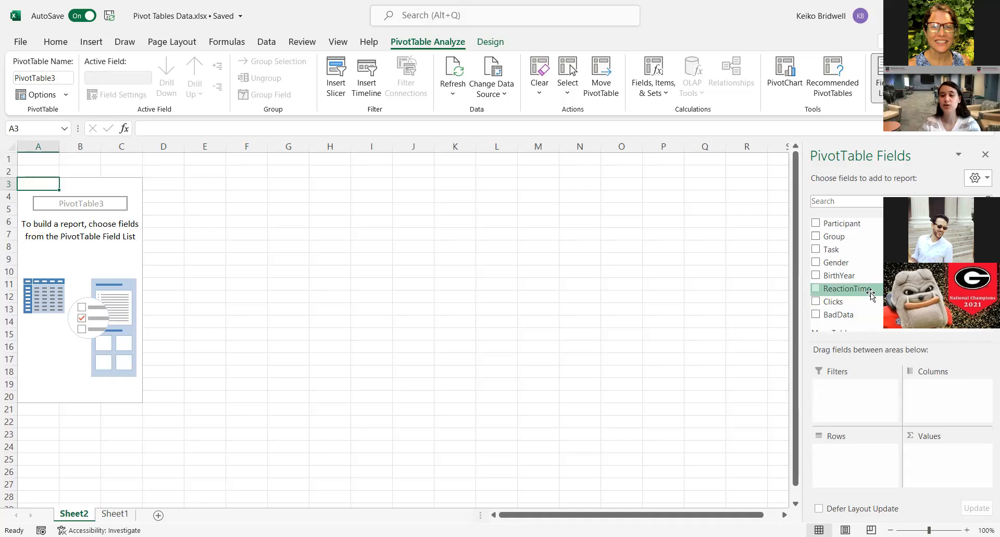
drag(904, 333, 934, 470)
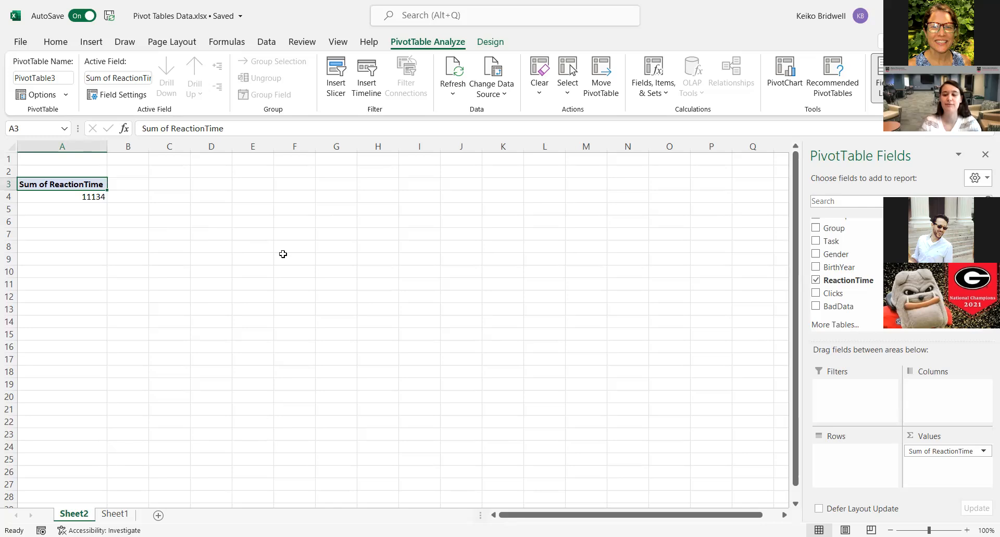
- Summarize the PivotTable's ReactionTime values by Average instead of Sum
click(984, 452)
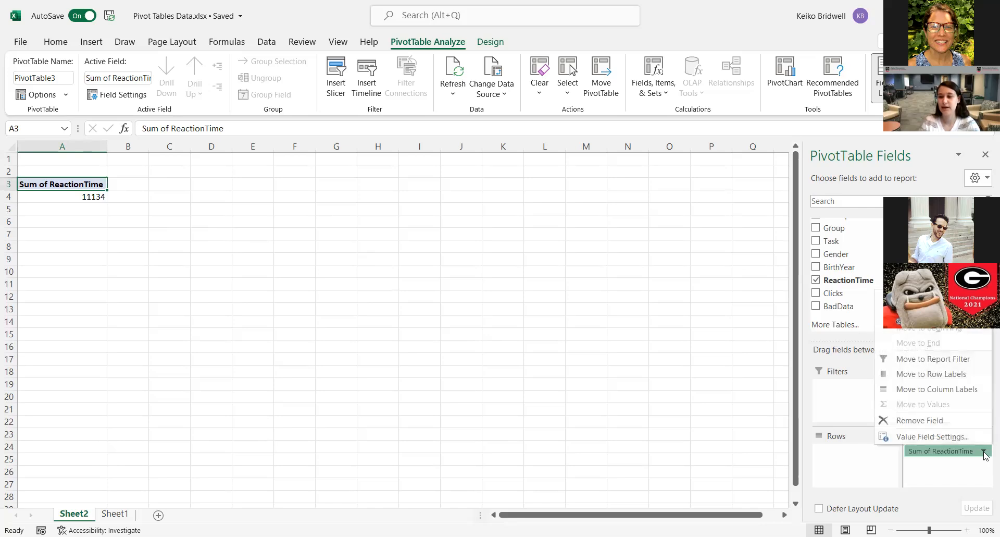
click(966, 436)
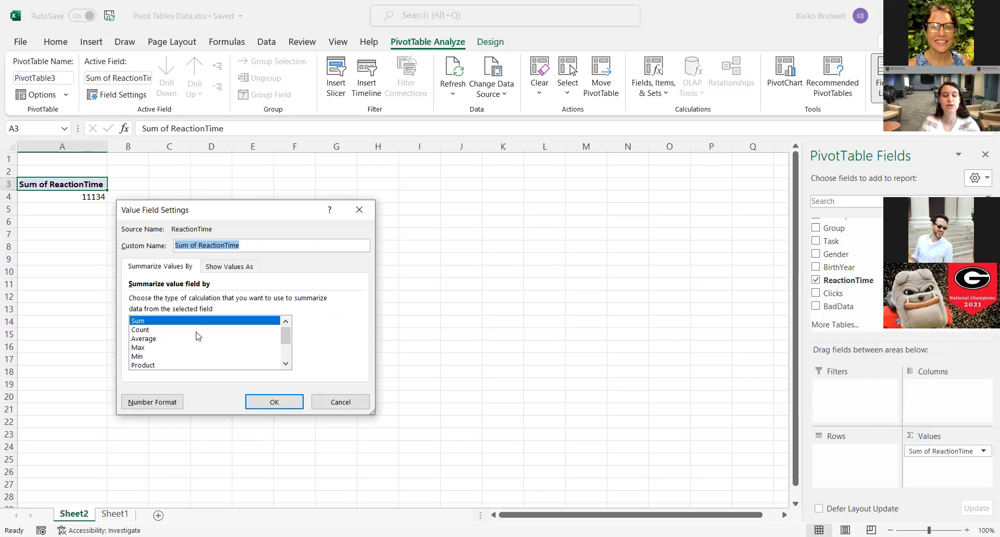
click(155, 340)
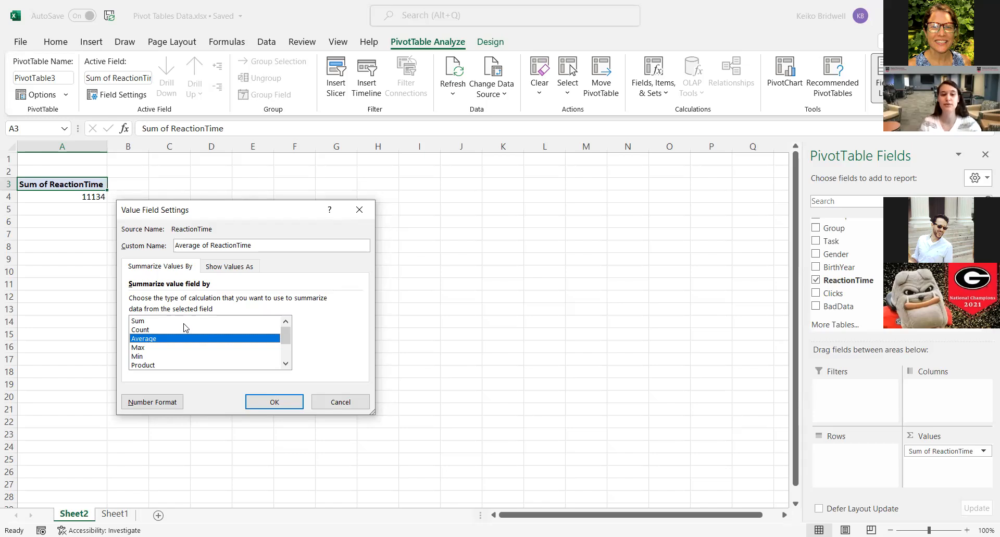
click(286, 364)
click(286, 364)
click(286, 365)
click(286, 364)
click(285, 365)
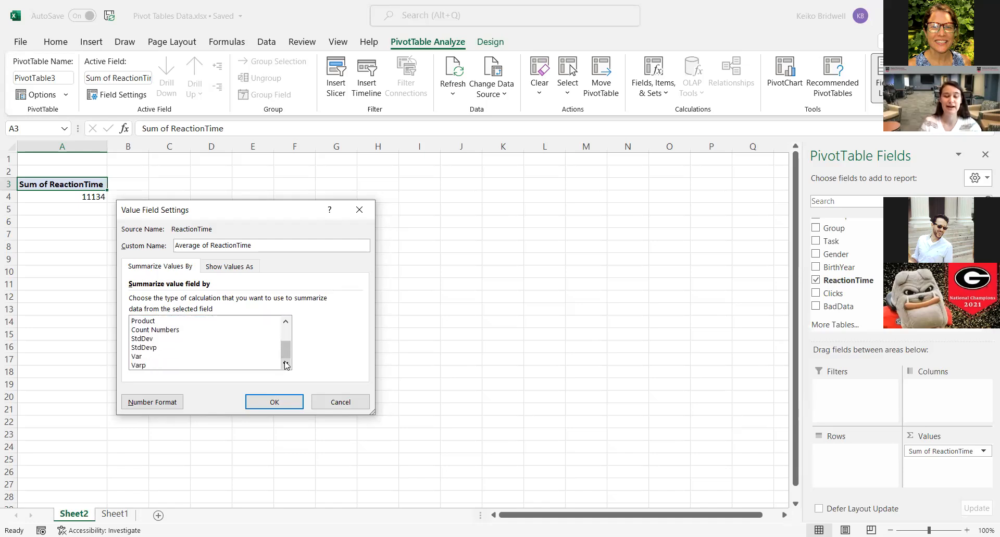
drag(286, 348, 287, 332)
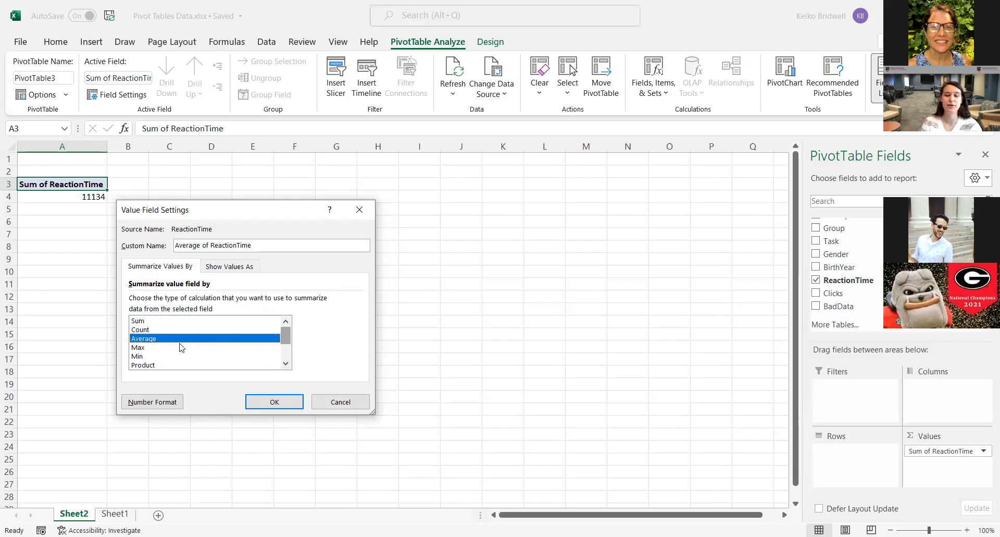
click(284, 402)
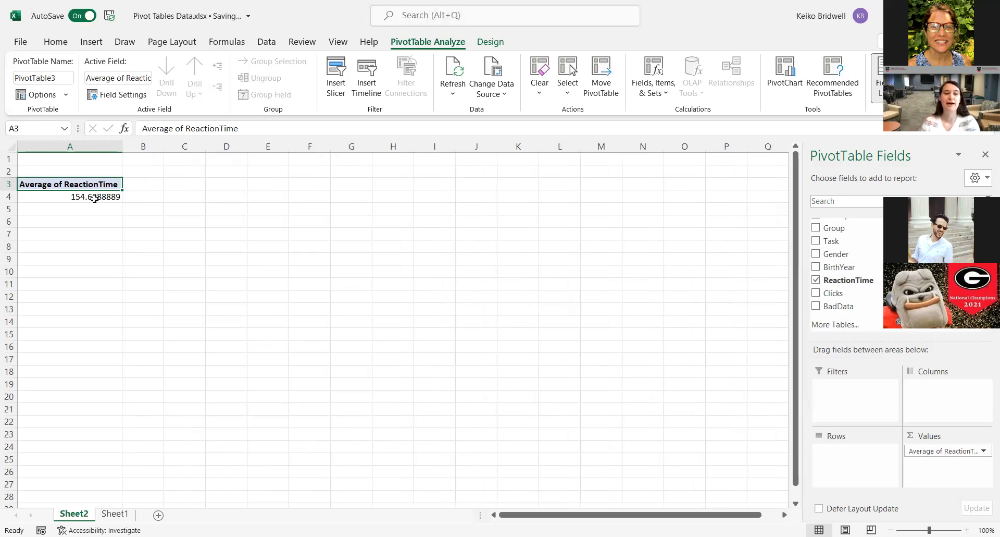
- Format the average reaction time in cell A4 to show one decimal place
click(111, 196)
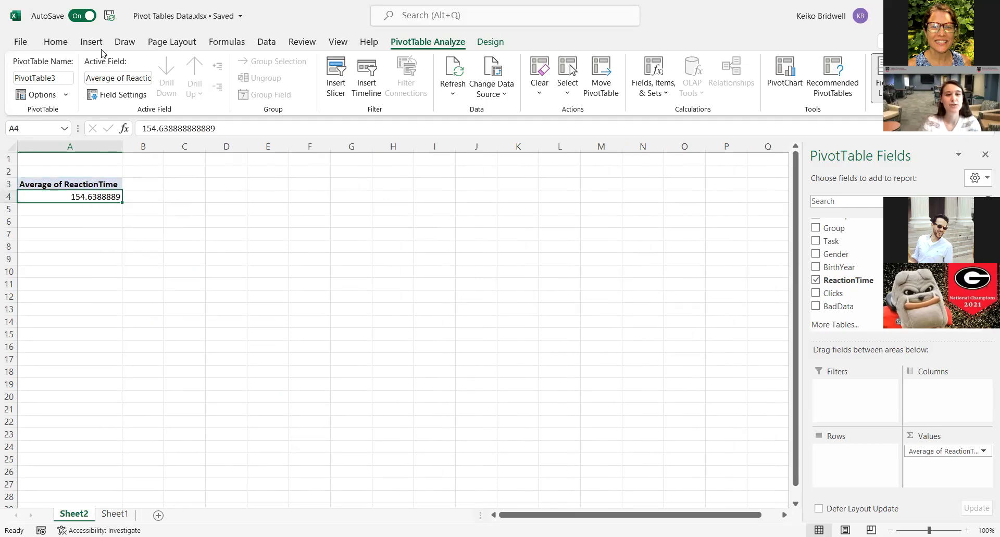
click(52, 45)
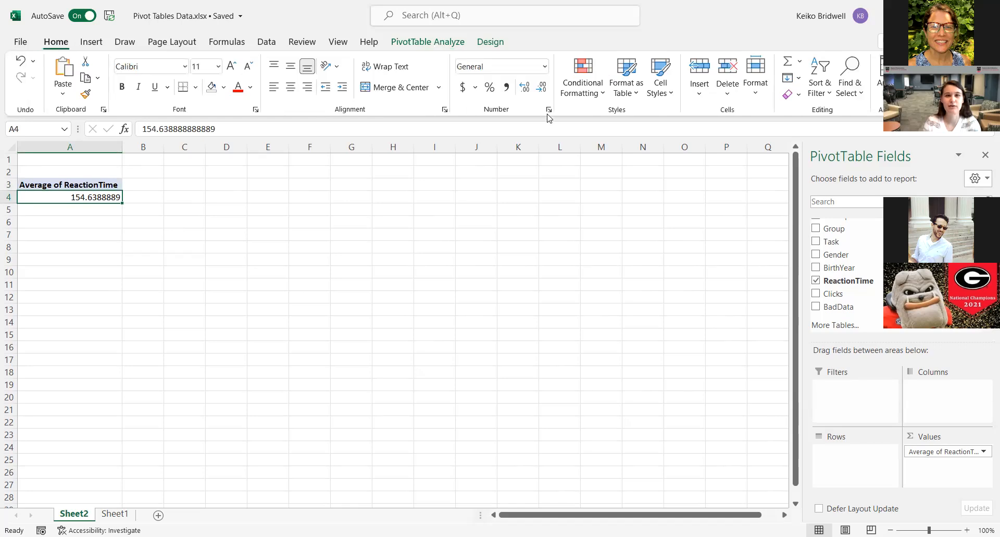
click(540, 90)
click(541, 90)
click(541, 89)
click(541, 90)
click(541, 89)
click(541, 90)
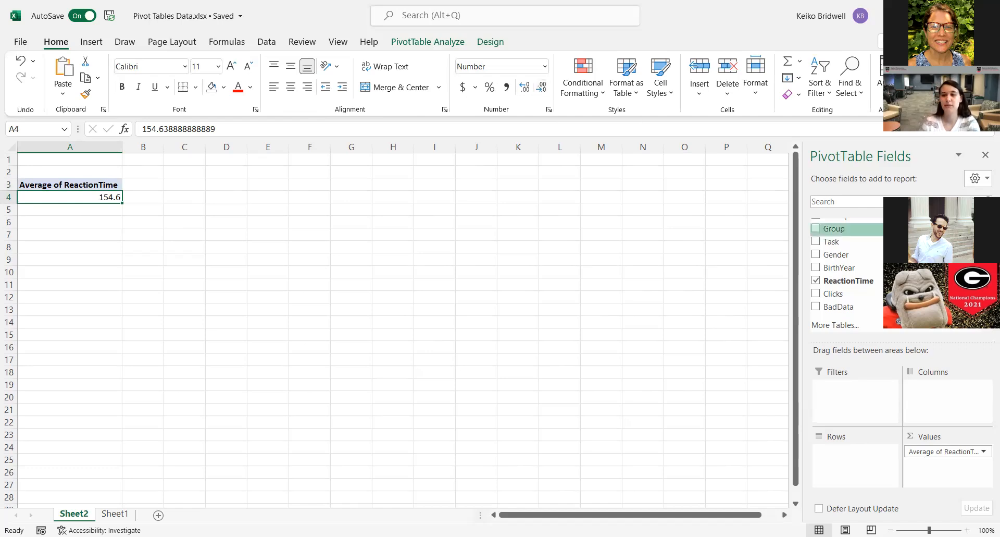
- Break the average reaction time down by Participant in rows and sort the averages from smallest to largest
scroll(844, 266, up, 1)
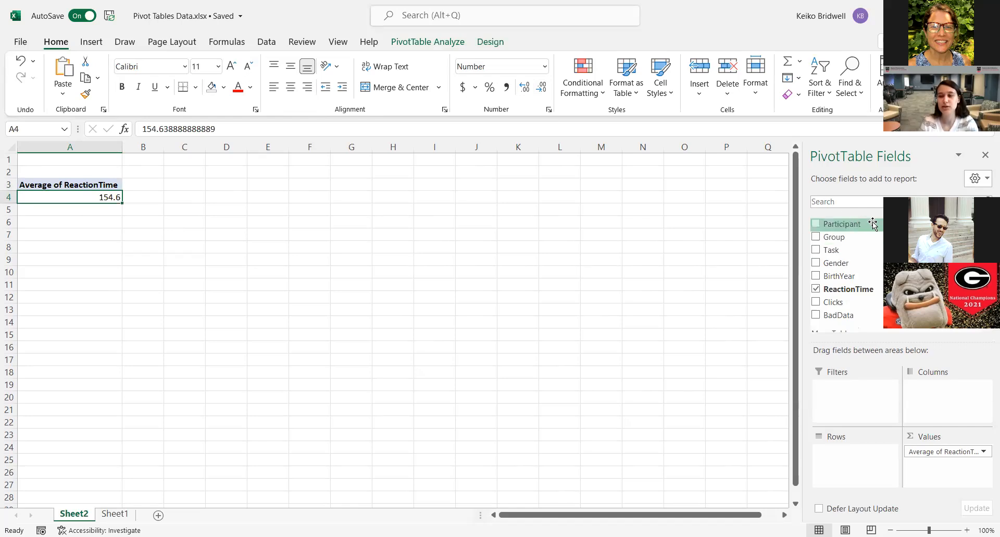
drag(873, 225, 834, 451)
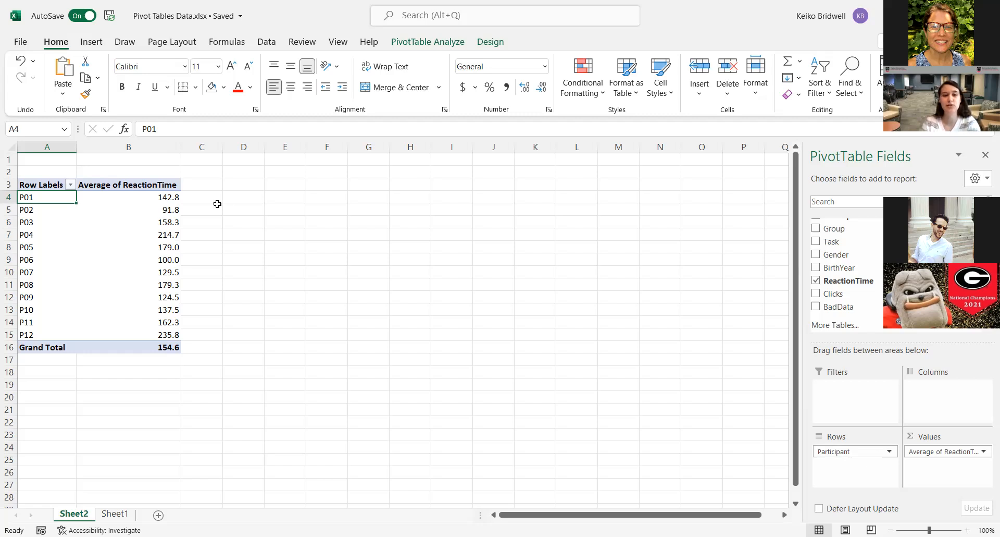
click(152, 210)
mouse_move(152, 210)
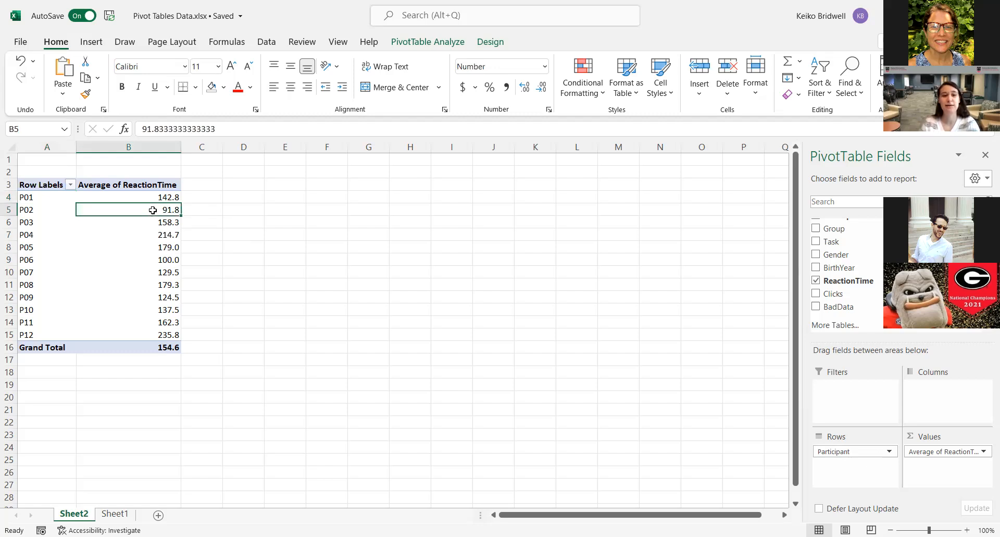
right_click(154, 213)
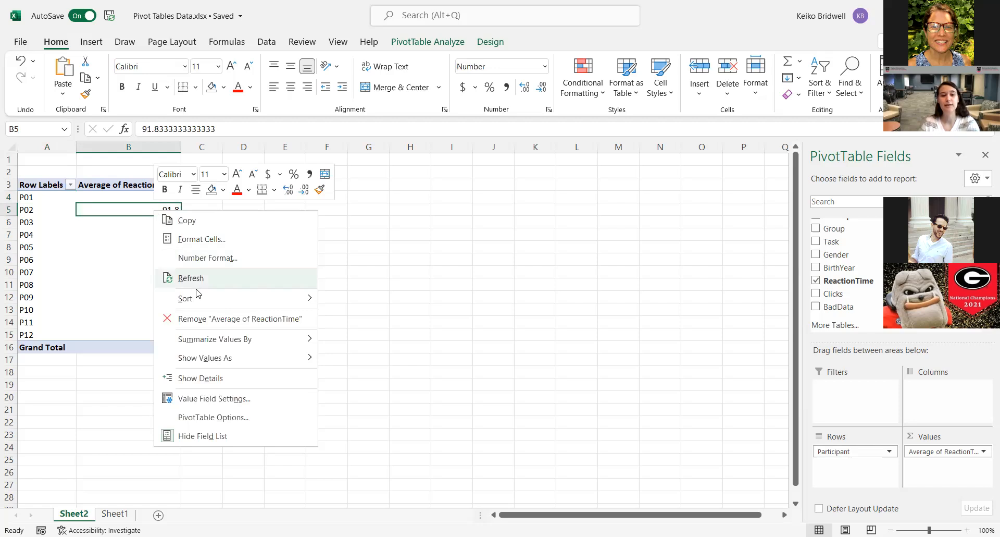
mouse_move(201, 300)
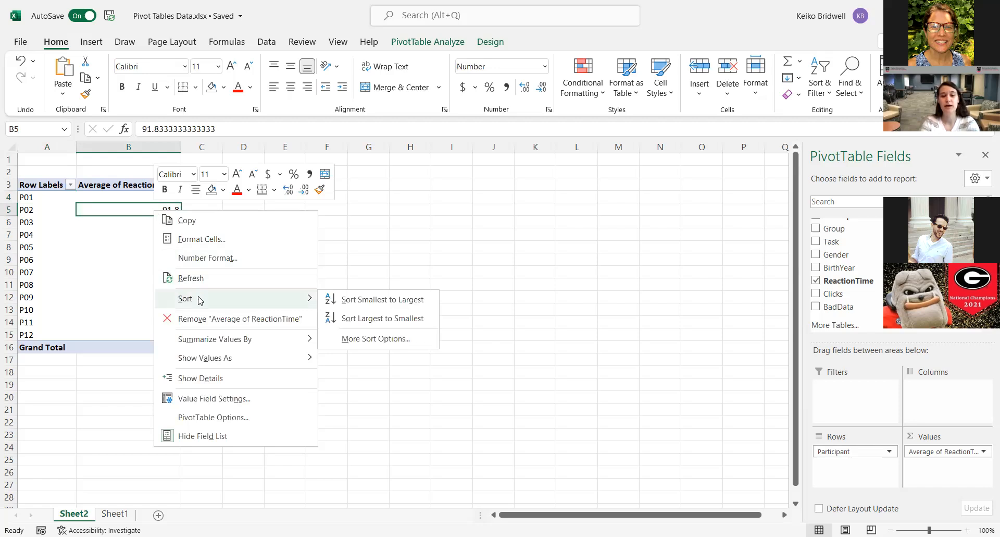
click(344, 299)
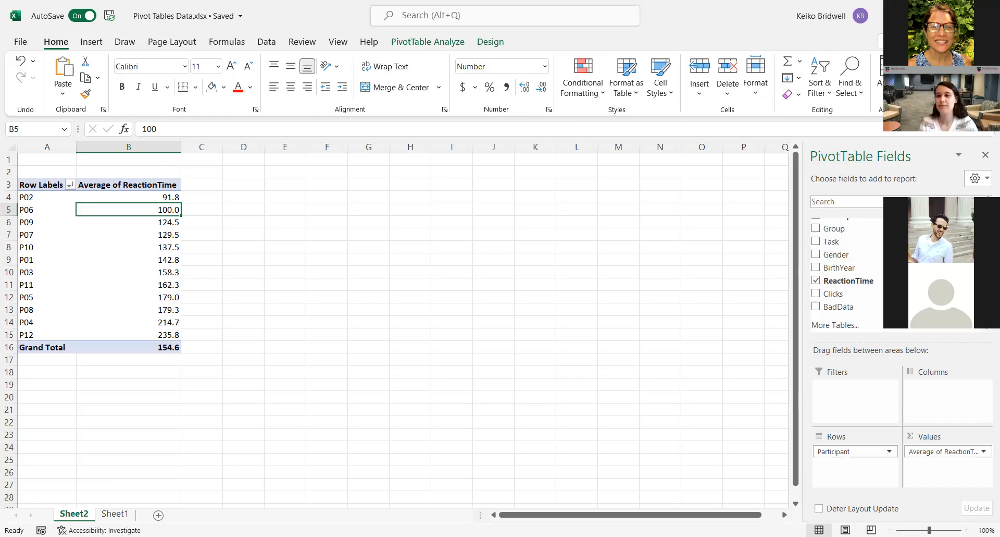
- Replace Participant with Group in the PivotTable rows, and replace Group with Task
scroll(844, 269, up, 1)
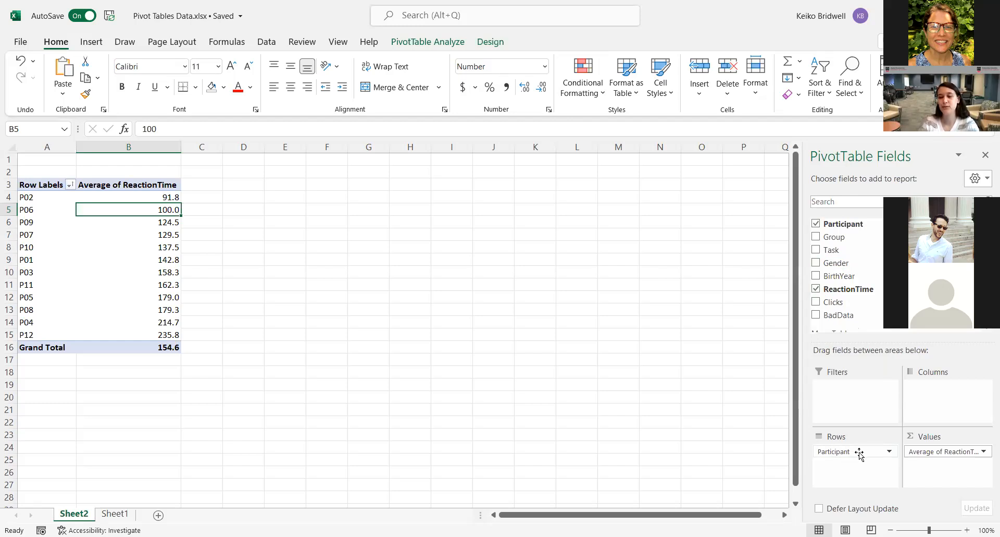
drag(858, 452, 721, 450)
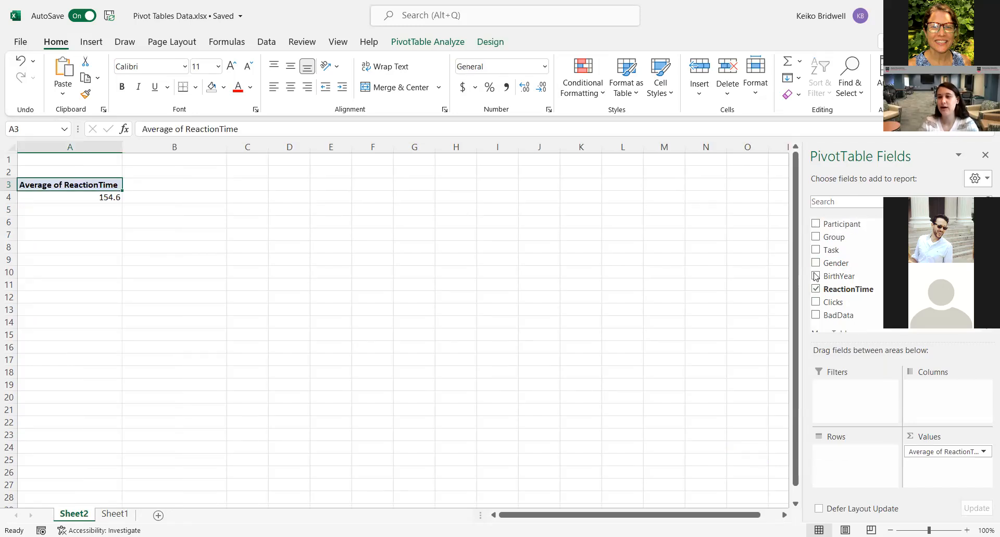
drag(854, 239, 840, 450)
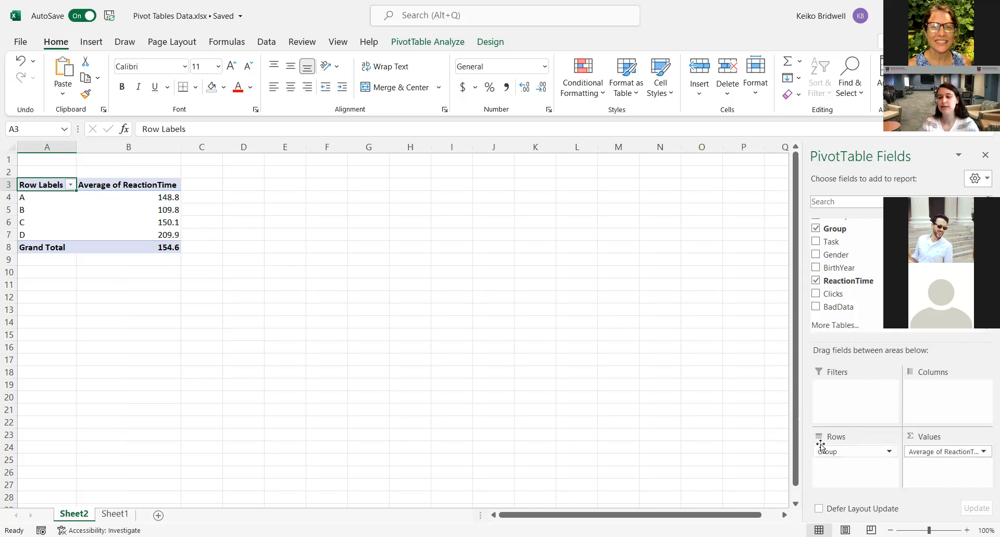
drag(852, 452, 732, 438)
drag(833, 241, 841, 468)
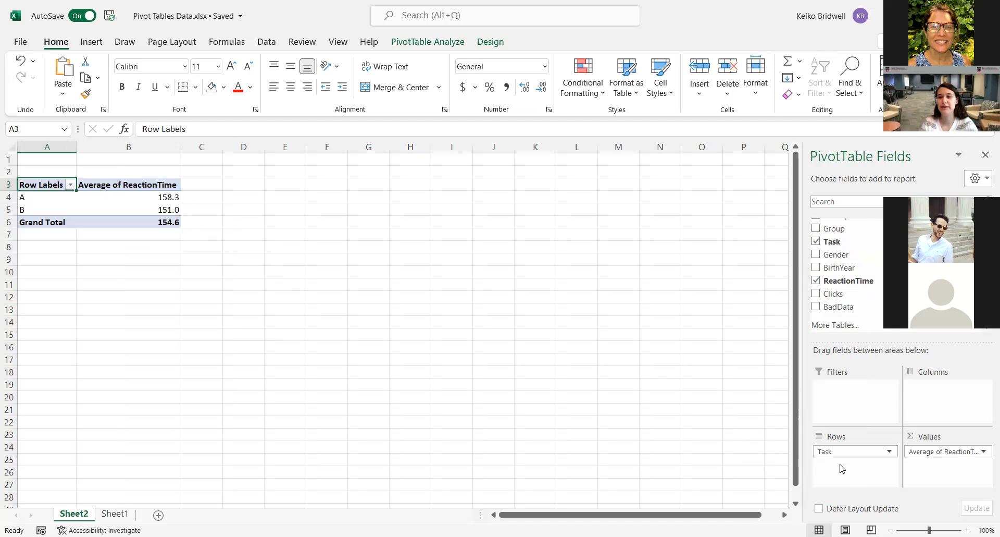
- Replace Task with Gender in the rows to compare average reaction time by gender
drag(854, 452, 736, 434)
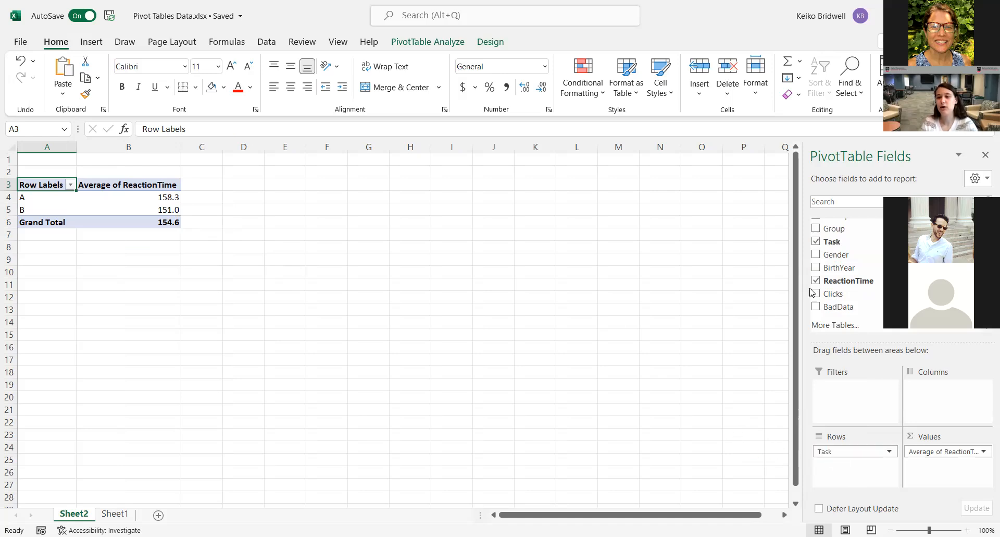
drag(834, 254, 832, 454)
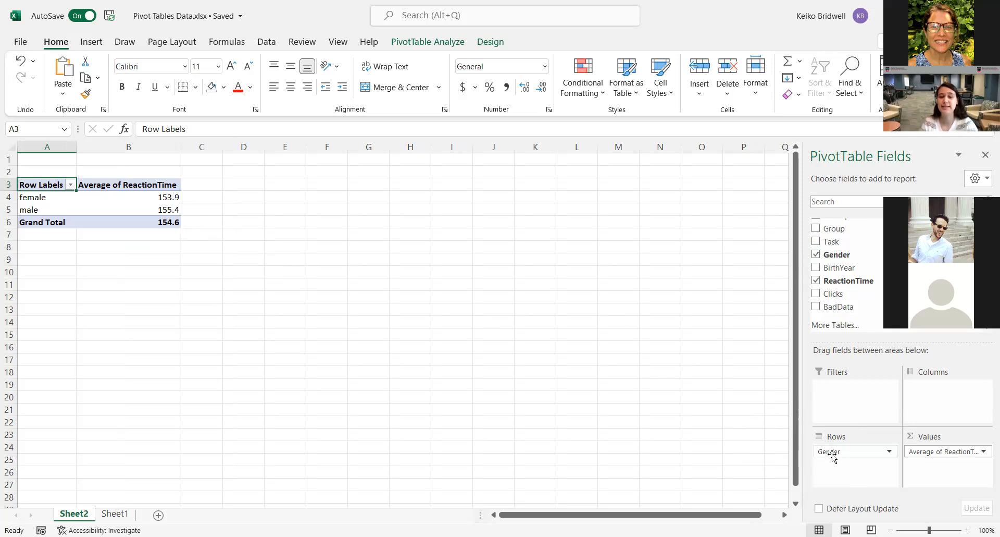
- Replace Gender with BirthYear in the PivotTable rows and group the birth years by 10, starting at 1970
drag(839, 453, 735, 420)
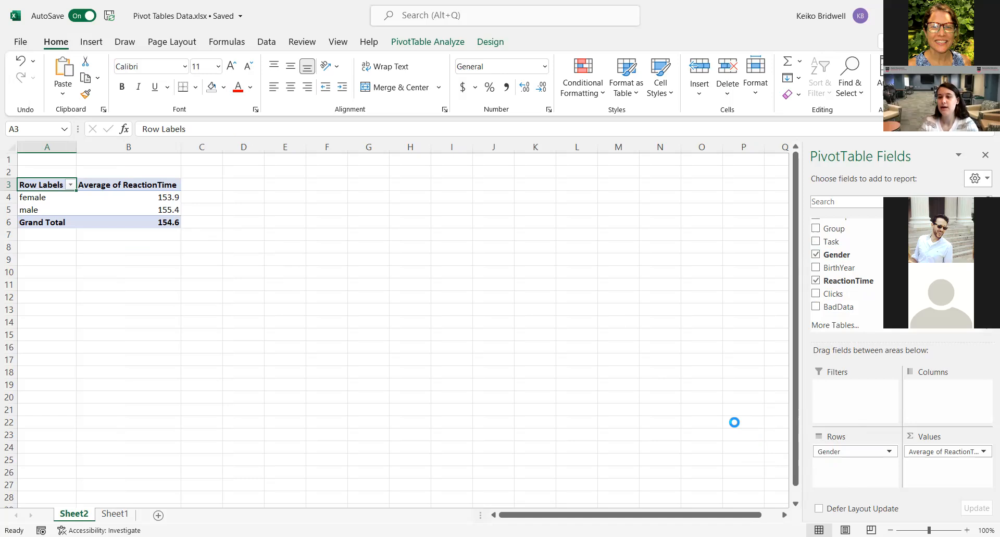
drag(834, 267, 840, 445)
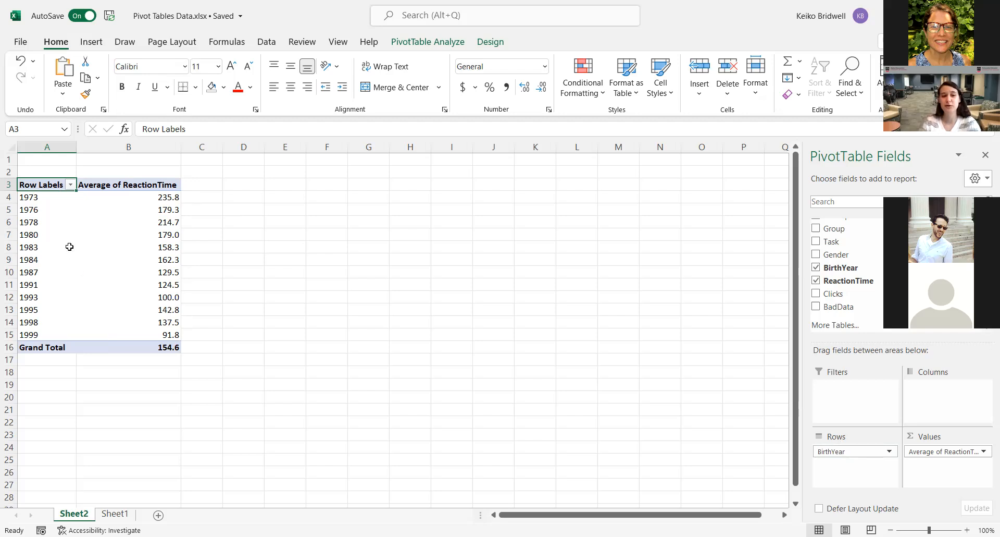
click(59, 214)
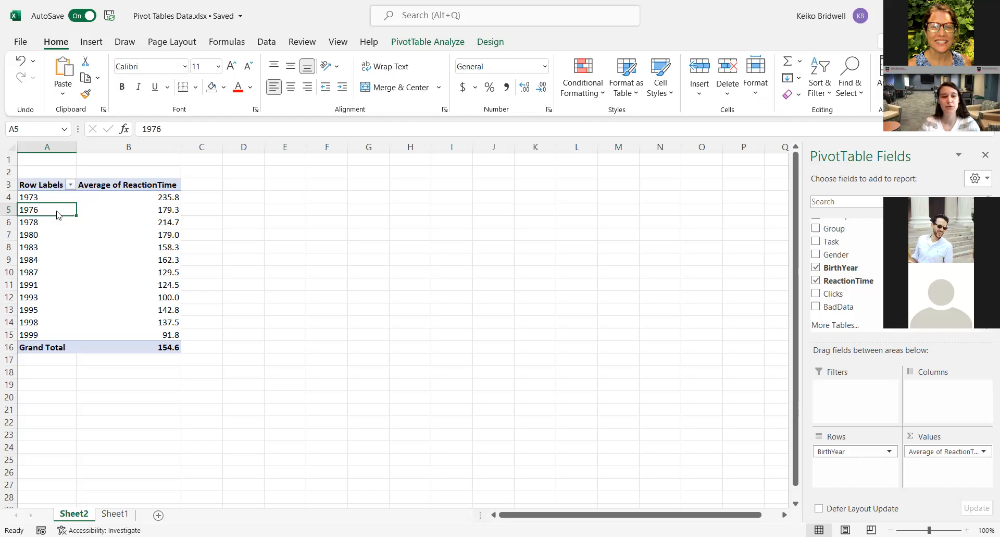
right_click(58, 216)
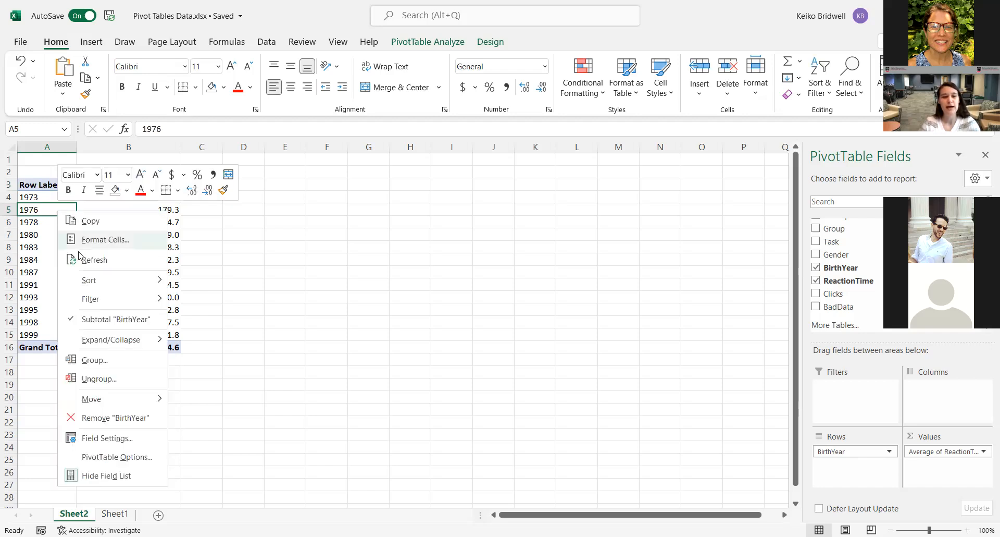
click(94, 360)
drag(106, 299, 291, 196)
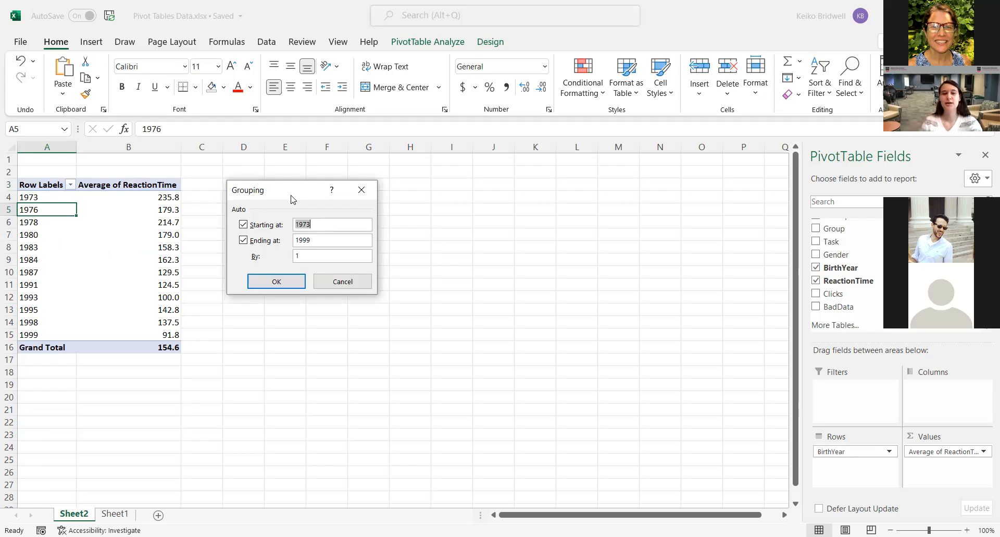
click(335, 221)
key(BackSpace)
text(0)
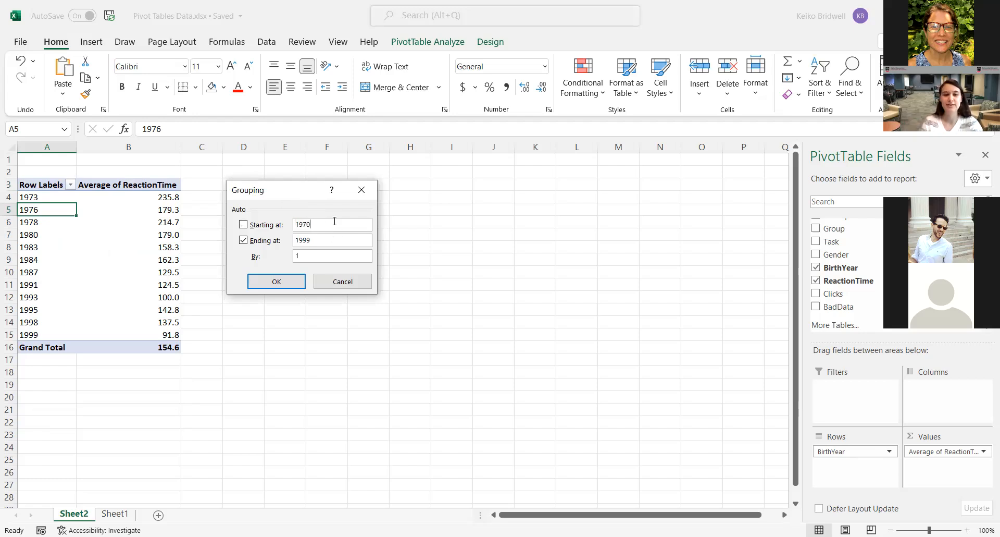
click(300, 255)
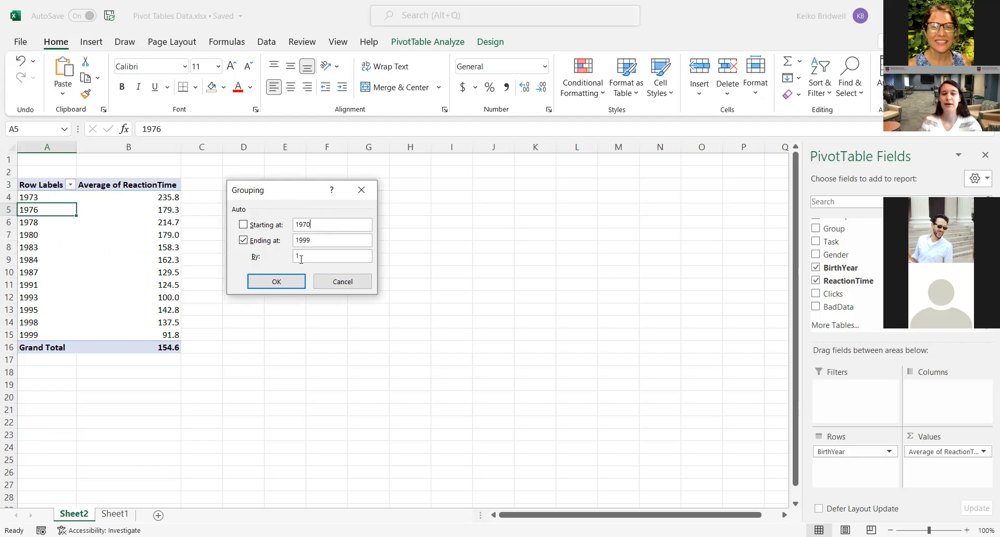
text(0)
click(294, 288)
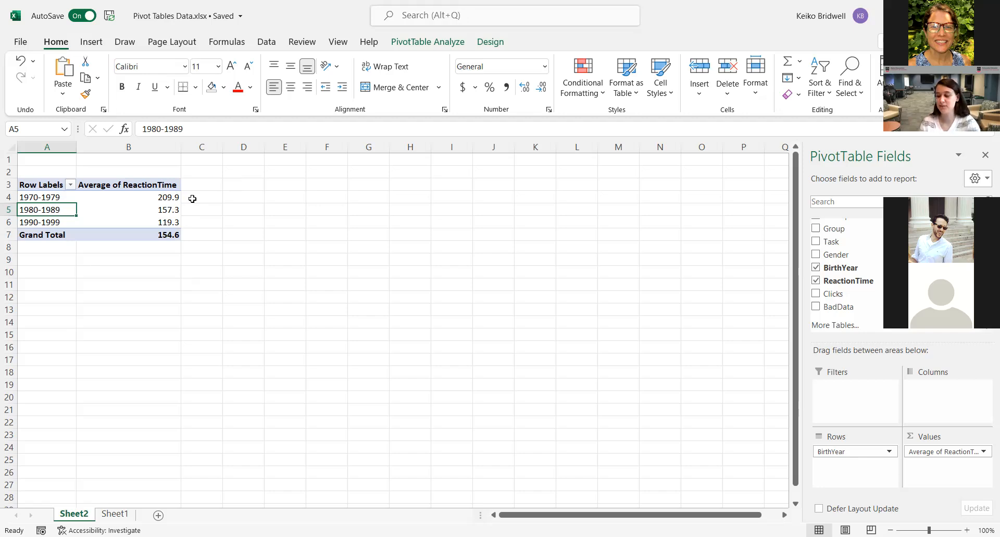
- Rename the three birth-year decade labels to 1970s, 1980s and 1990s
click(63, 197)
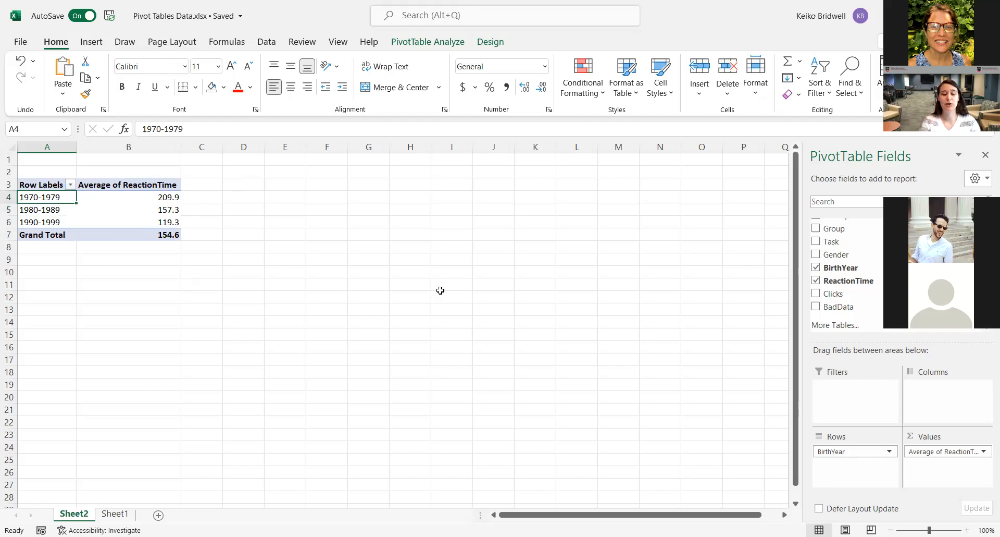
text(1970s)
key(Return)
text(1980s)
key(Return)
text(1990s)
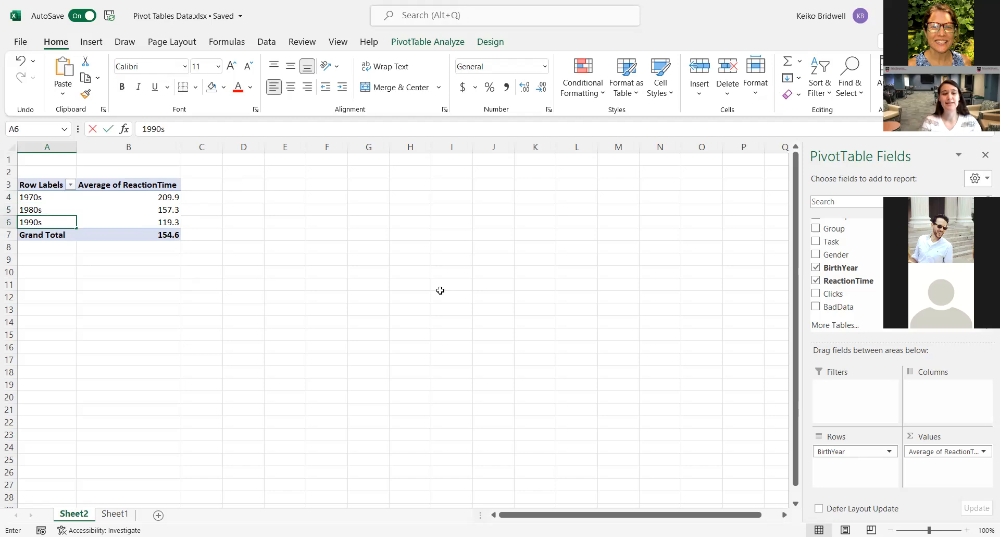
key(Return)
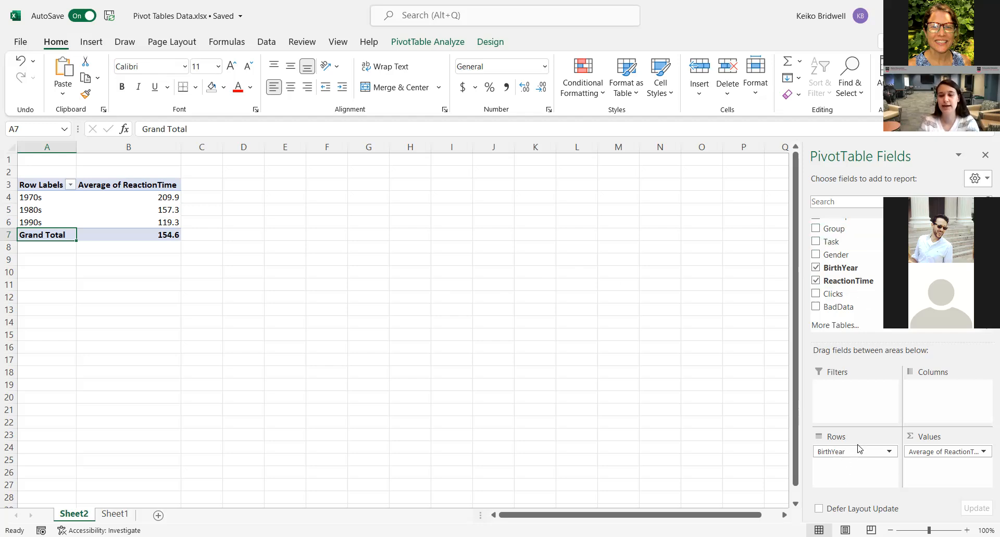
- Replace BirthYear with Group in the PivotTable rows to compare average reaction time by group
drag(852, 449, 855, 455)
drag(747, 444, 747, 445)
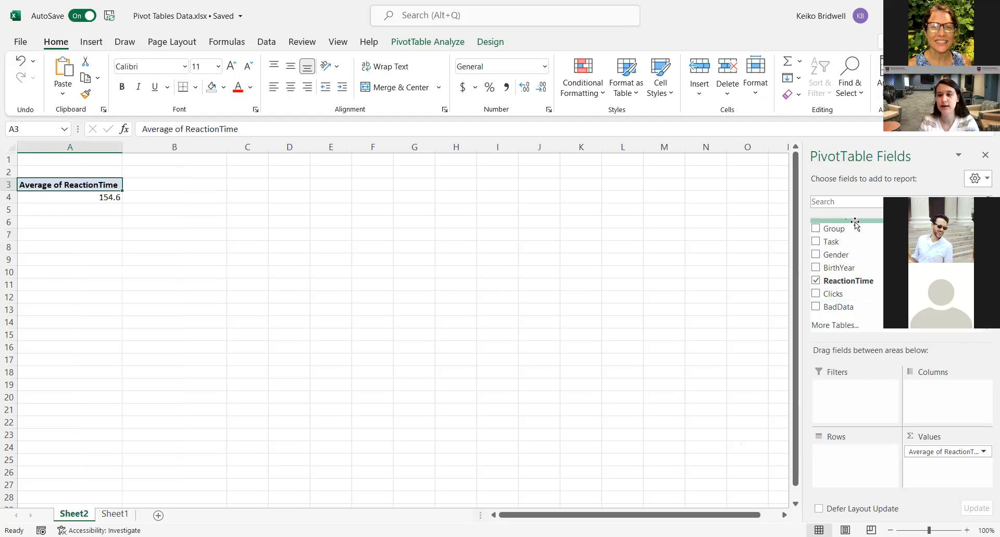
drag(834, 228, 845, 472)
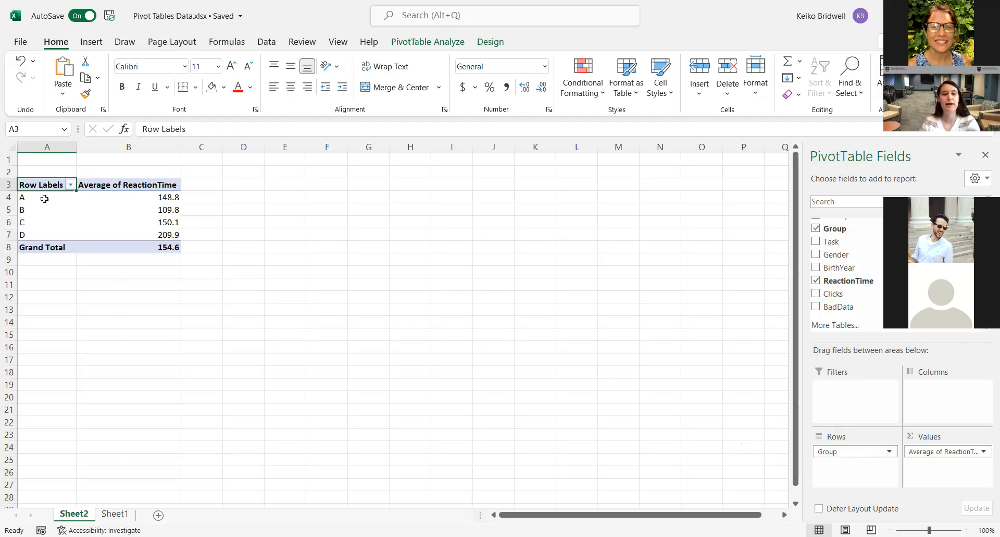
- Group row labels A and B together, and group row labels C and D together
drag(44, 199, 43, 207)
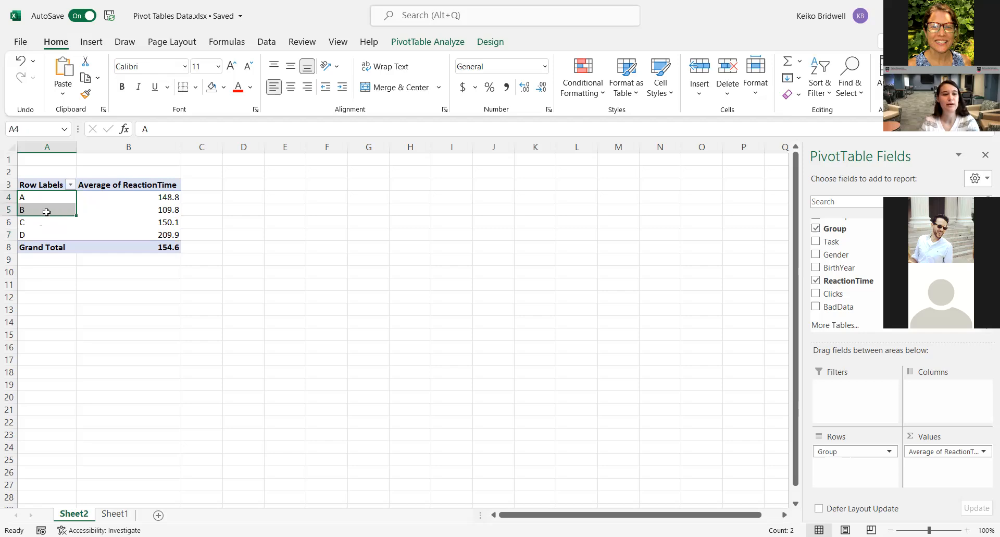
right_click(47, 212)
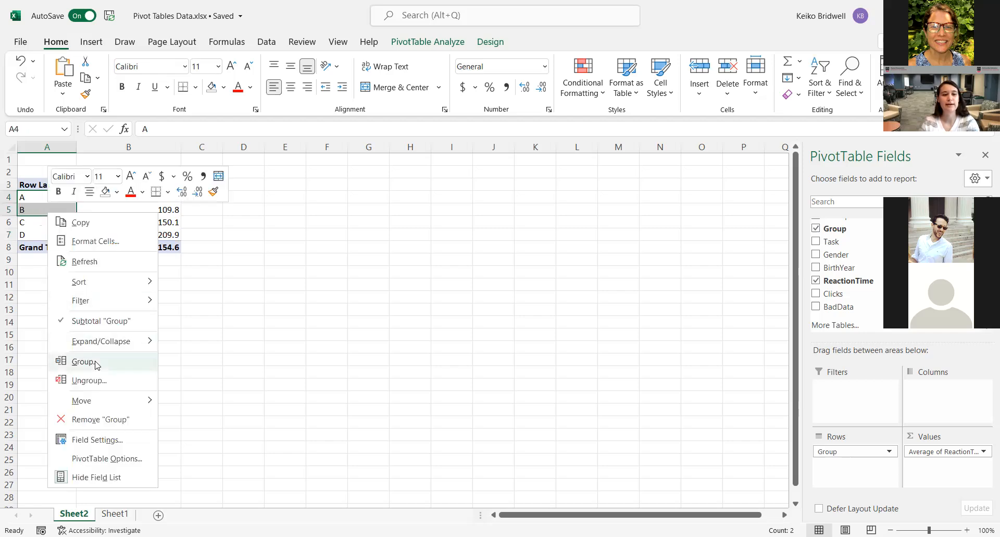
click(83, 362)
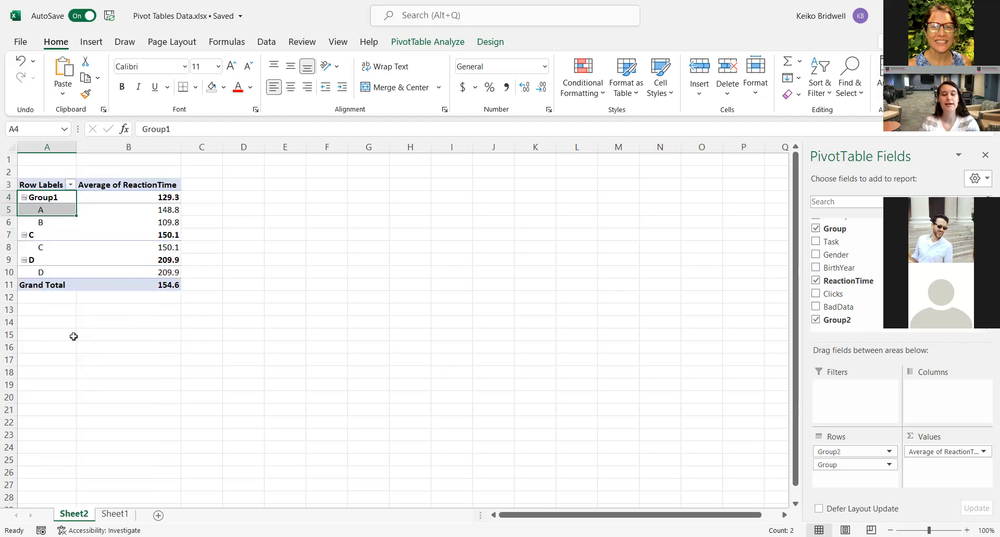
drag(42, 246, 39, 278)
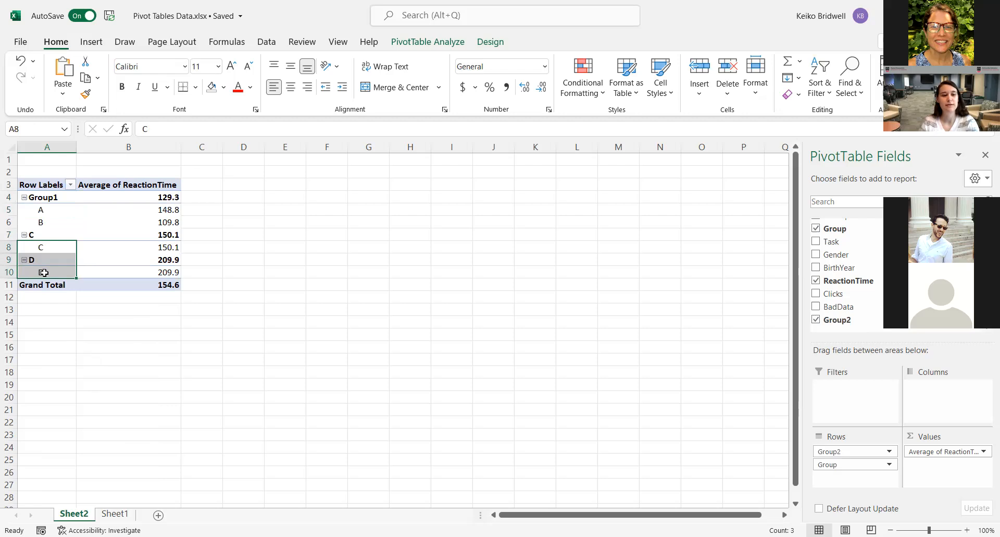
right_click(44, 272)
click(104, 410)
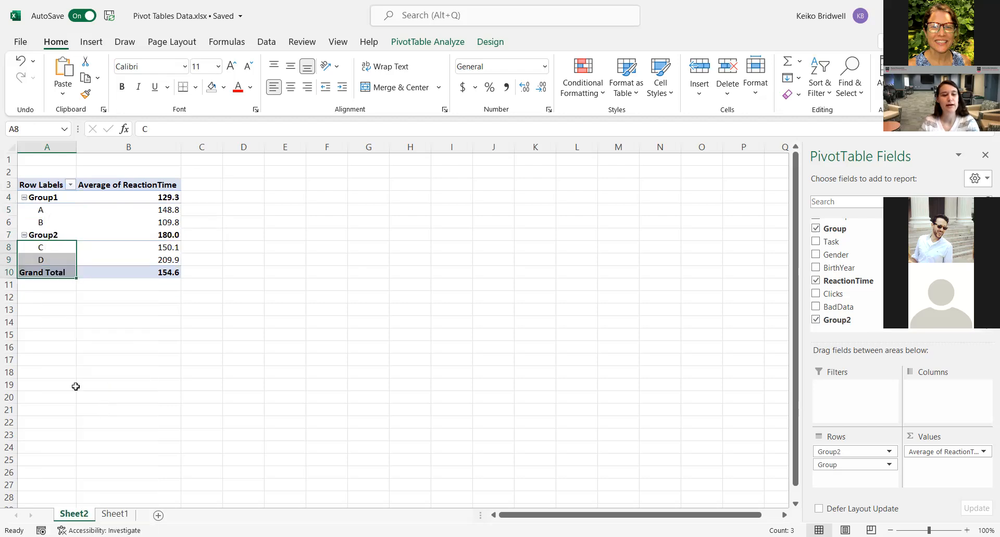
click(214, 217)
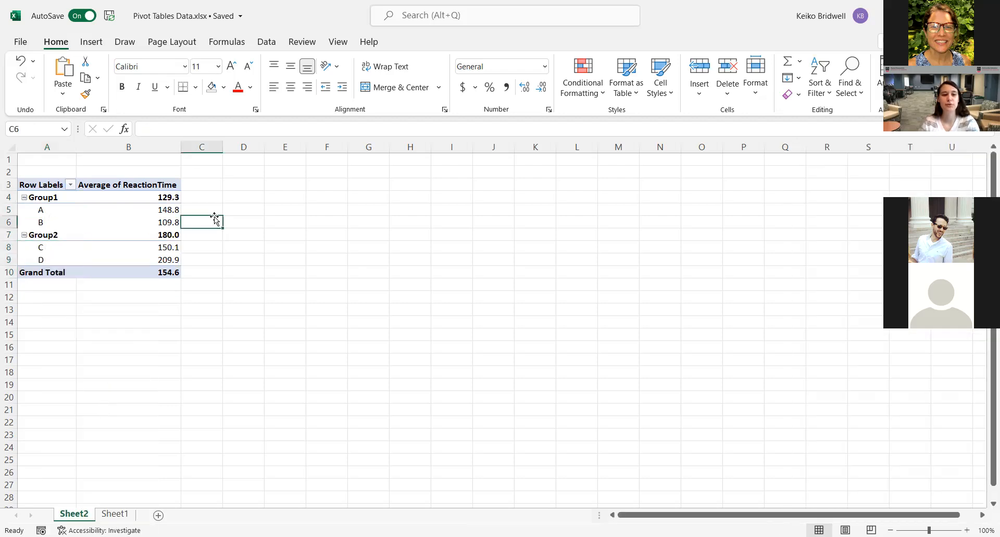
click(133, 231)
mouse_move(132, 230)
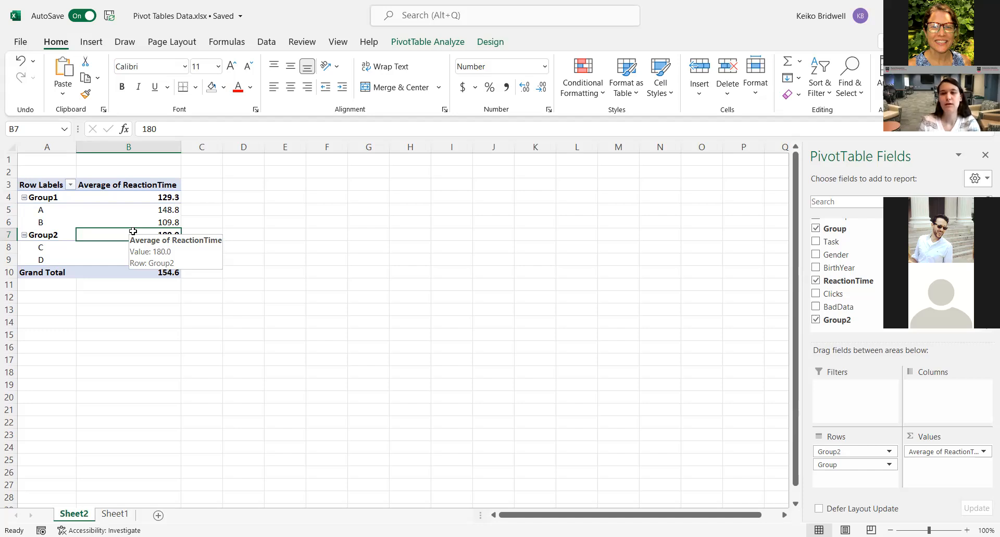
click(379, 23)
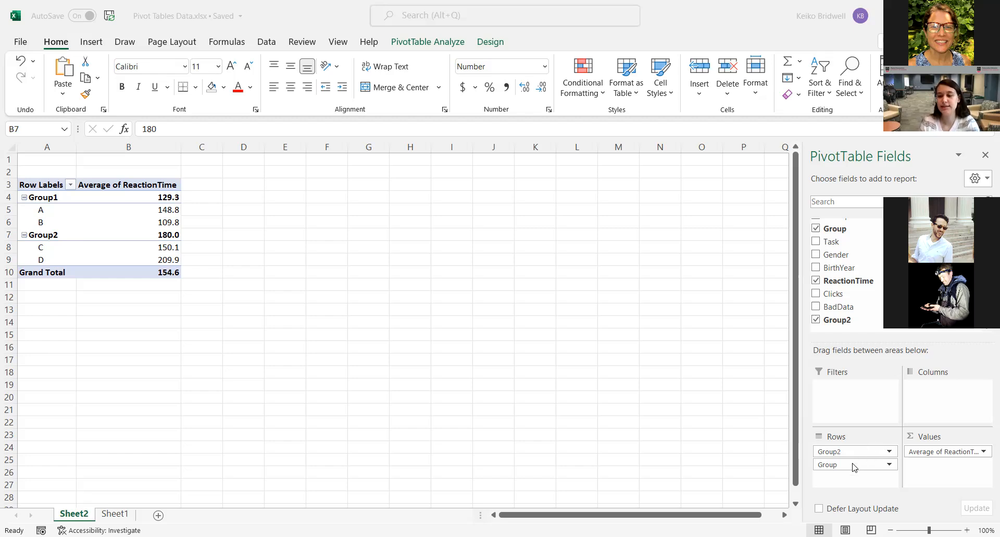
- Remove Group2 from the rows and add Participant beneath Group to break each group down by participant
drag(849, 452, 771, 462)
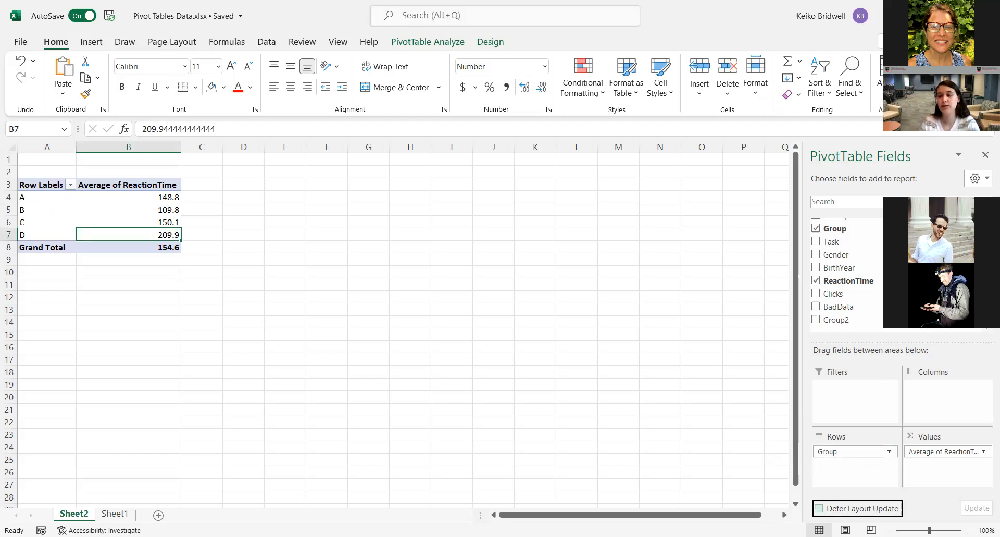
scroll(847, 274, up, 1)
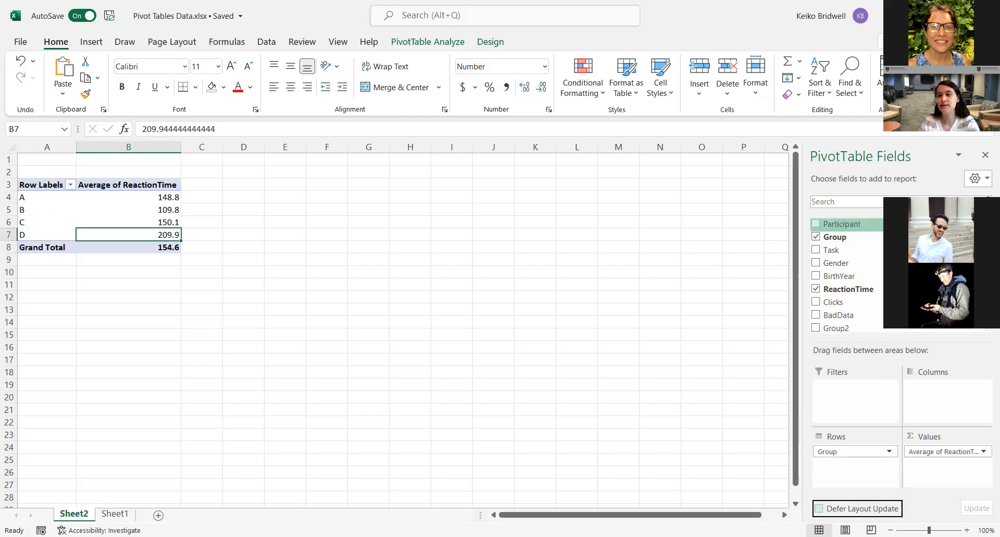
drag(842, 223, 838, 463)
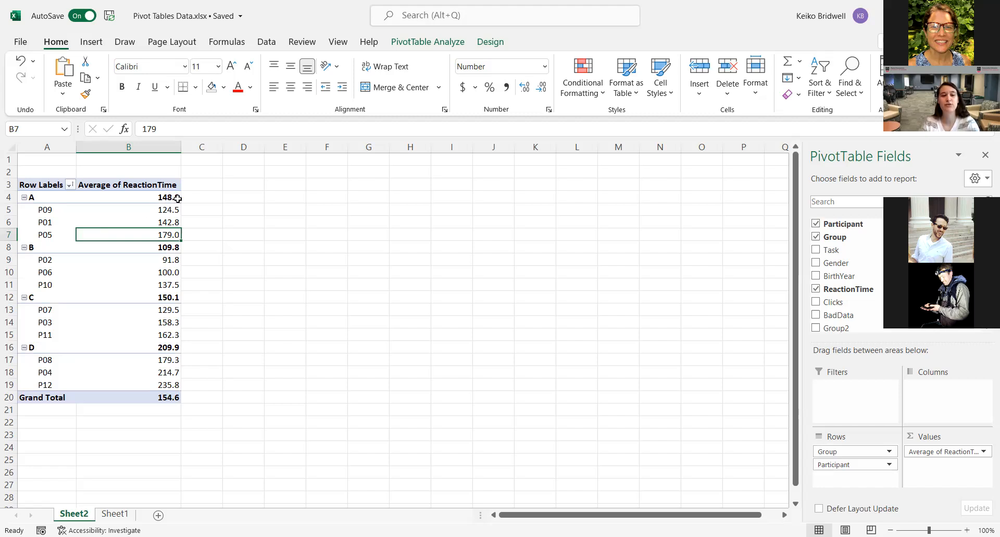
click(221, 213)
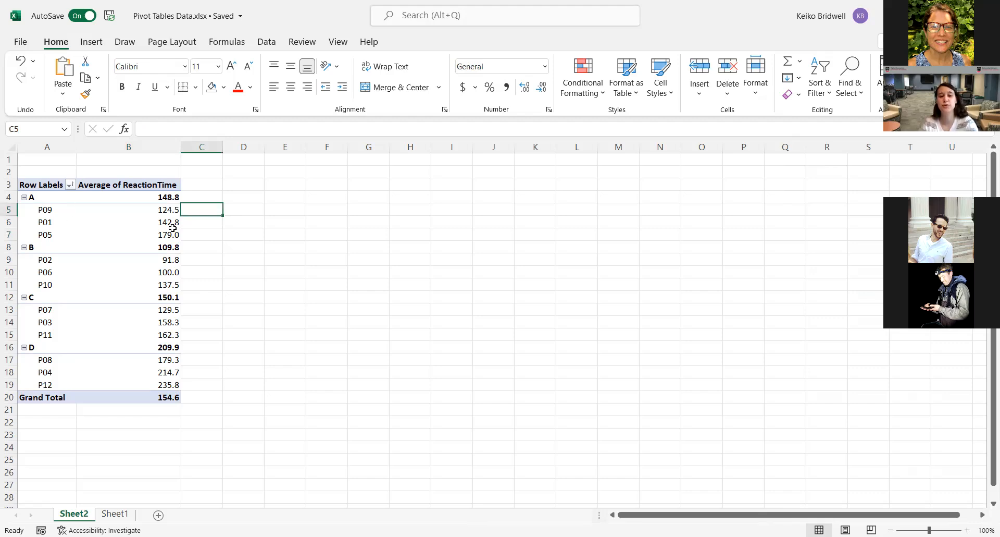
click(146, 222)
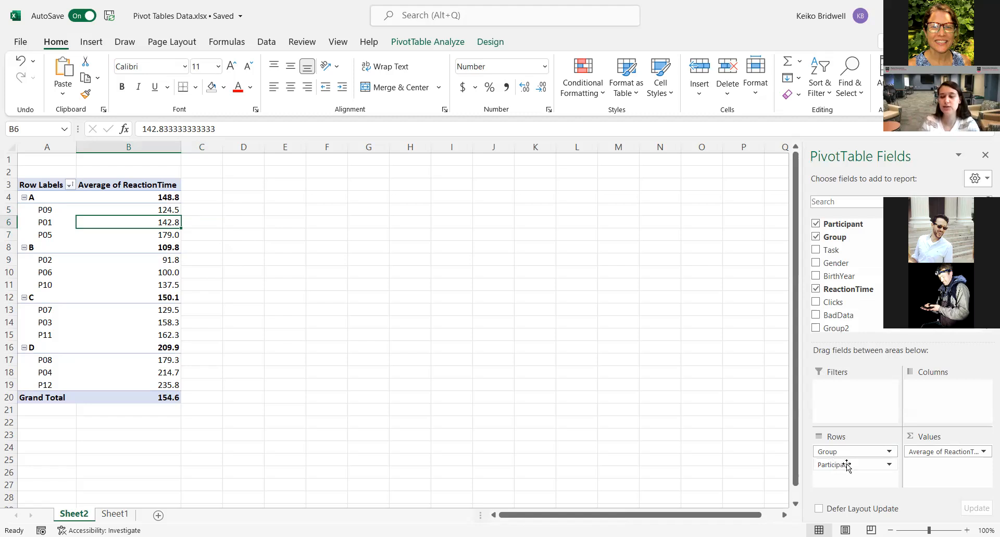
- Try placing Participant above Group in the rows, and move Group back above Participant
click(863, 469)
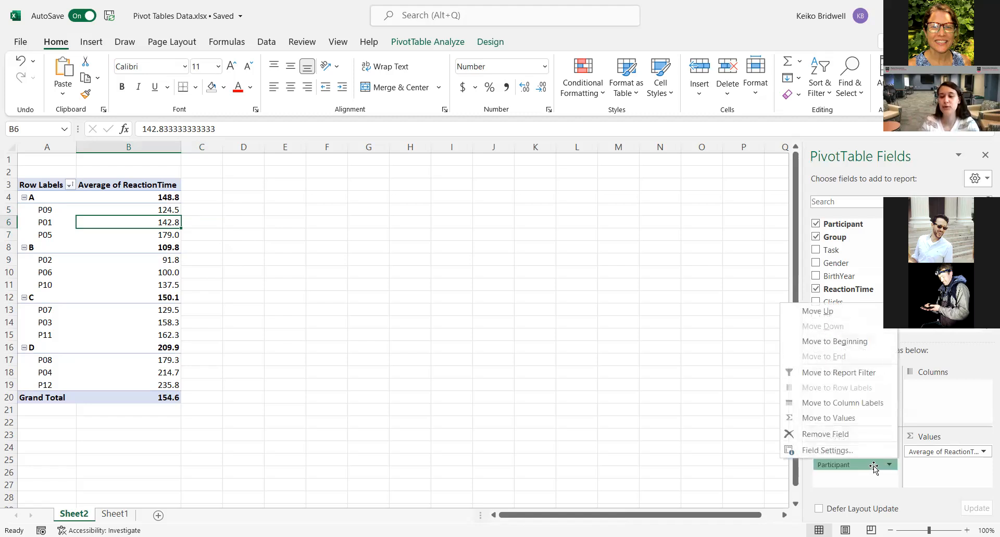
click(862, 468)
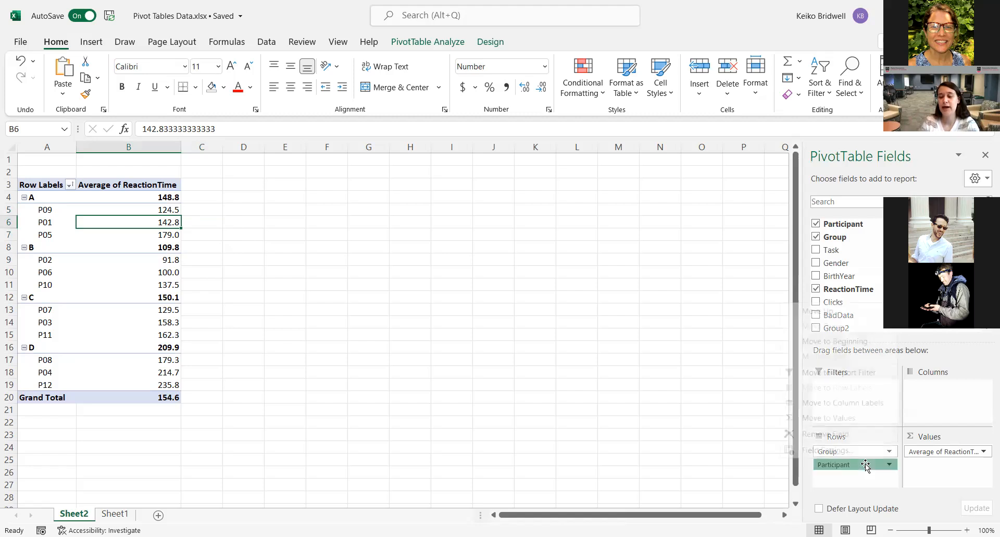
drag(866, 465, 869, 448)
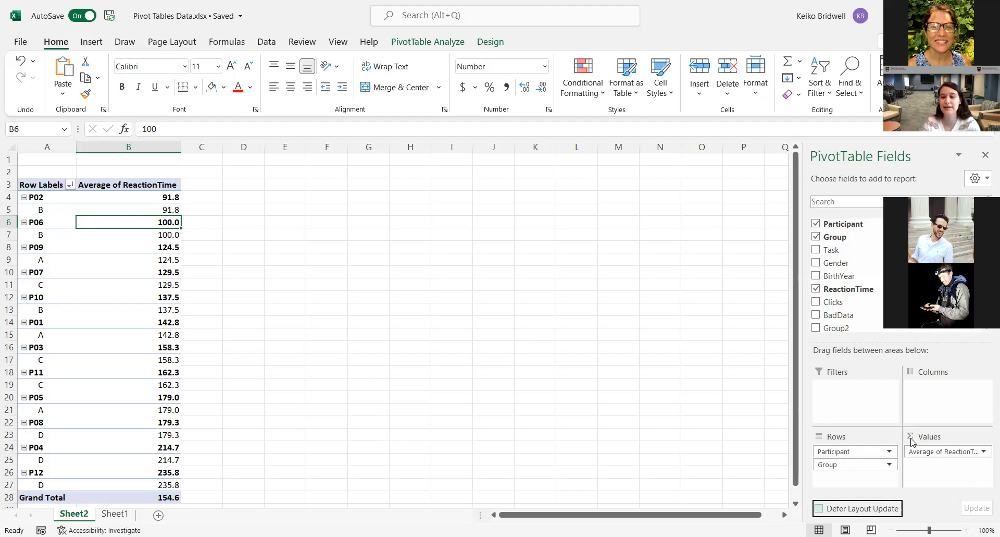
drag(862, 465, 878, 451)
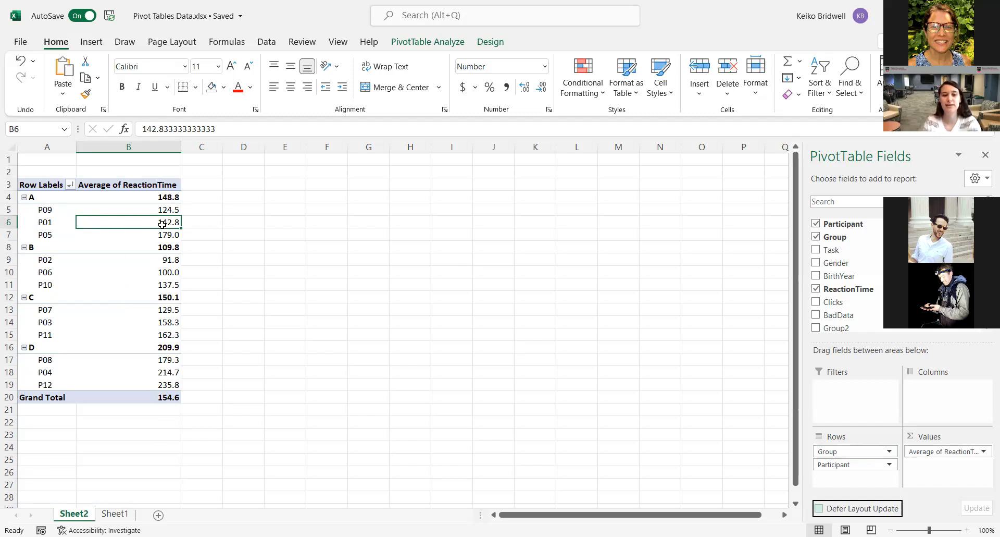
- Collapse groups A, B, C and D in the PivotTable to hide their participants
mouse_move(137, 232)
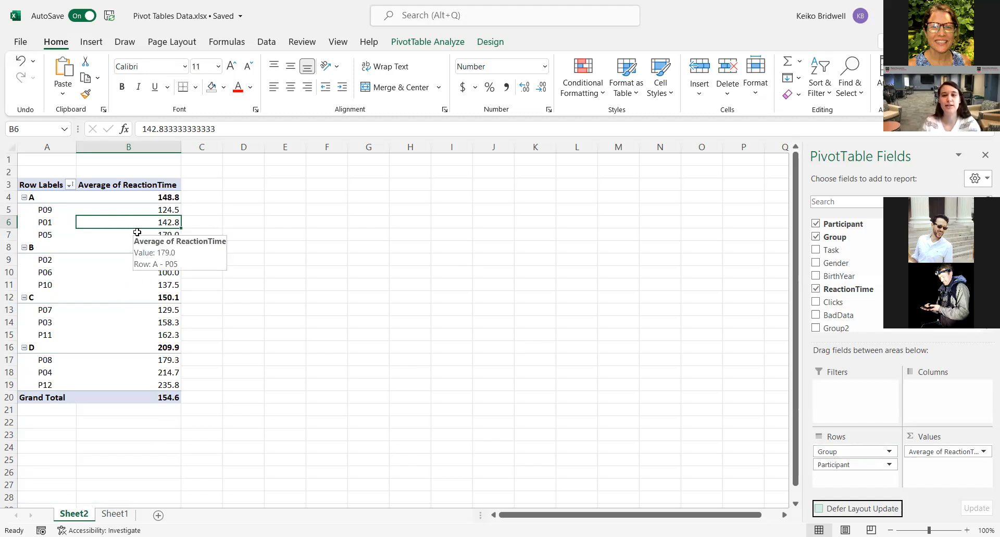
click(24, 197)
click(24, 209)
click(24, 222)
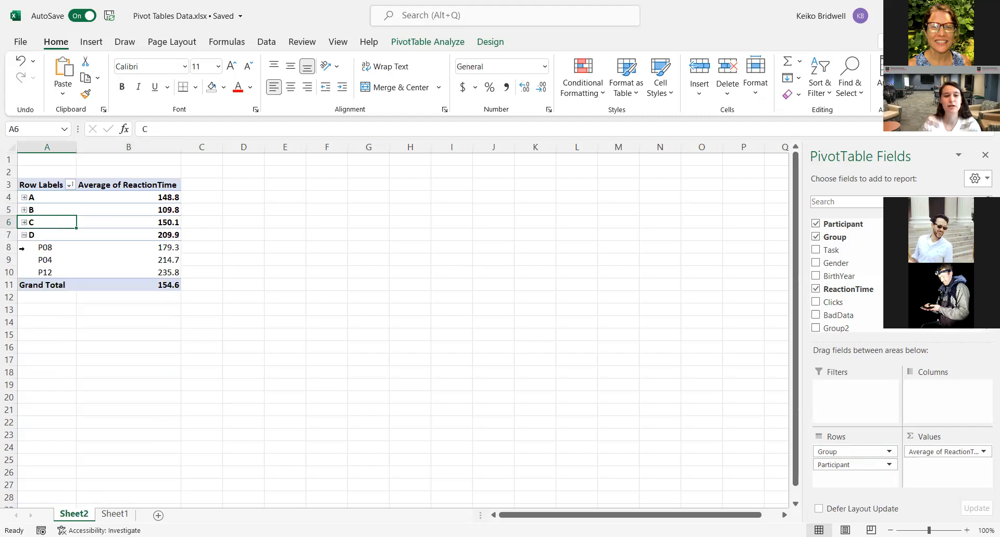
click(24, 235)
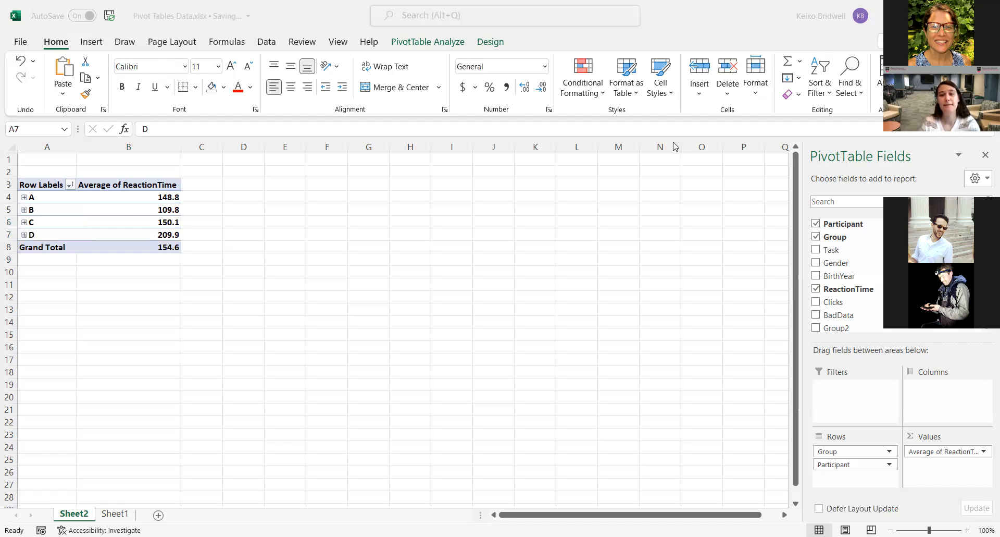
- Expand groups A, B, C and D in the PivotTable to show their participants
click(25, 198)
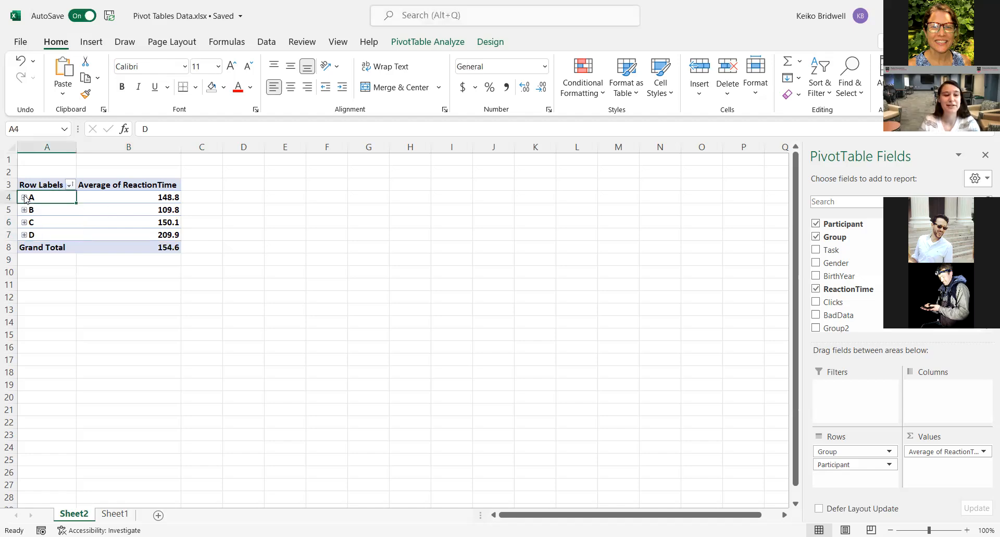
click(25, 247)
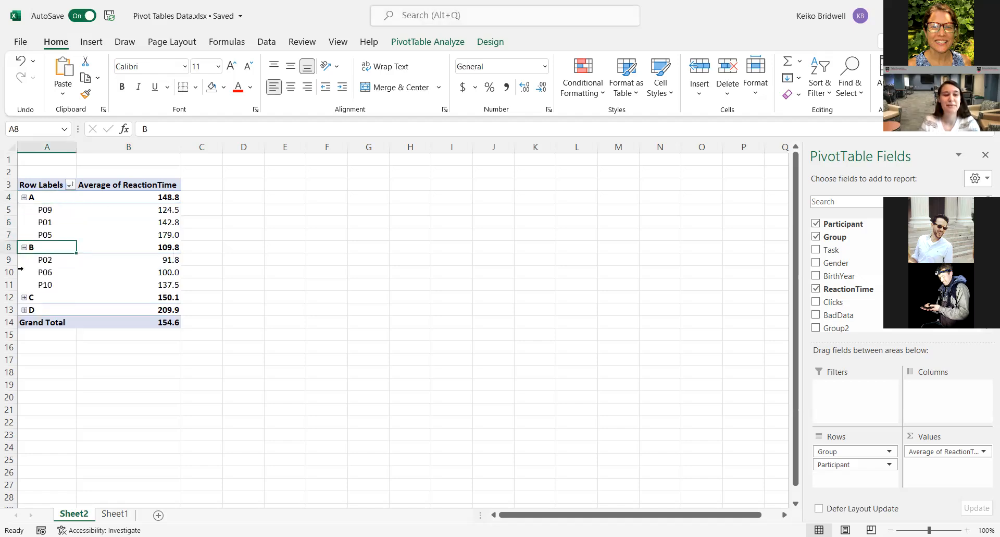
click(24, 297)
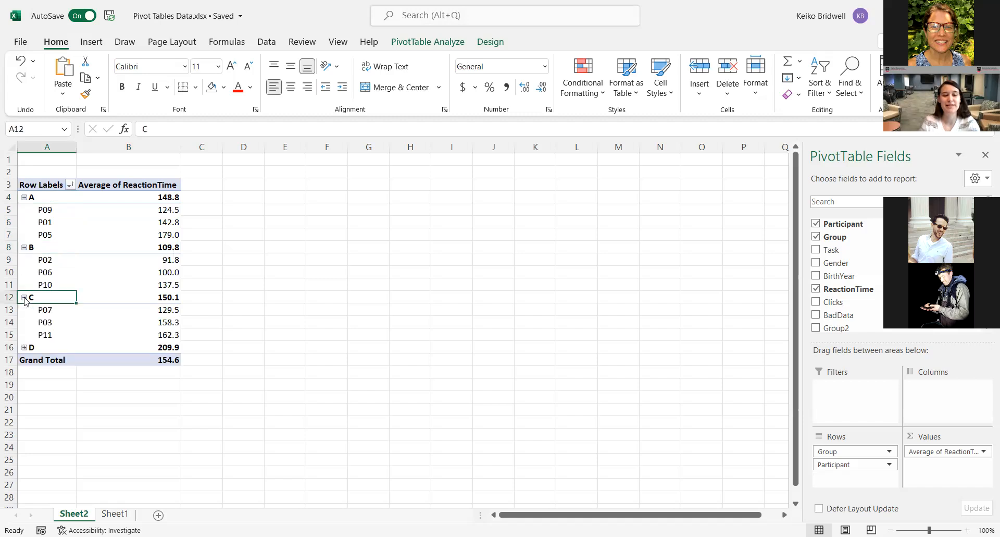
click(26, 348)
- Copy the whole PivotTable and paste the copy at cell D3
drag(26, 185, 144, 396)
key(ctrl+c)
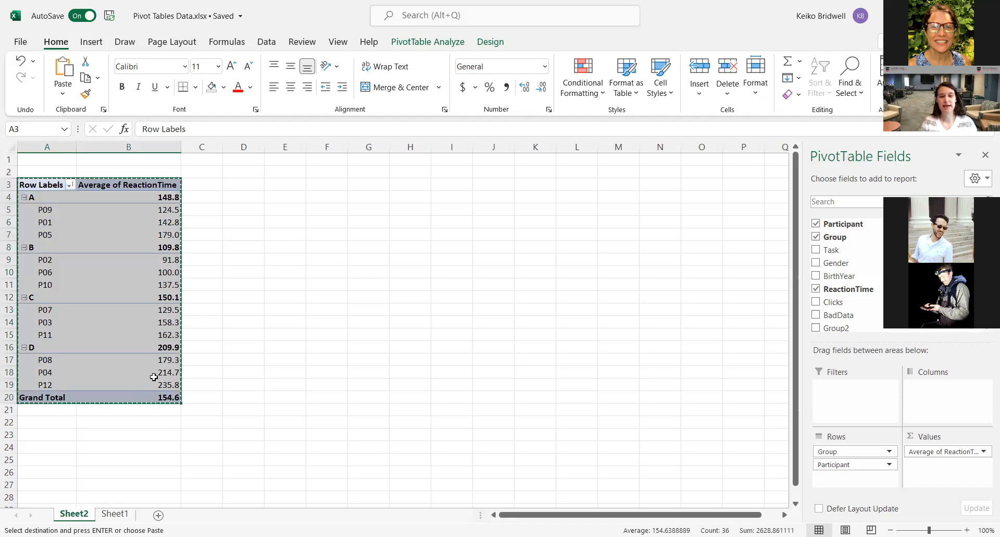
click(257, 185)
key(ctrl+v)
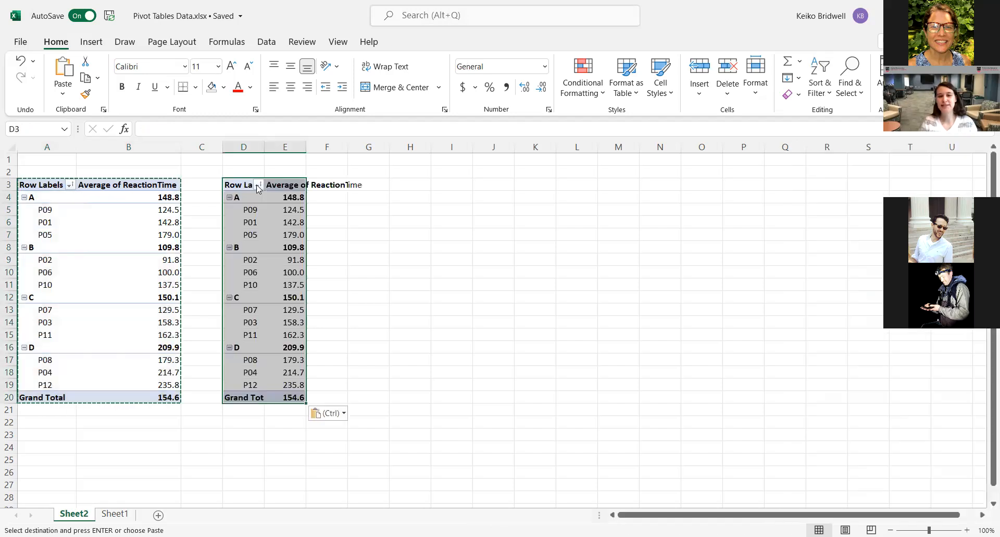
- Remove Participant from the rows of the original PivotTable, leaving only Group
click(106, 211)
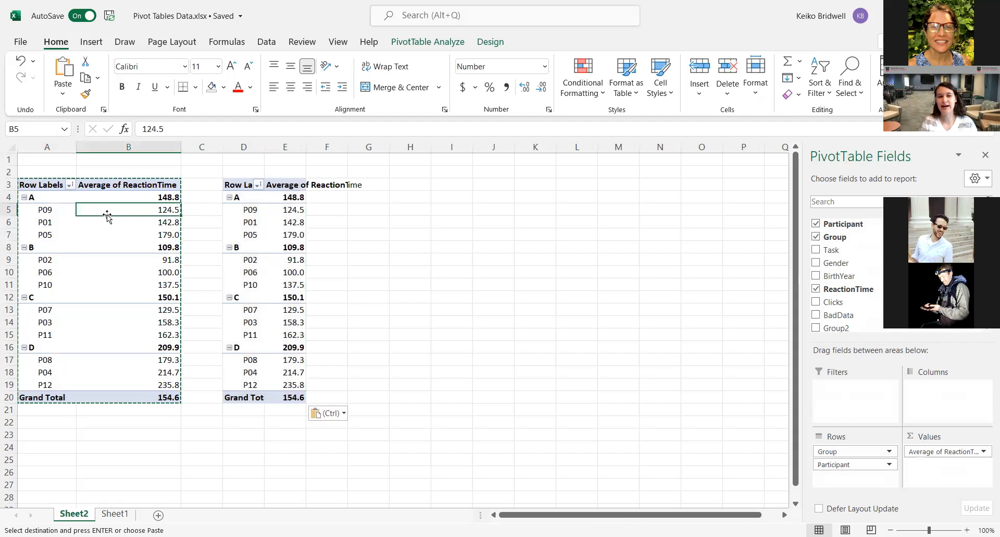
drag(855, 464, 731, 469)
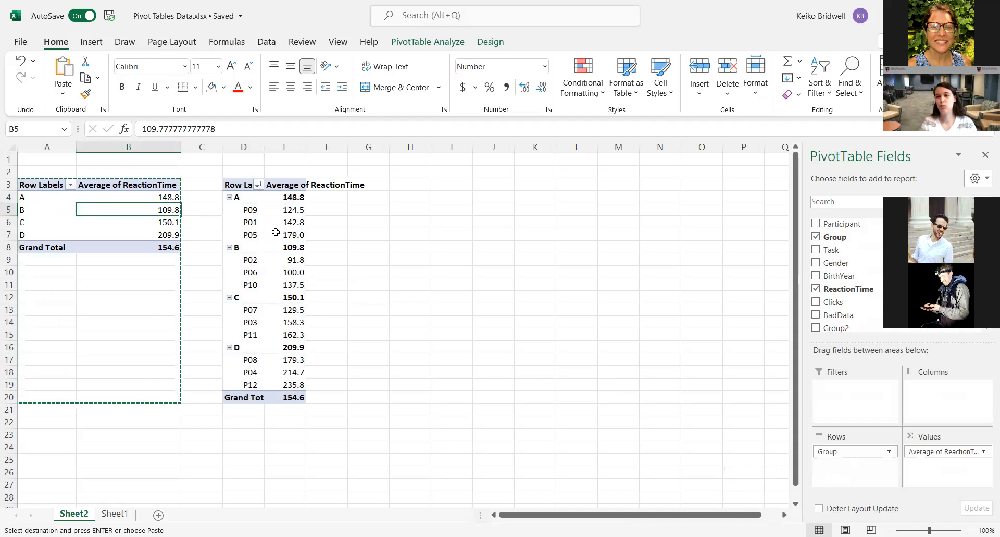
mouse_move(275, 231)
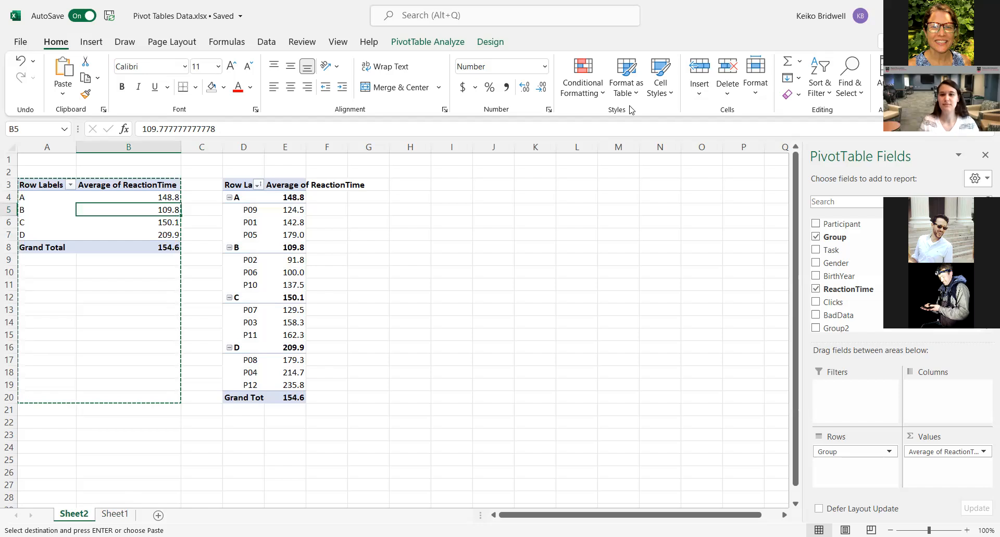
- Delete the PivotTable copy in D3:E20 and return to the original PivotTable
drag(241, 186, 307, 397)
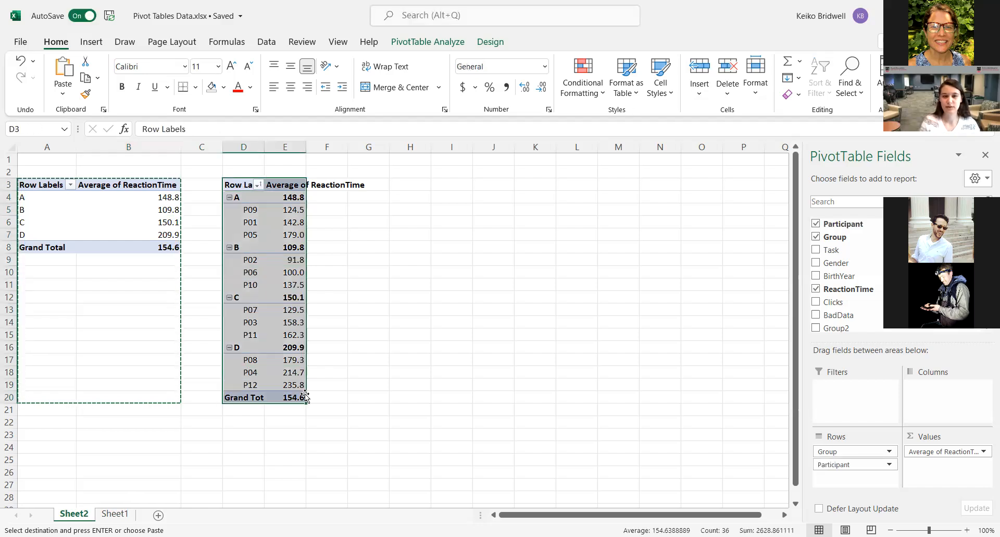
key(Delete)
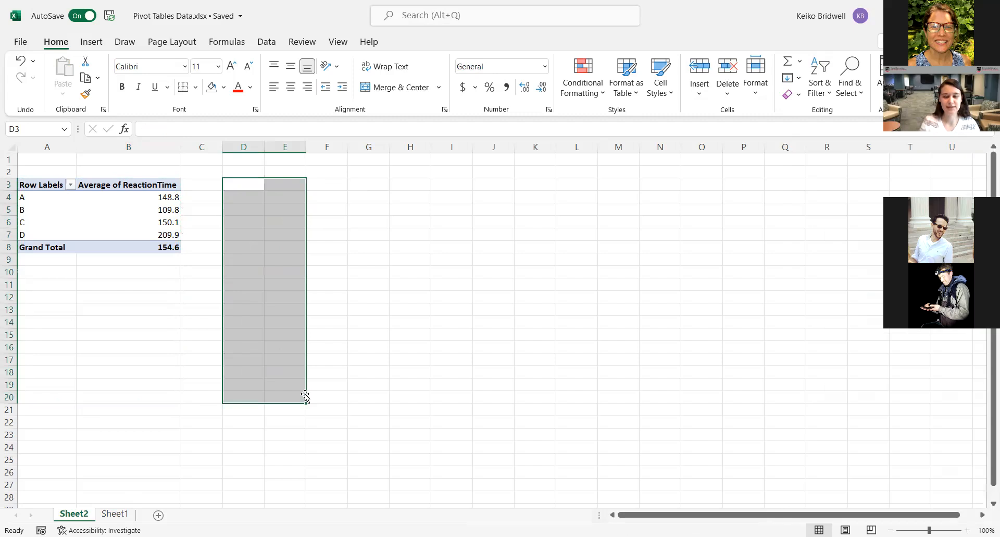
click(102, 219)
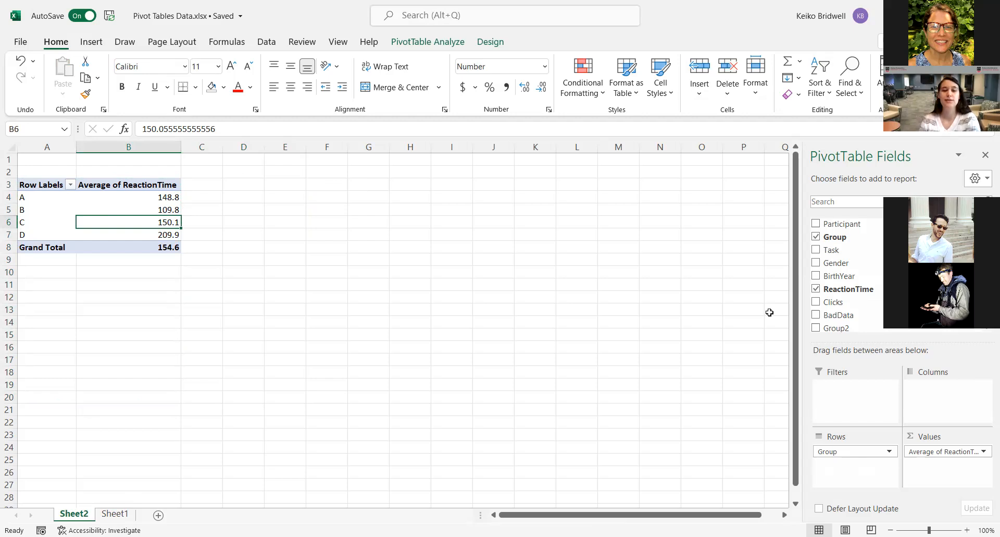
- Check the source columns on Sheet1, and add Clicks to the PivotTable values on Sheet2, summarized by Average
click(116, 514)
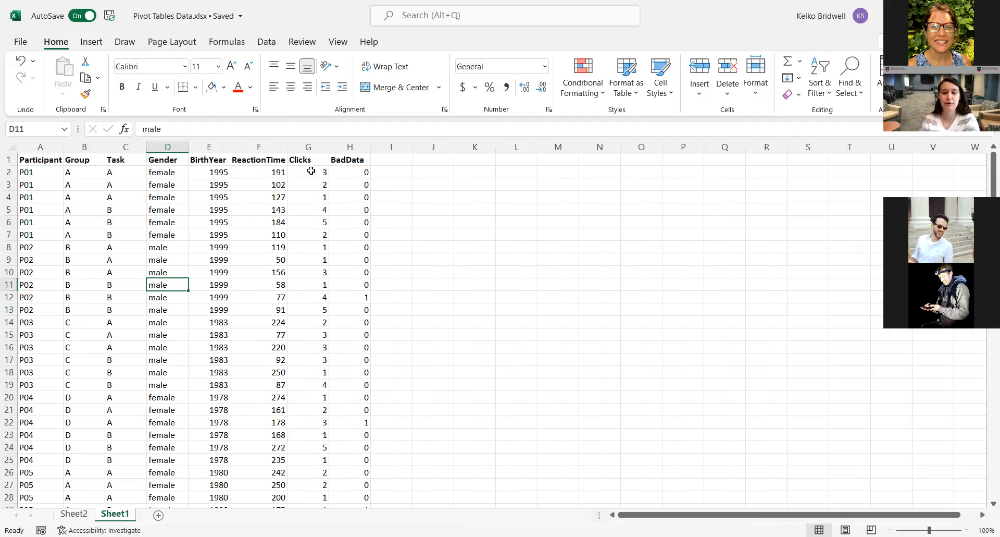
click(74, 513)
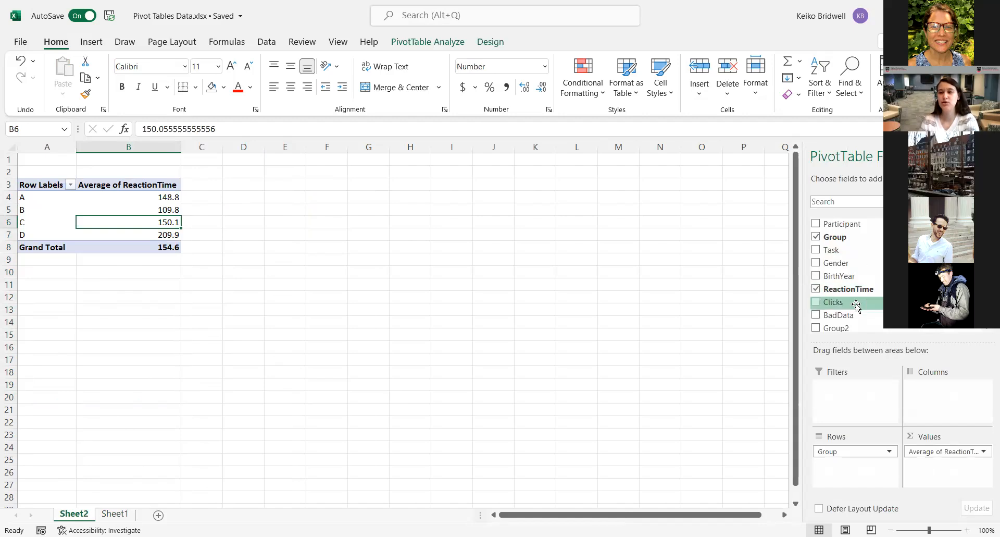
drag(856, 305, 934, 476)
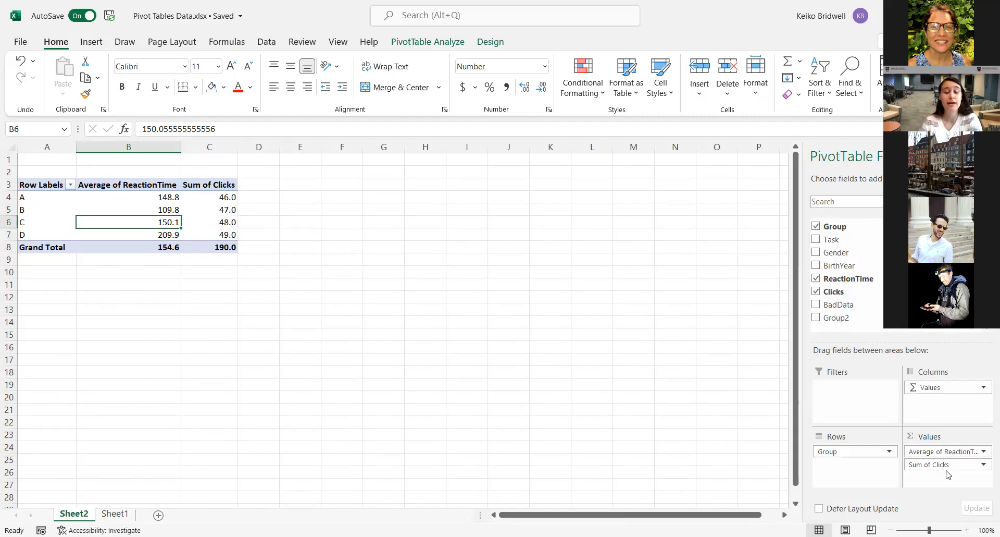
click(984, 466)
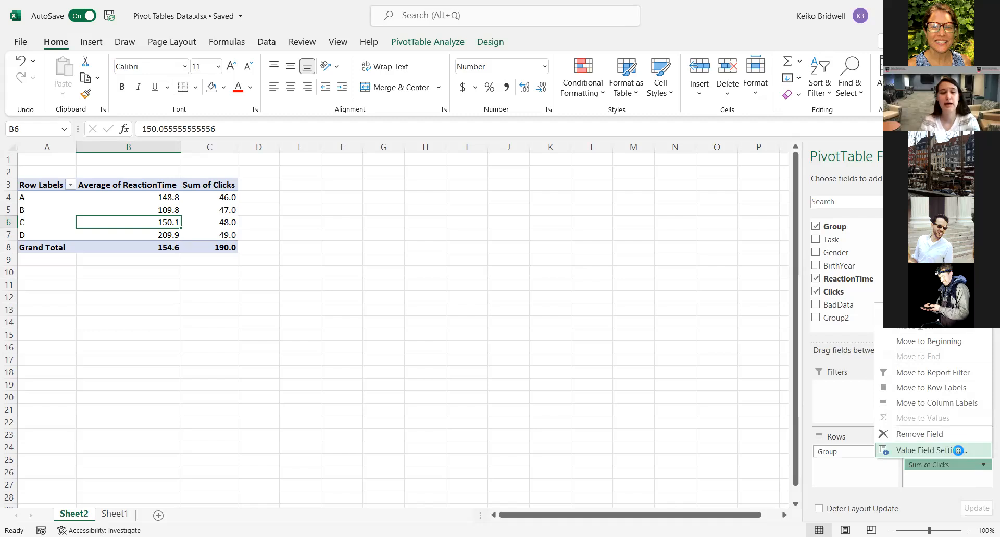
click(958, 450)
click(215, 339)
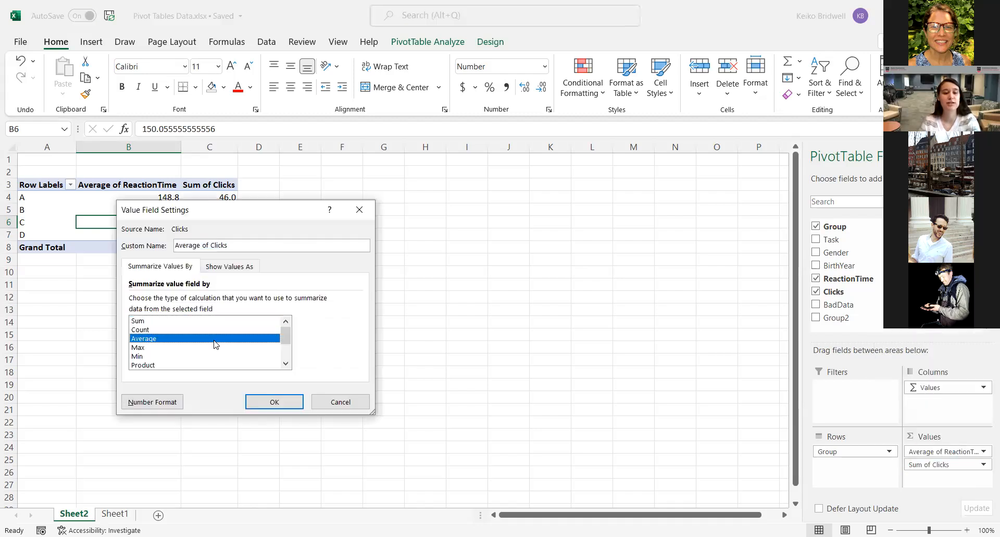
click(271, 401)
- Format the Average of Clicks values, including the grand total, with two decimal places
drag(229, 198, 237, 251)
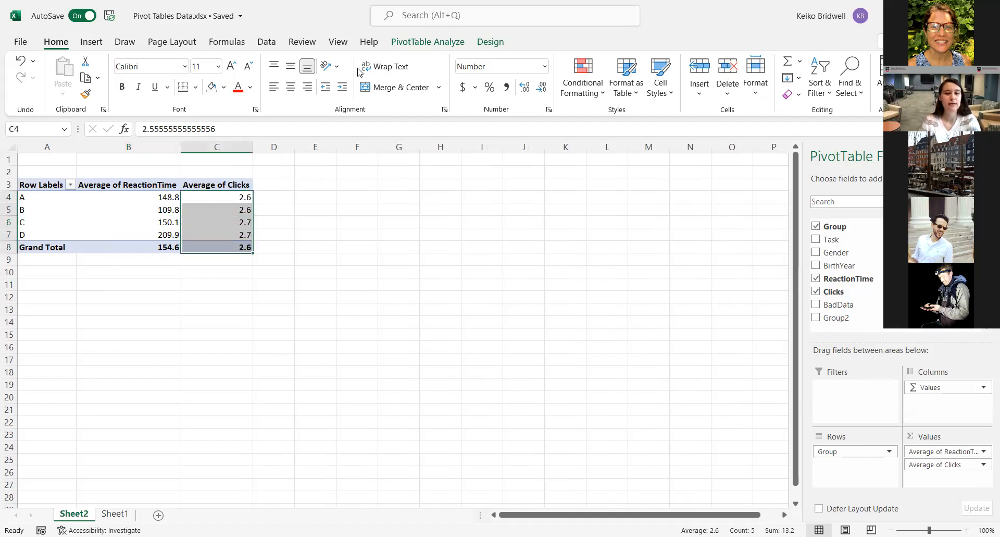
click(524, 87)
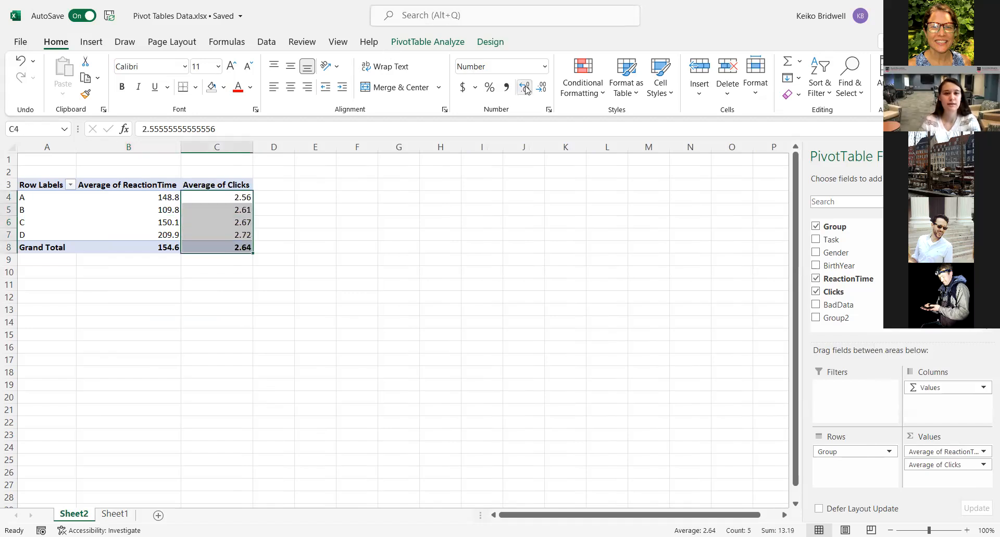
click(221, 226)
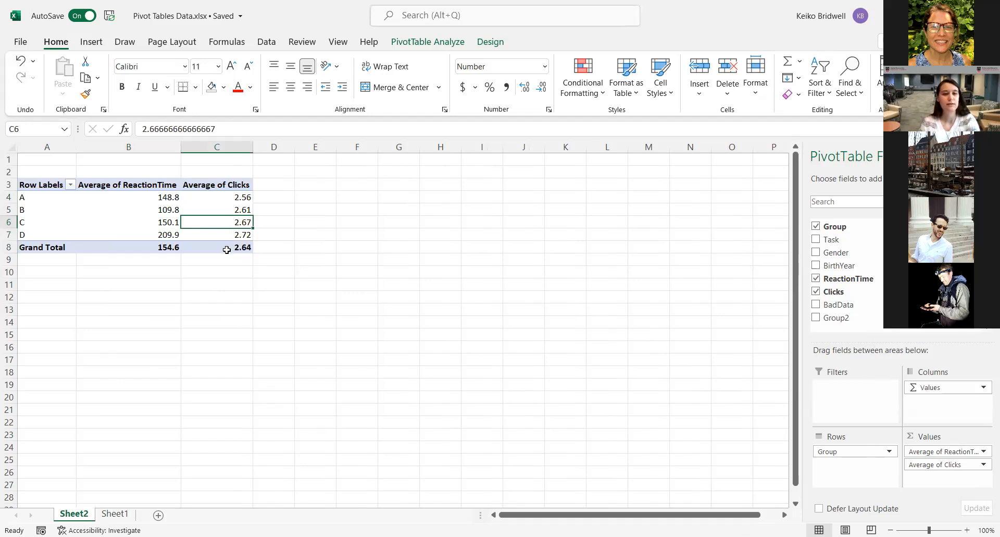
mouse_move(227, 251)
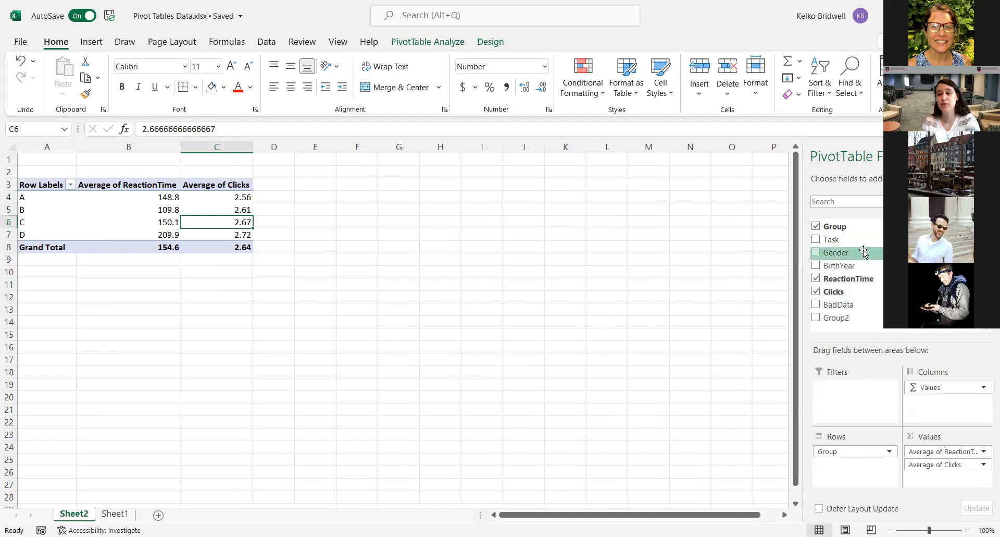
- Try breaking each group down by Task in the rows, and remove Task again
drag(851, 243, 840, 468)
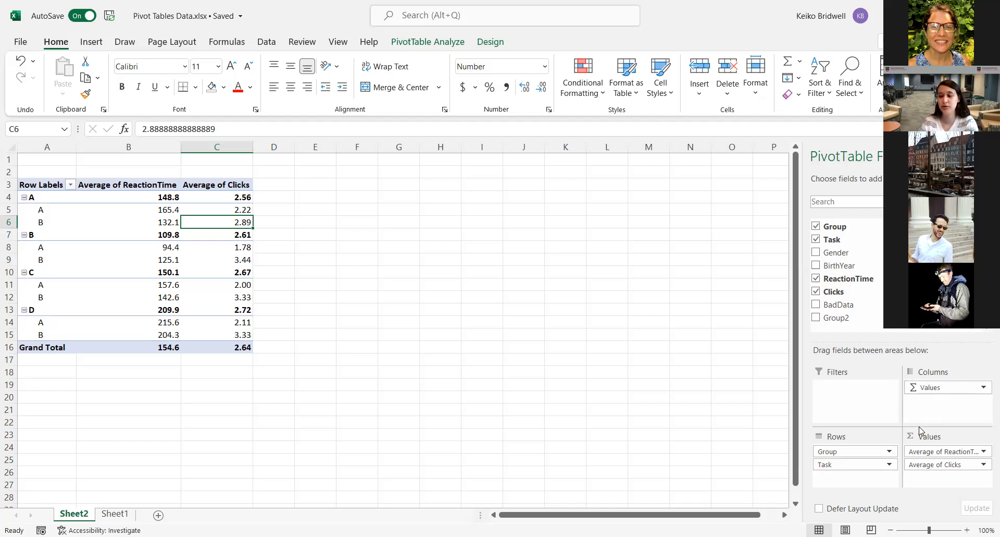
drag(856, 465, 712, 463)
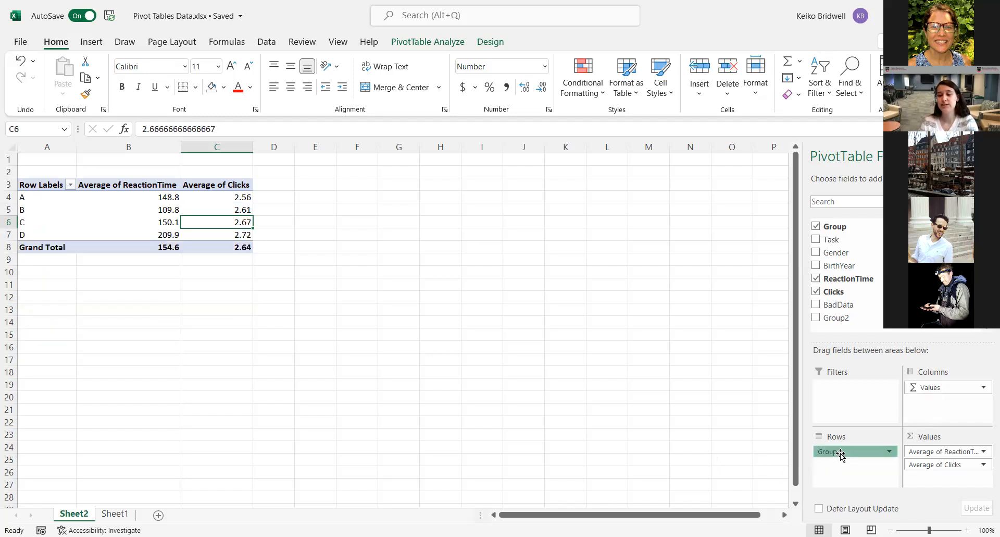
- Try laying out Group in the columns with Values in the rows, and move Group back to the rows
drag(841, 454, 943, 385)
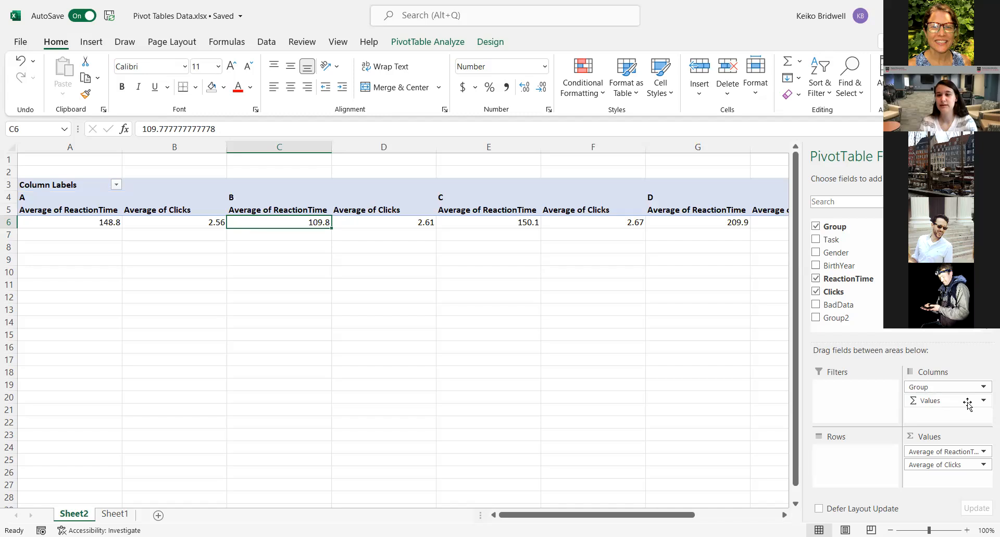
click(968, 404)
drag(968, 404, 854, 463)
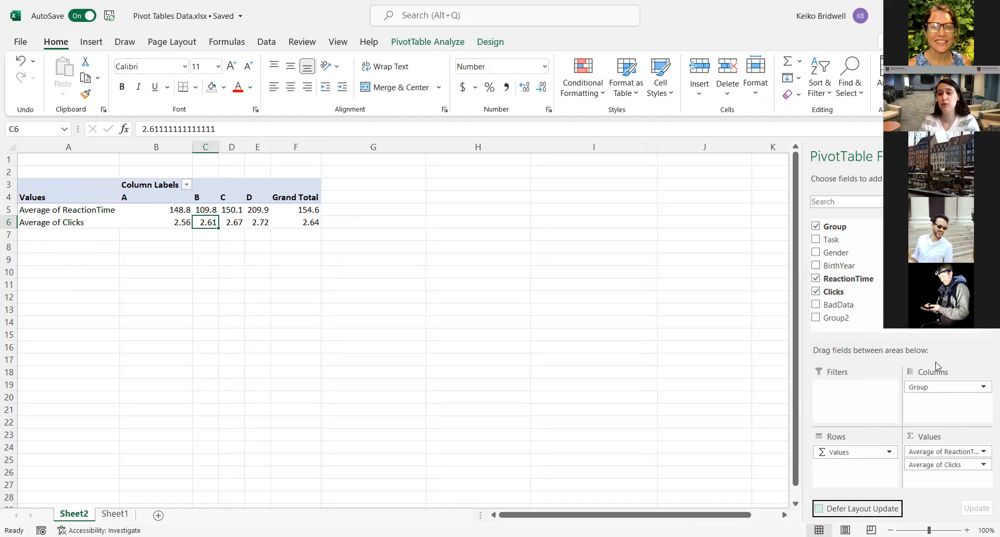
drag(927, 392, 866, 456)
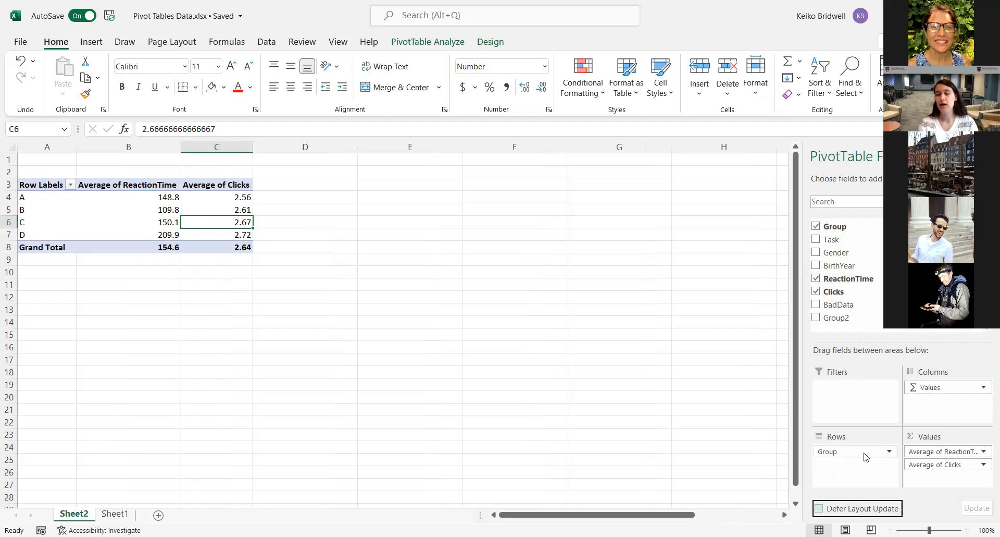
- Replace Group with Participant in the PivotTable rows
drag(847, 451, 755, 442)
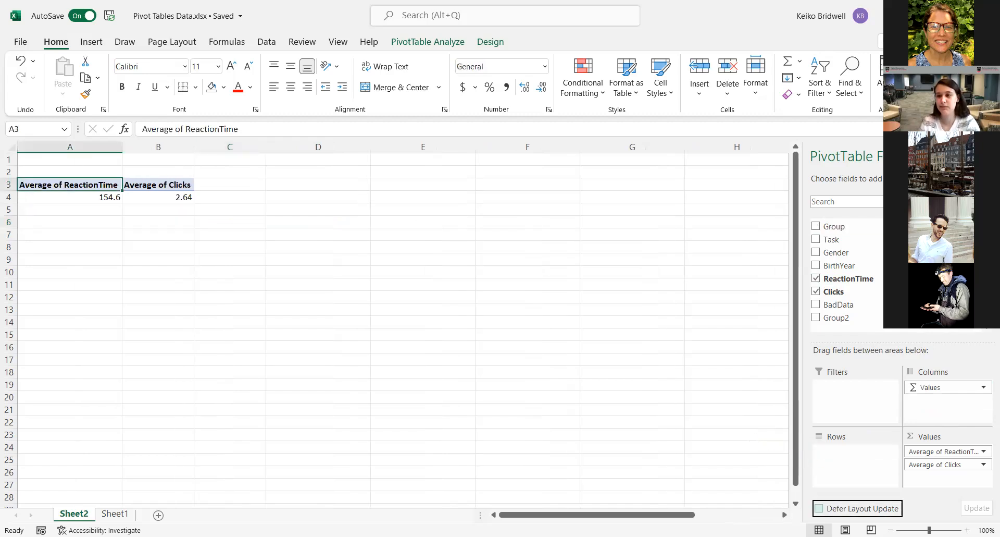
scroll(842, 261, up, 1)
drag(842, 224, 857, 458)
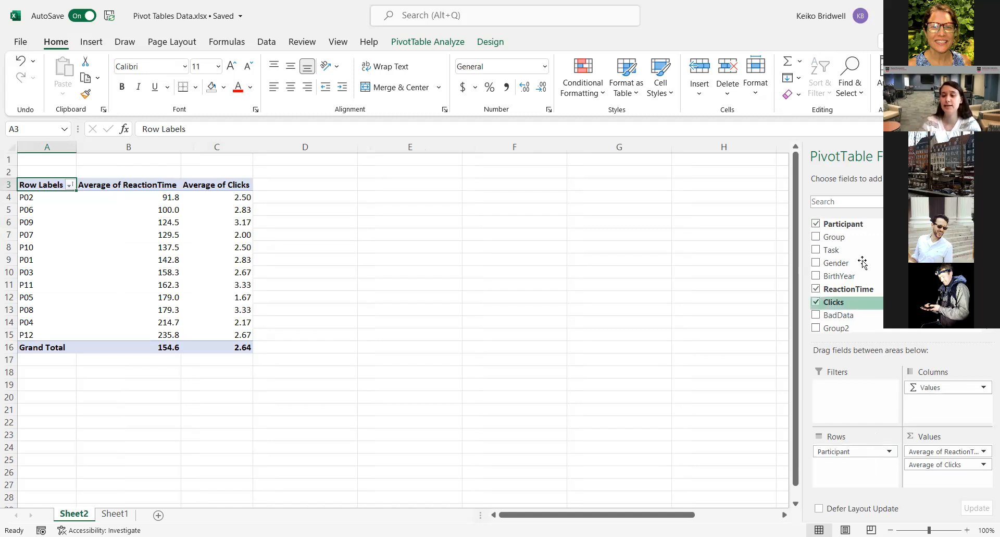
- Place Task in the columns to split each participant by task, and remove Average of ReactionTime from the values
drag(852, 251, 843, 468)
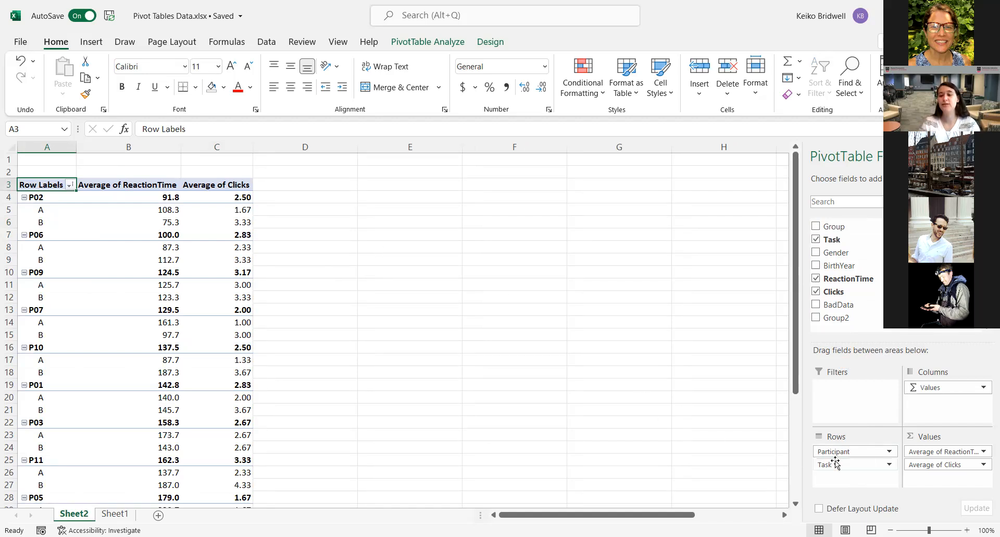
drag(835, 463, 944, 389)
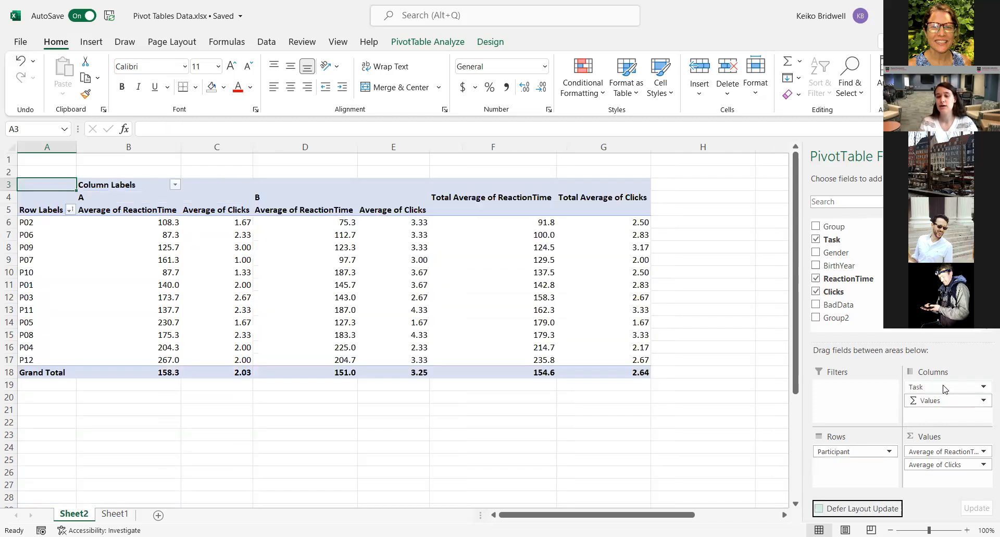
drag(966, 452, 727, 462)
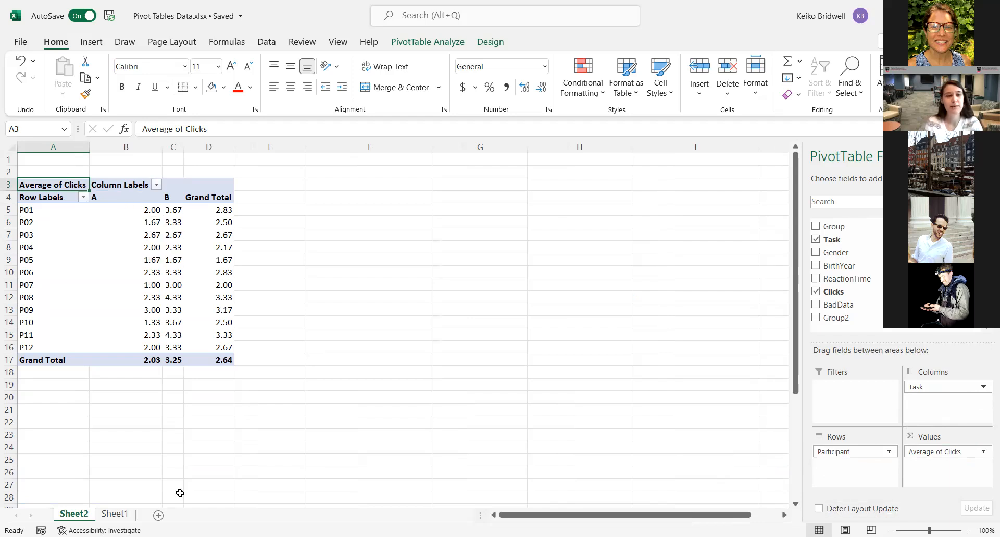
- Examine the participants' average clicks for task A, going down the column from P01
click(135, 211)
key(Down)
key(Down)
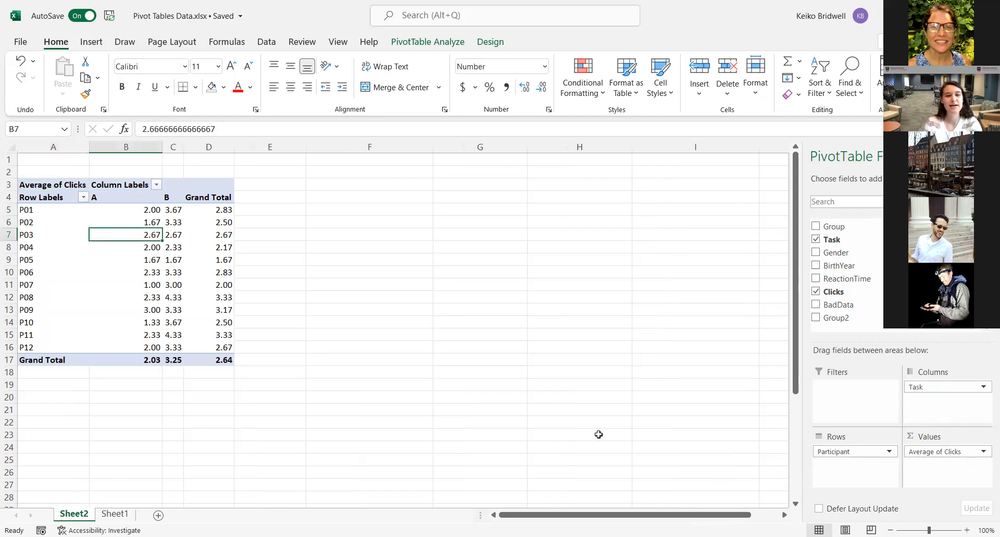
key(Down)
key(Down)
key(Down)
key(Down)
key(Down)
key(Down)
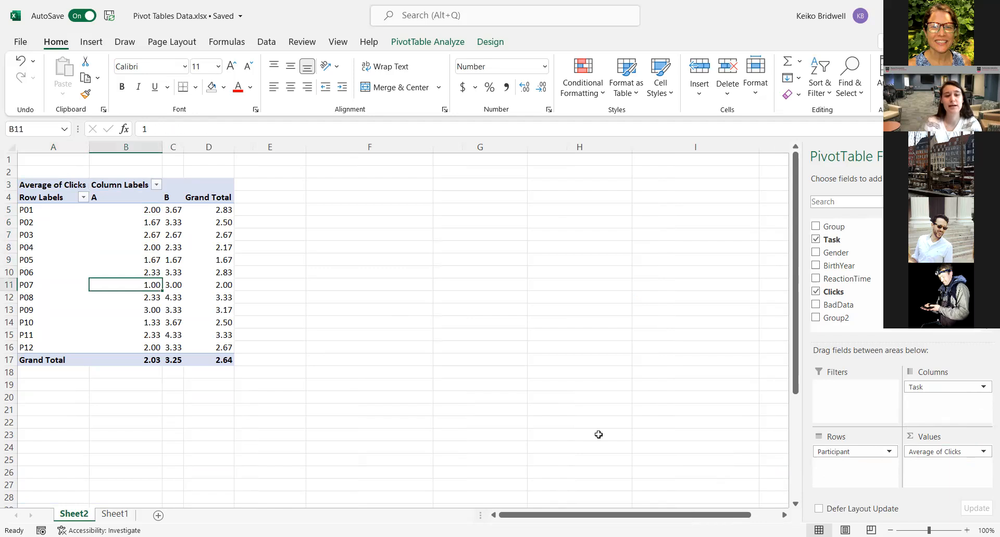
key(Down)
key(Down)
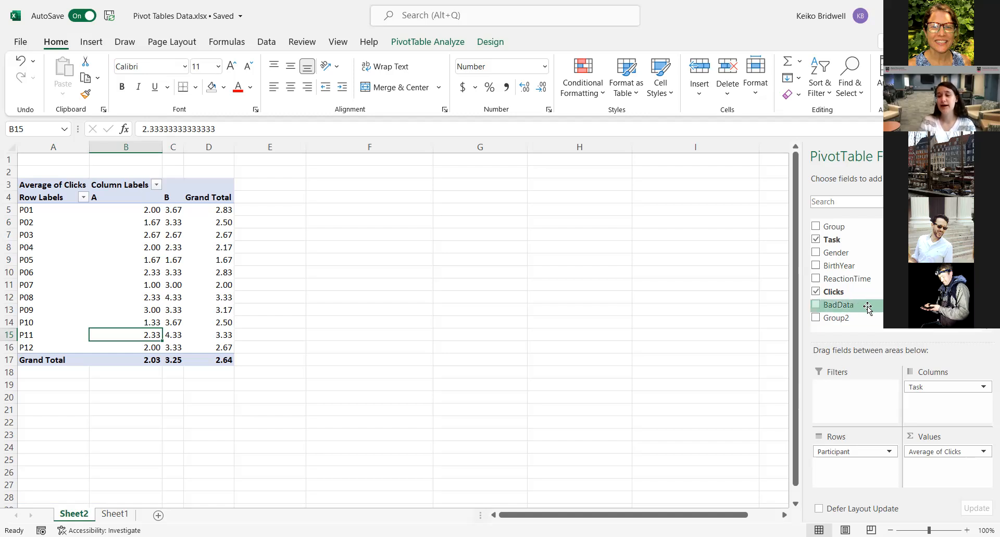
- Add BadData as a report filter and bring up its source column on Sheet1
drag(869, 308, 855, 385)
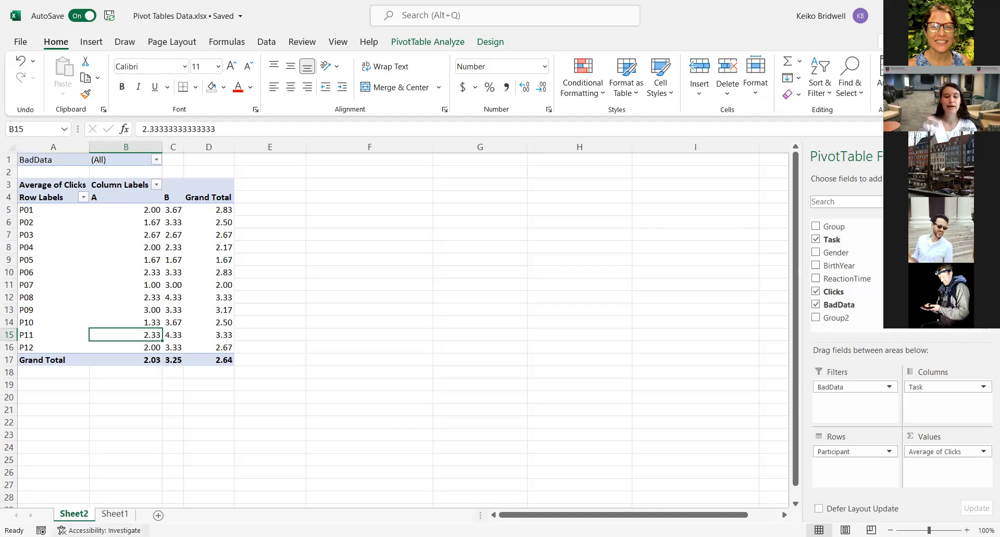
click(115, 514)
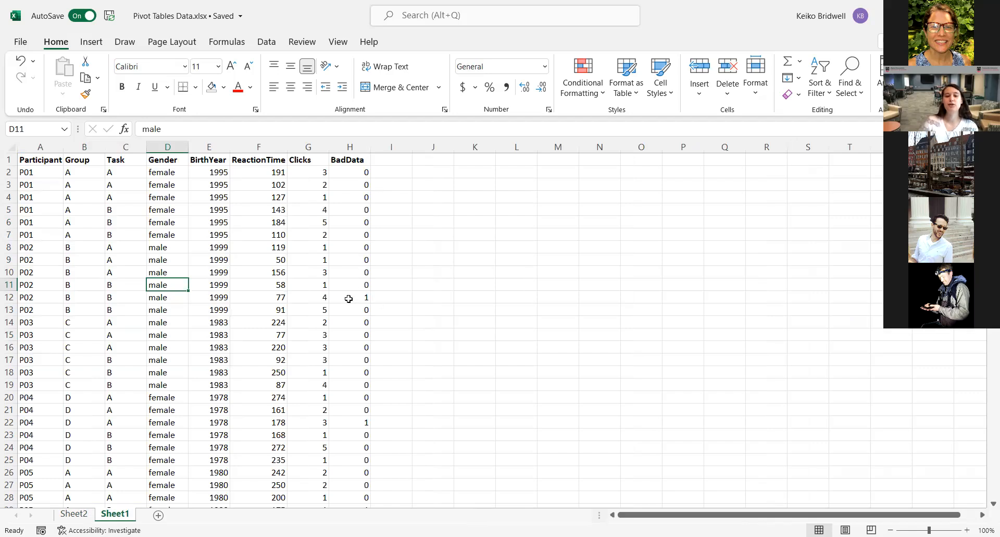
- Check the flagged entries in Sheet1's BadData column, and filter the Sheet2 PivotTable to BadData 0
click(358, 248)
click(365, 297)
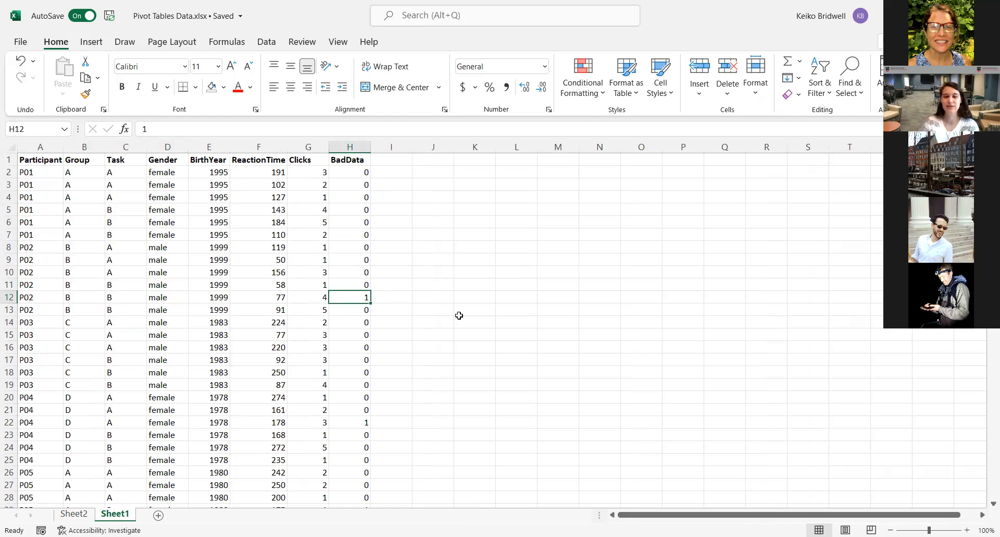
click(74, 514)
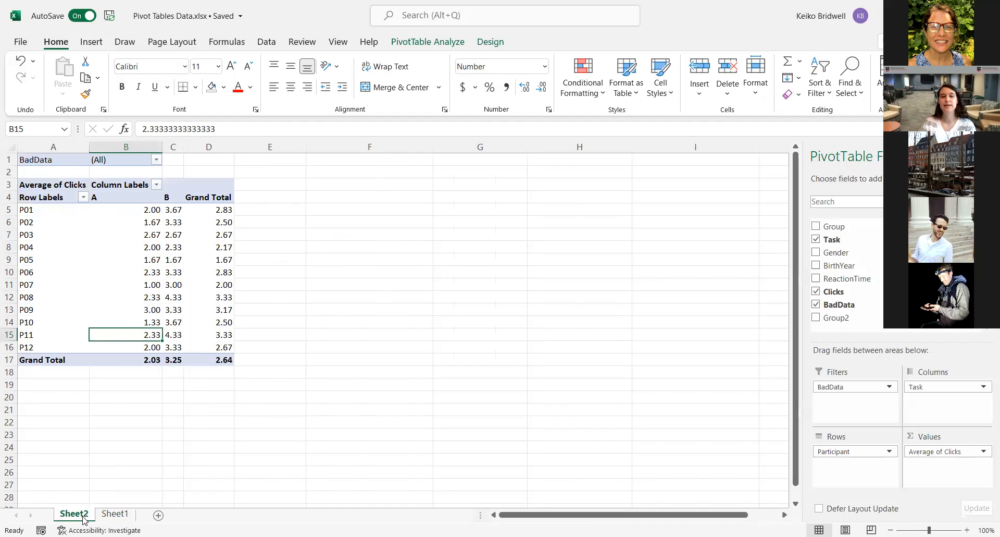
click(156, 160)
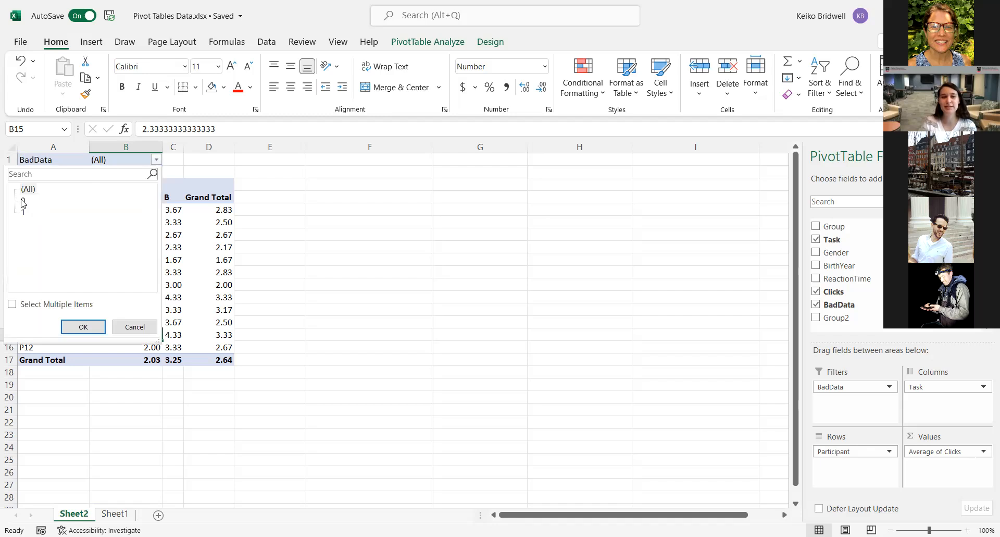
click(99, 334)
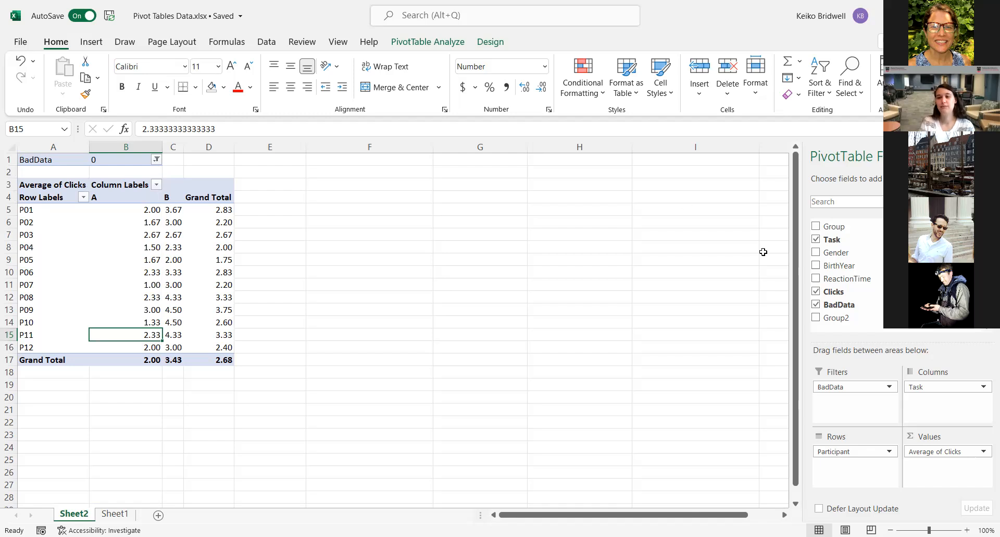
- Try the multiple-item option of the BadData filter, and reapply the filter with only the single value 0
click(157, 158)
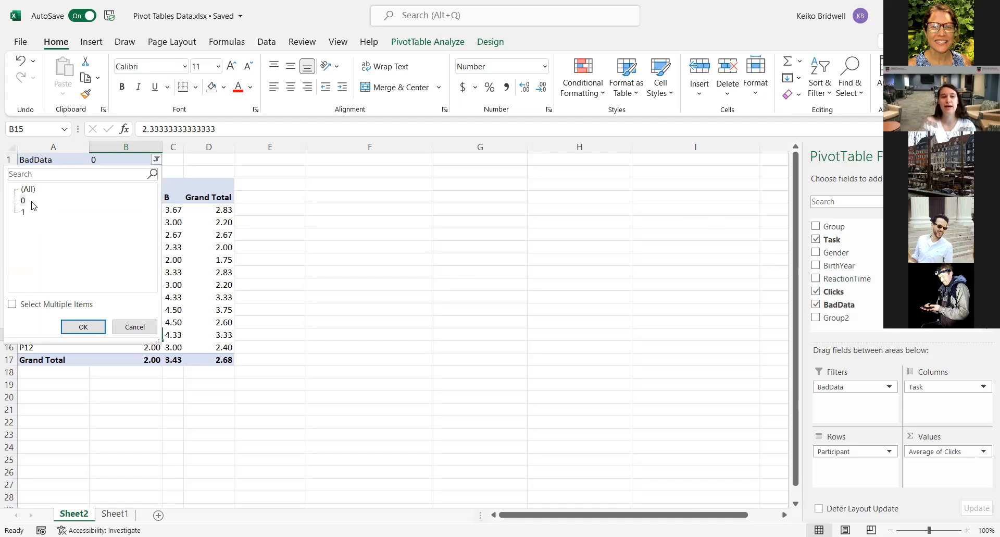
click(11, 305)
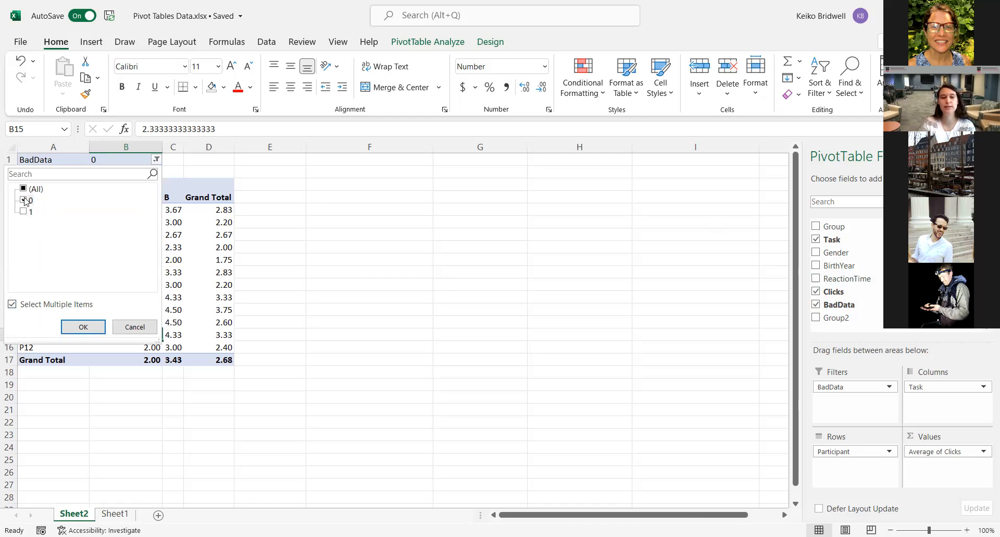
click(12, 305)
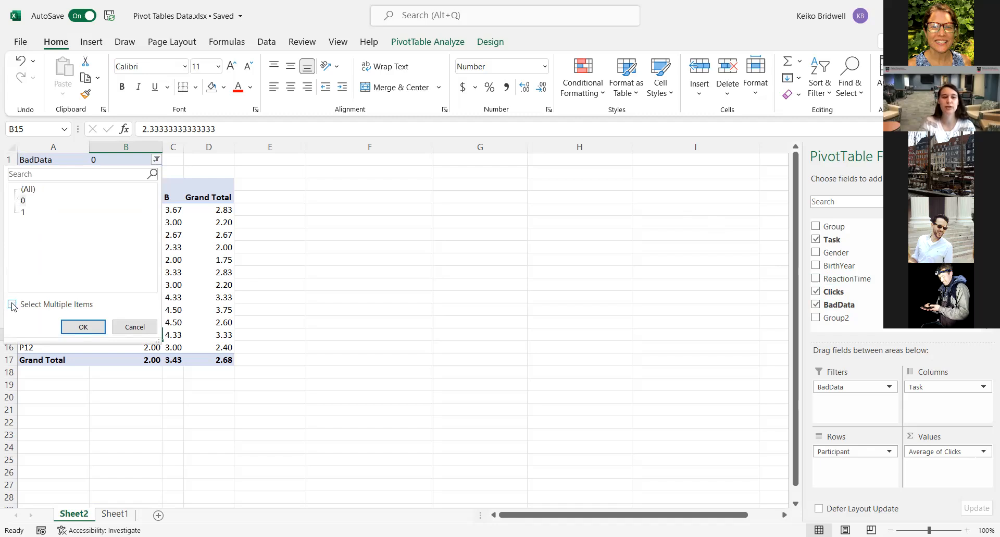
click(22, 201)
click(89, 326)
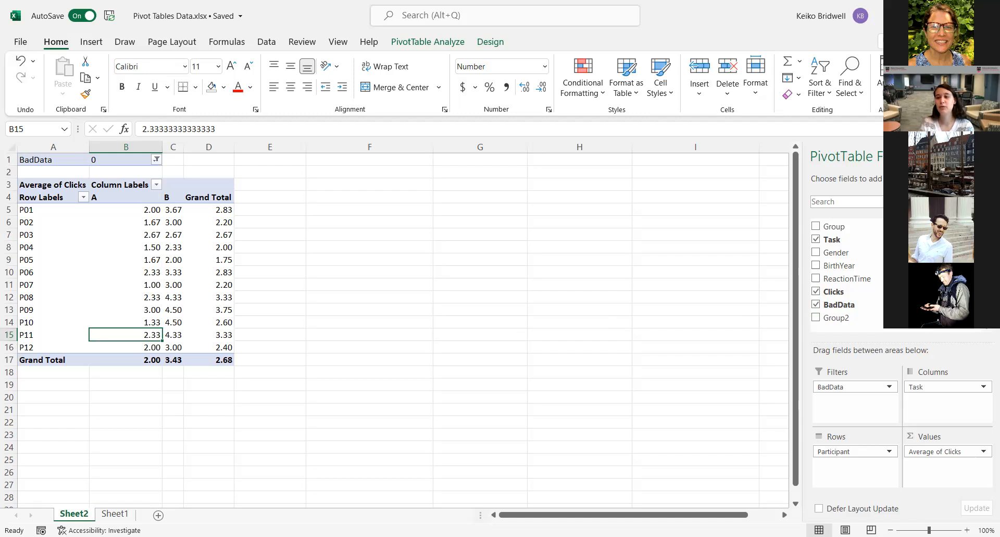
- Move Task from the columns to the report filters and filter the PivotTable to task A
drag(862, 239, 861, 416)
click(839, 463)
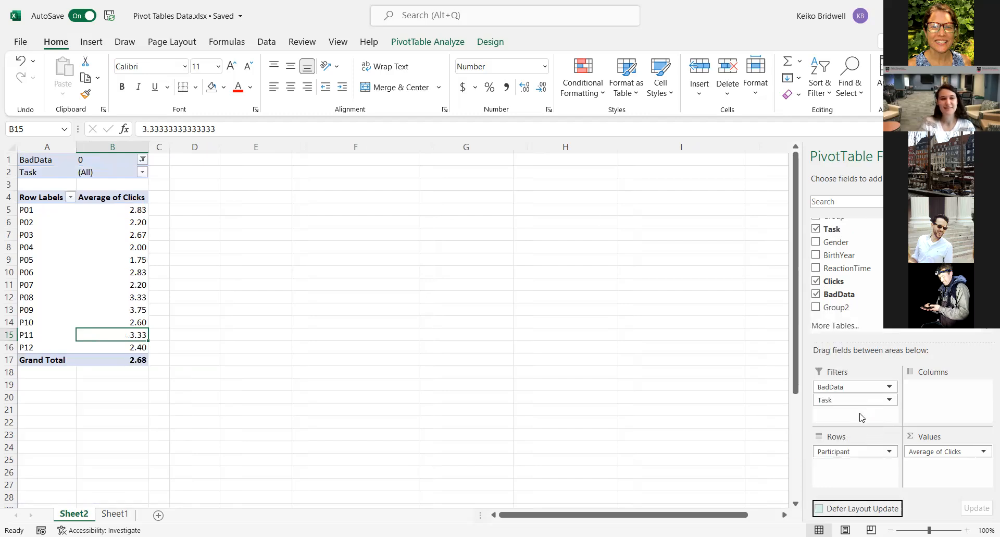
click(142, 172)
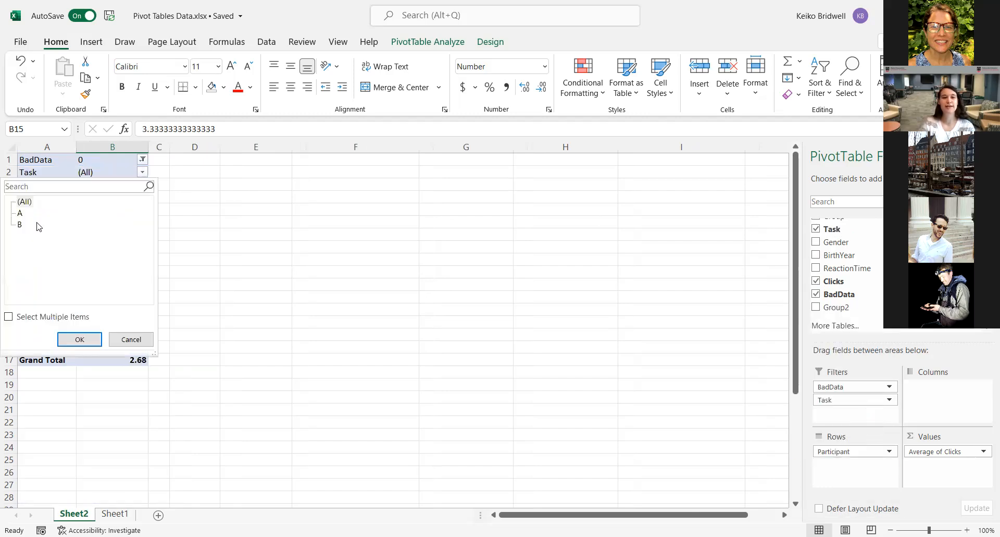
click(20, 212)
click(79, 339)
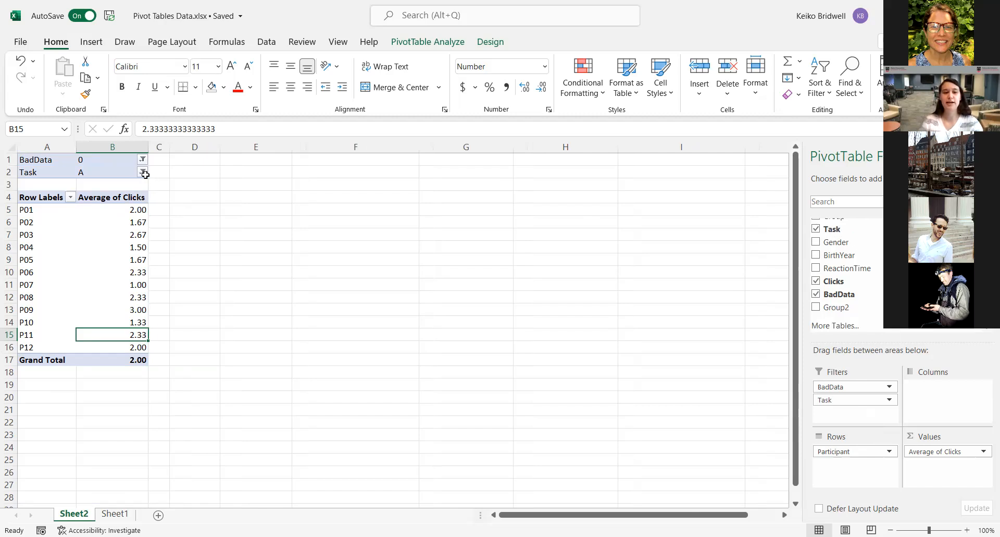
- Remove Task from the report filters and summarize the Clicks values by Count
drag(832, 400, 746, 402)
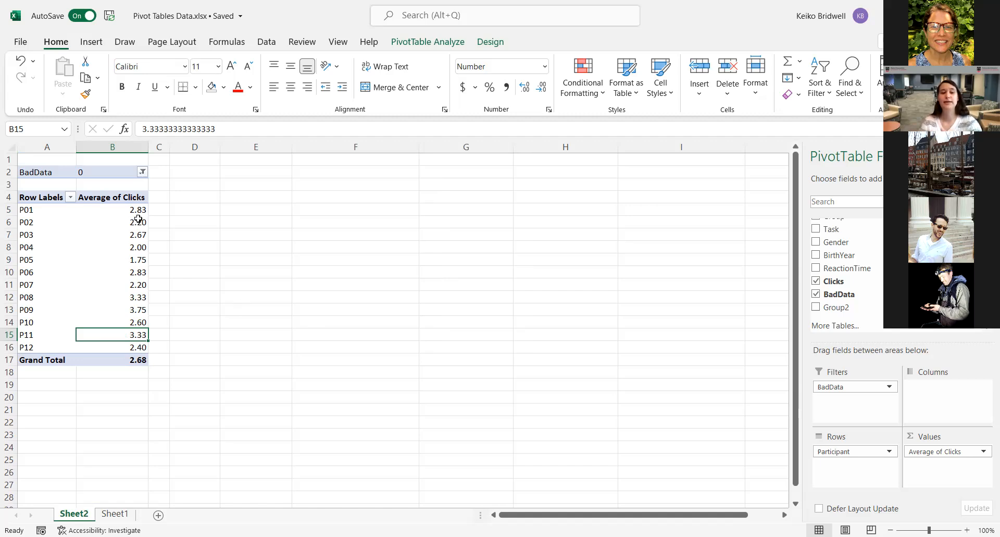
click(984, 455)
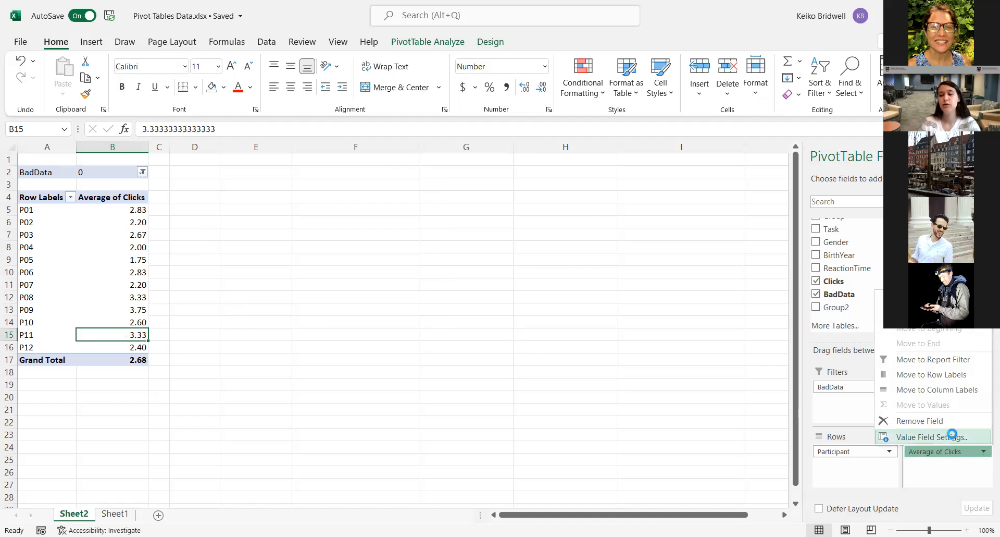
click(954, 437)
click(222, 331)
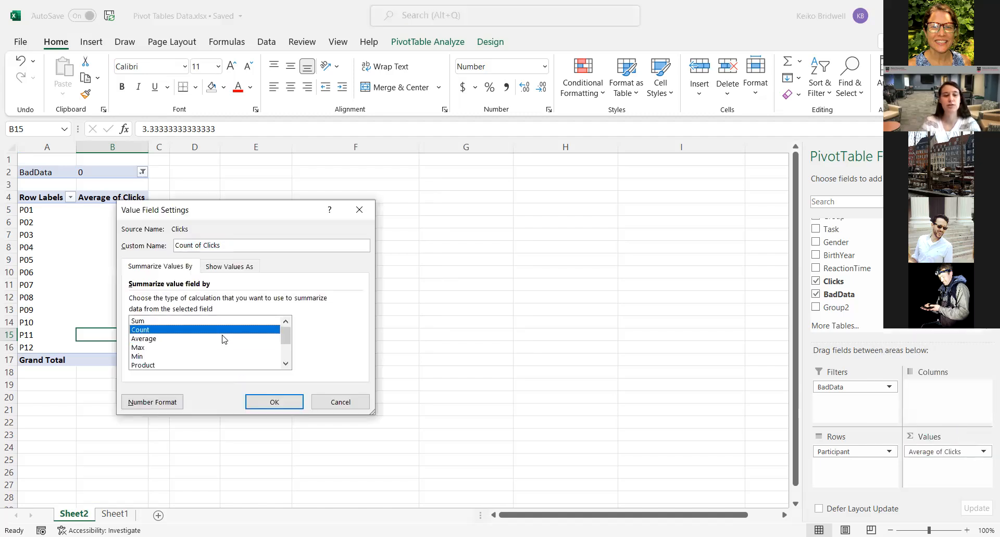
click(282, 406)
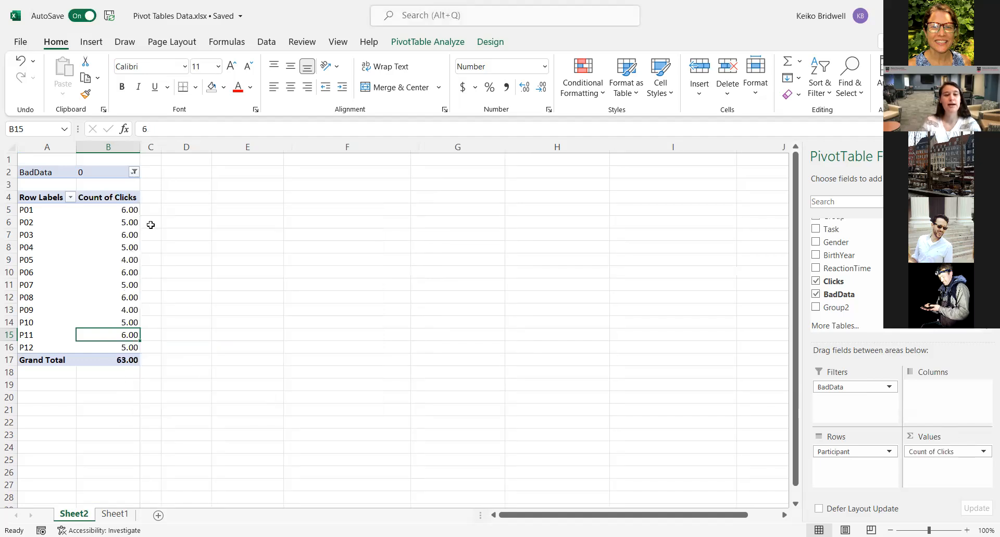
- Look through the participants' click counts from P01 to P06, and set the Clicks values back to Average
click(136, 209)
key(Down)
key(Down)
key(Down)
key(Down)
key(Down)
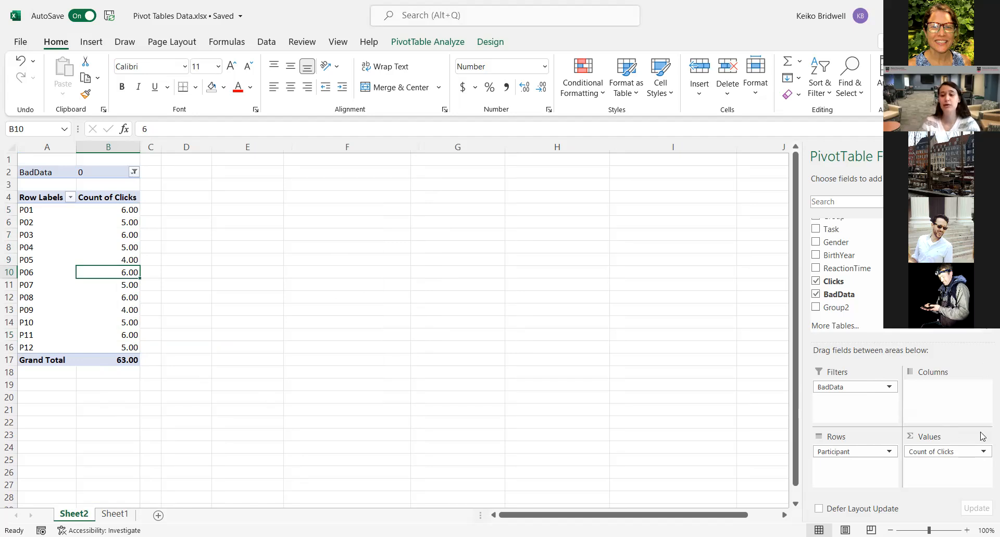
click(984, 451)
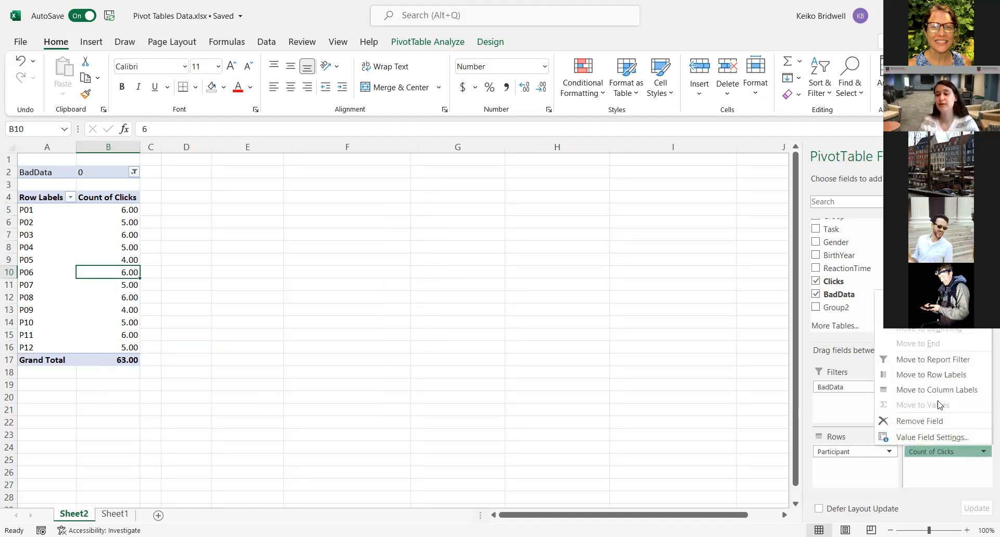
click(932, 438)
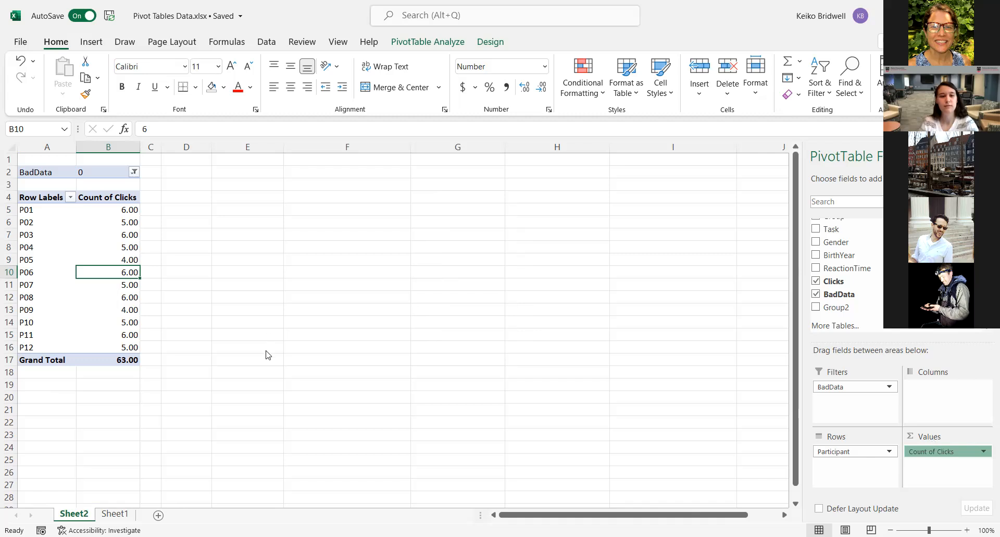
click(224, 339)
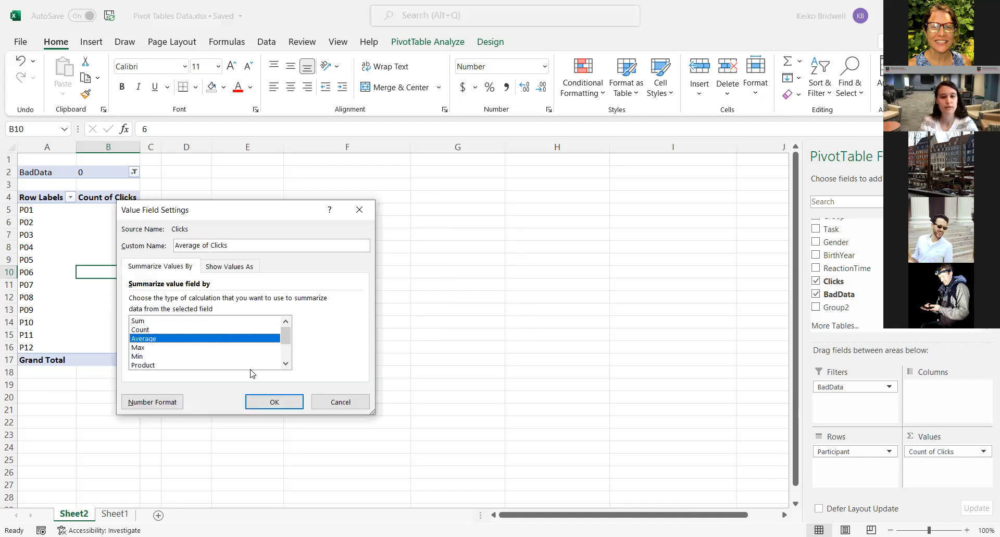
click(283, 398)
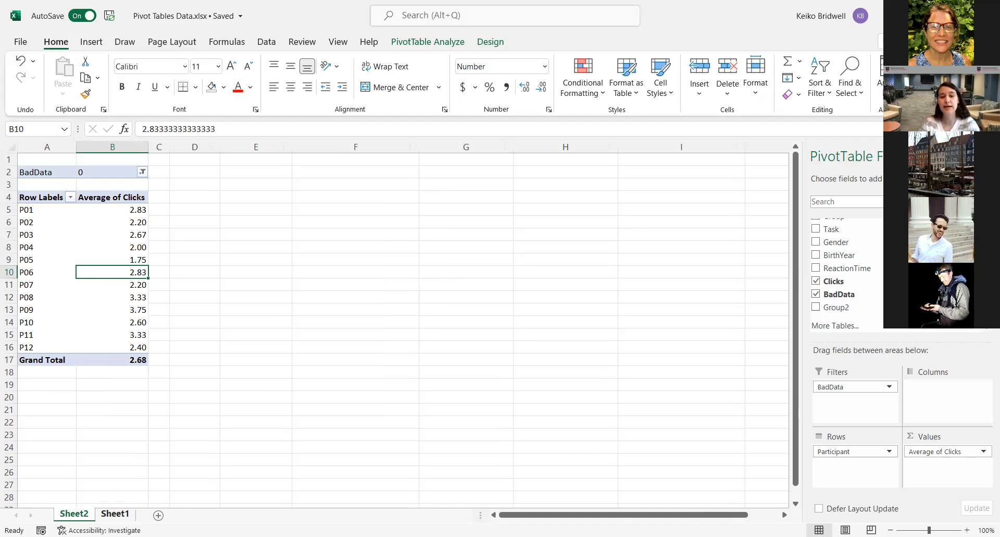
- Glance at the source data on Sheet1, and locate the Refresh command for the PivotTable on Sheet2
click(114, 514)
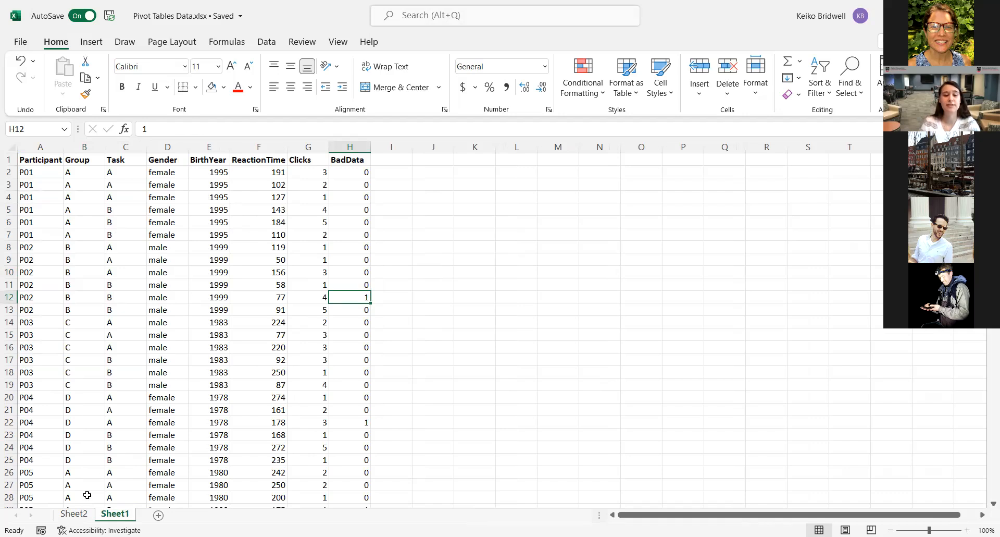
click(76, 514)
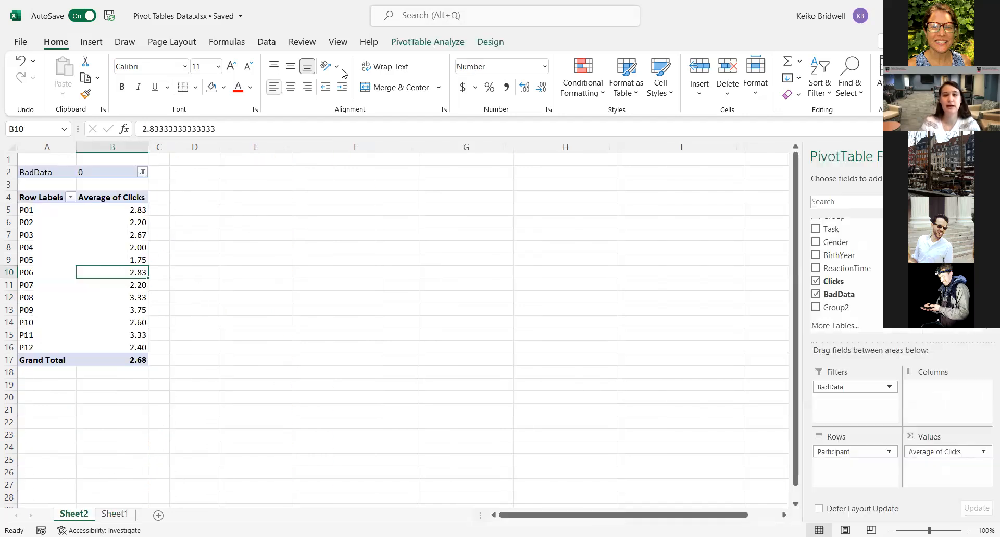
click(108, 256)
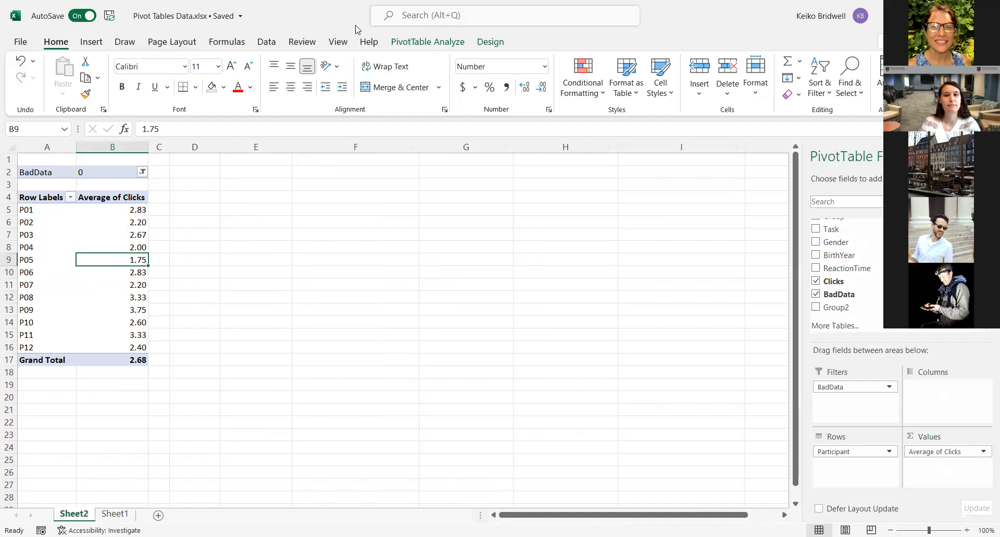
click(383, 35)
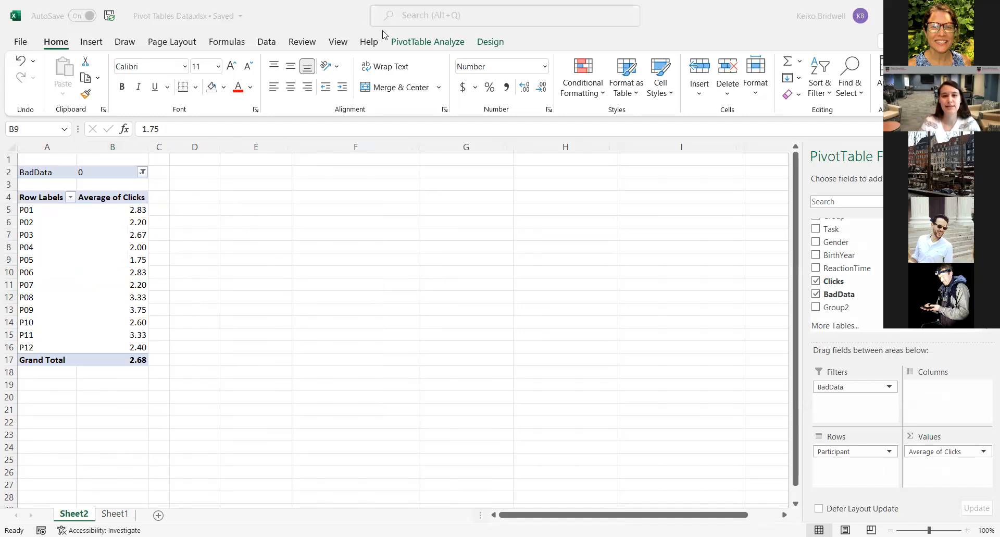
click(383, 35)
click(639, 5)
click(400, 46)
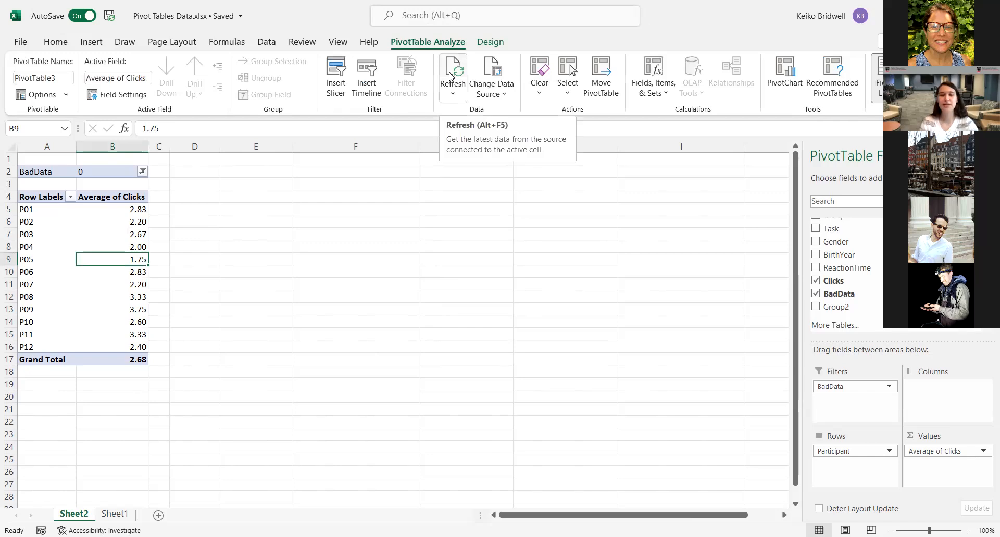
- Examine the BadData column on Sheet1 for flagged rows, going down from row 12 to row 60
click(115, 513)
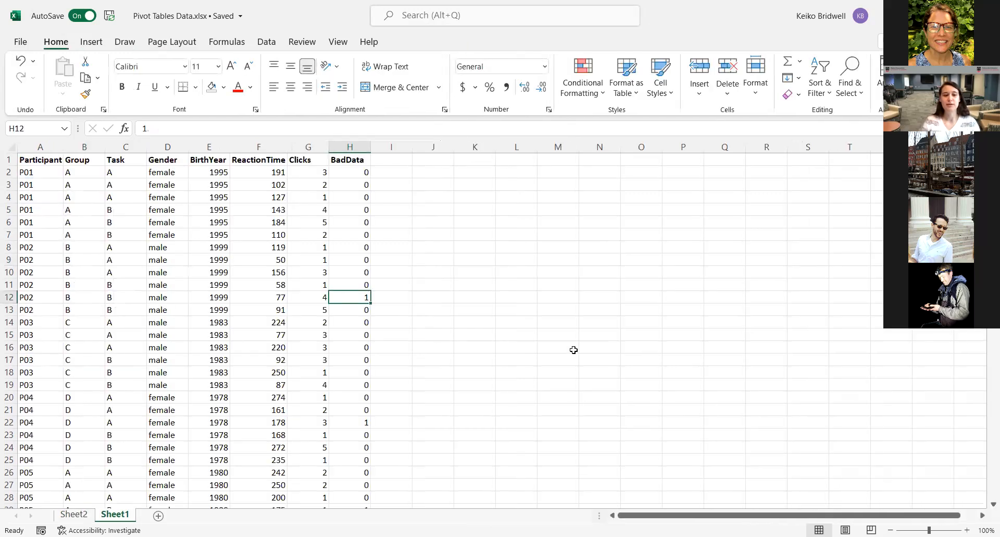
key(Down)
key(Down)
key(Down)
key(Down)
key(Down)
key(Down)
key(Down)
key(Down)
key(Down)
key(Down)
key(Down)
key(Down)
key(Down)
key(Down)
key(Down)
key(Down)
key(Down)
key(Down)
key(Down)
key(Down)
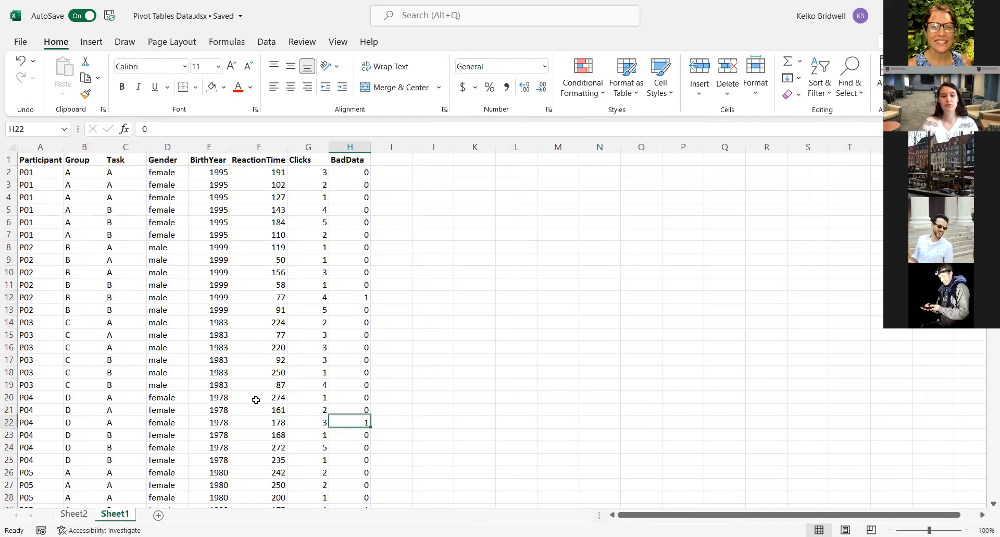
key(Down)
key(Down)
key(Down)
key(Down)
key(Down)
key(Down)
key(Down)
key(Down)
key(Down)
key(Down)
key(Down)
key(Down)
key(Down)
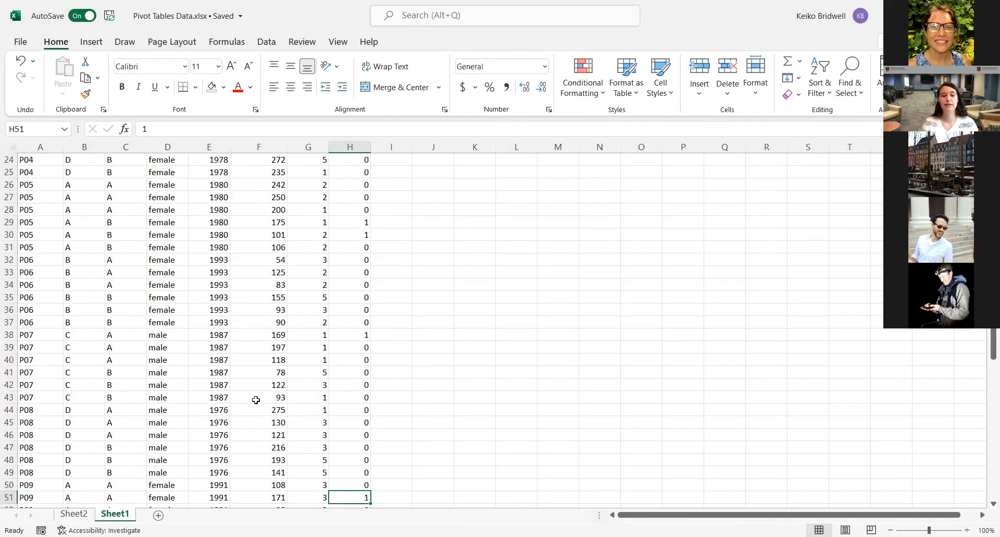
key(Down)
key(Down)
key(Down)
key(Down)
key(Down)
key(Down)
key(Down)
key(Down)
key(Down)
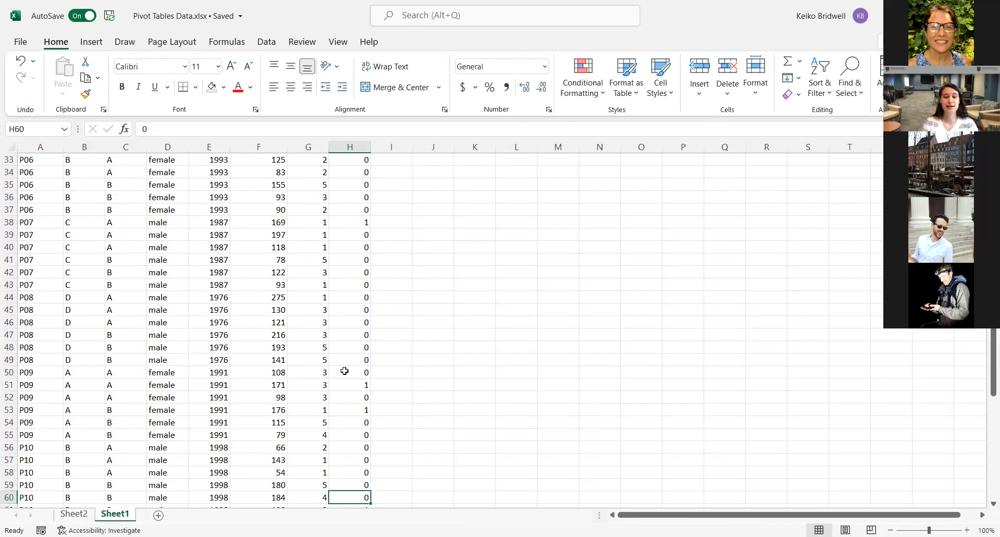
click(351, 373)
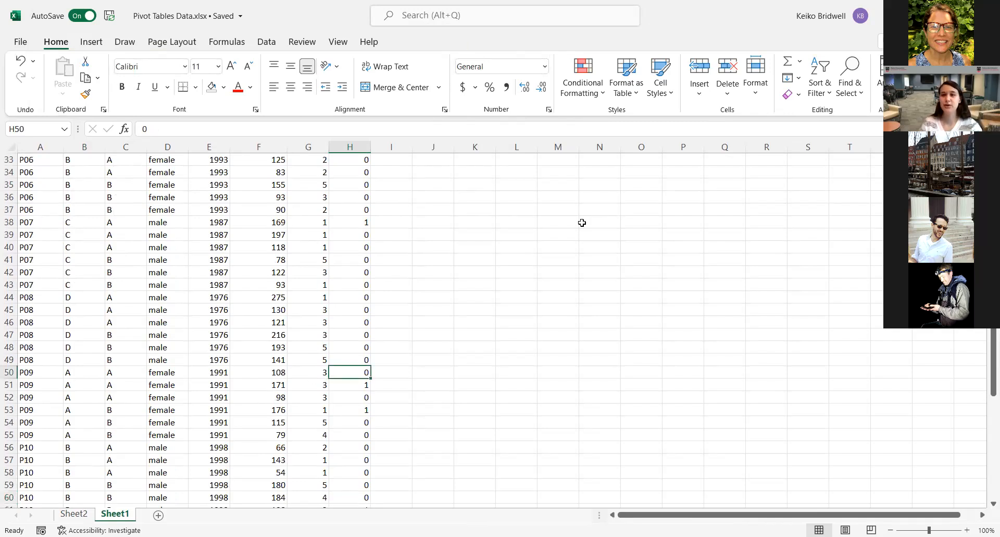
key(alt+Tab)
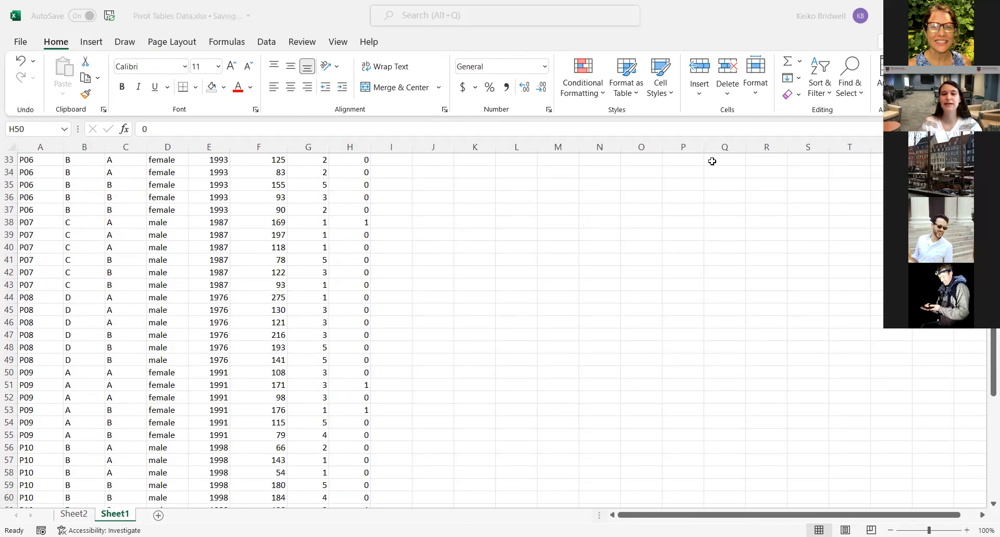
- Examine the Clicks column on Sheet1, going up from the P06 rows to row 15
click(315, 169)
key(Up)
key(Up)
key(Up)
key(Up)
key(Up)
key(Up)
key(Up)
key(Up)
key(Up)
key(Up)
key(Up)
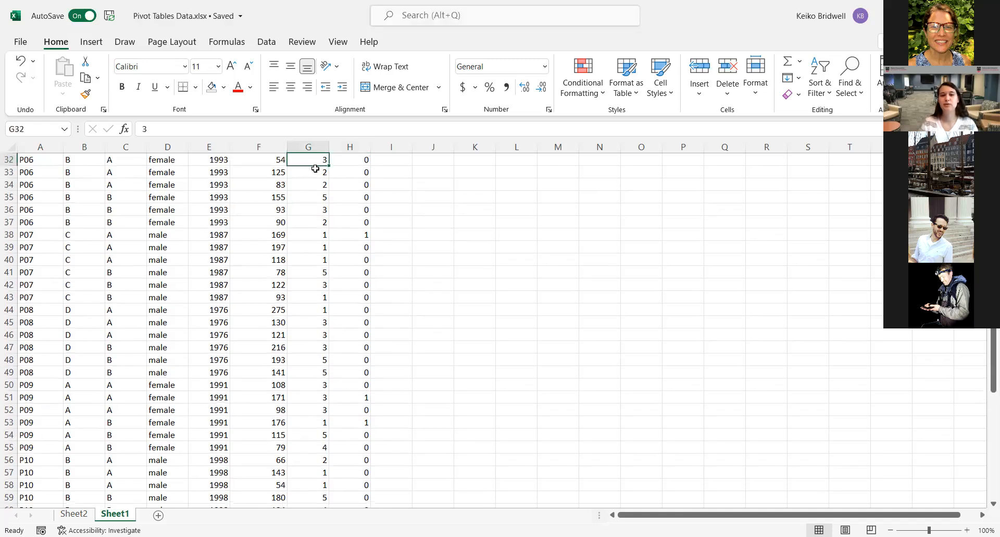
key(Up)
key(Up)
key(Up)
key(Up)
key(Up)
key(Up)
key(Up)
key(Up)
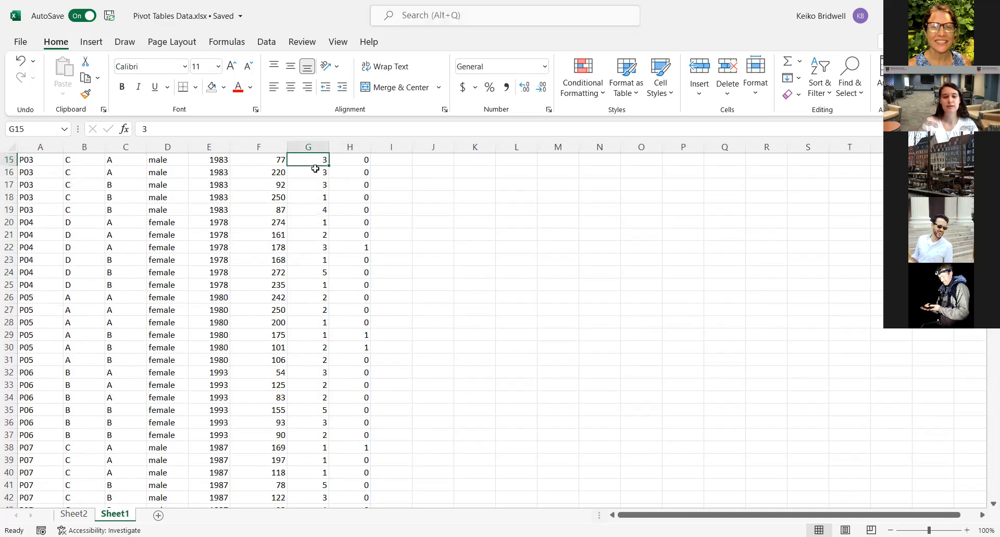
- Return to the PivotTable on Sheet2 and summarize the Clicks values by Count
key(ctrl+Page_Up)
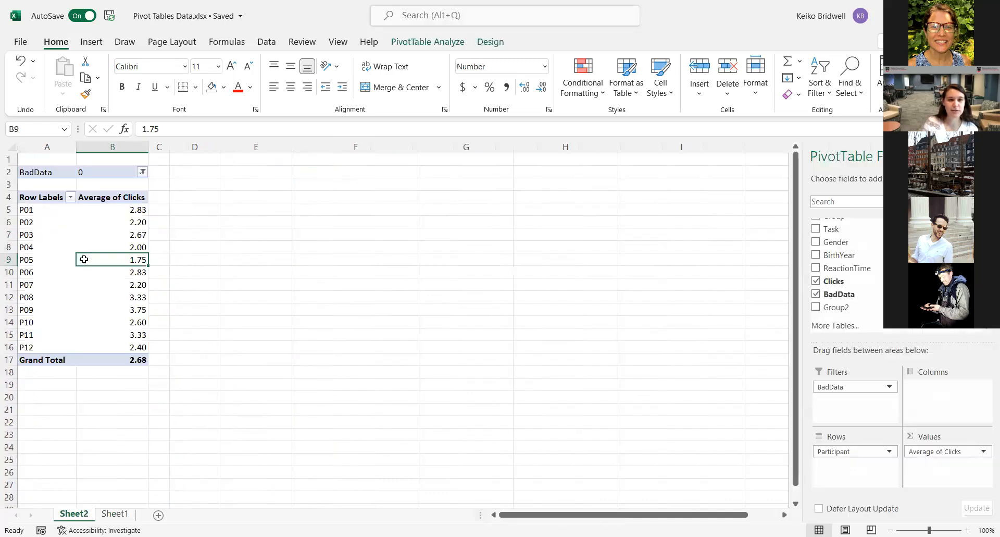
click(947, 455)
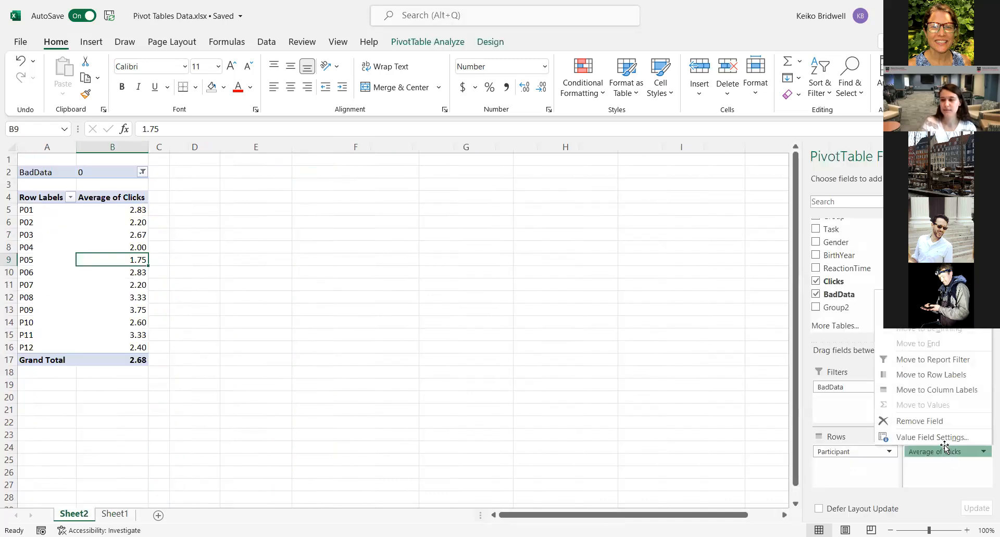
click(947, 442)
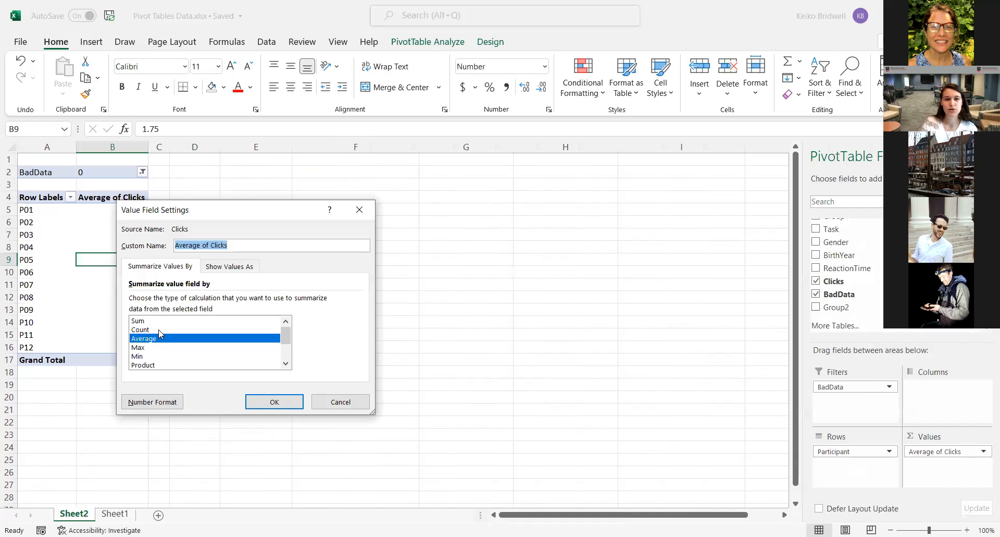
click(159, 330)
click(294, 406)
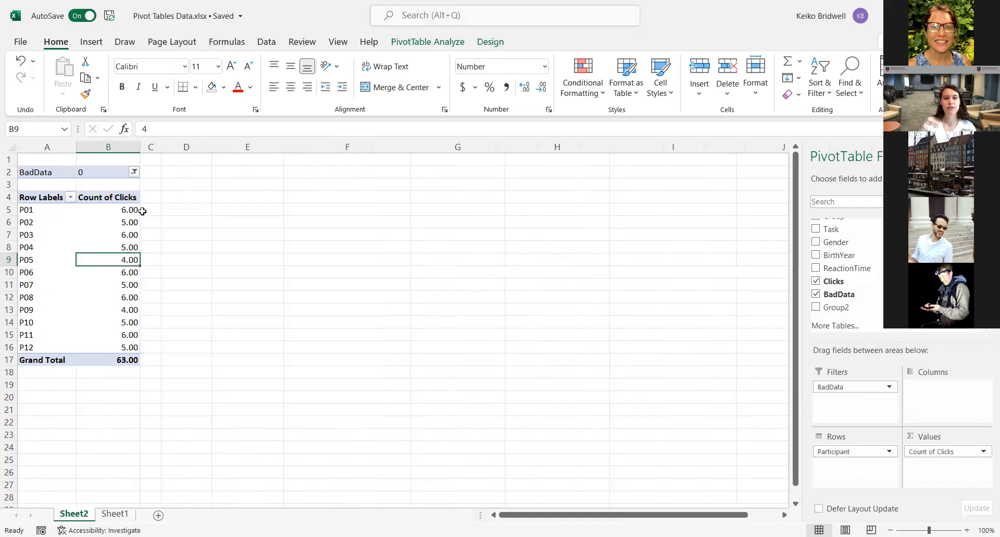
- Show the PivotTable's Clicks values, including the grand total, without decimal places
drag(130, 209, 127, 360)
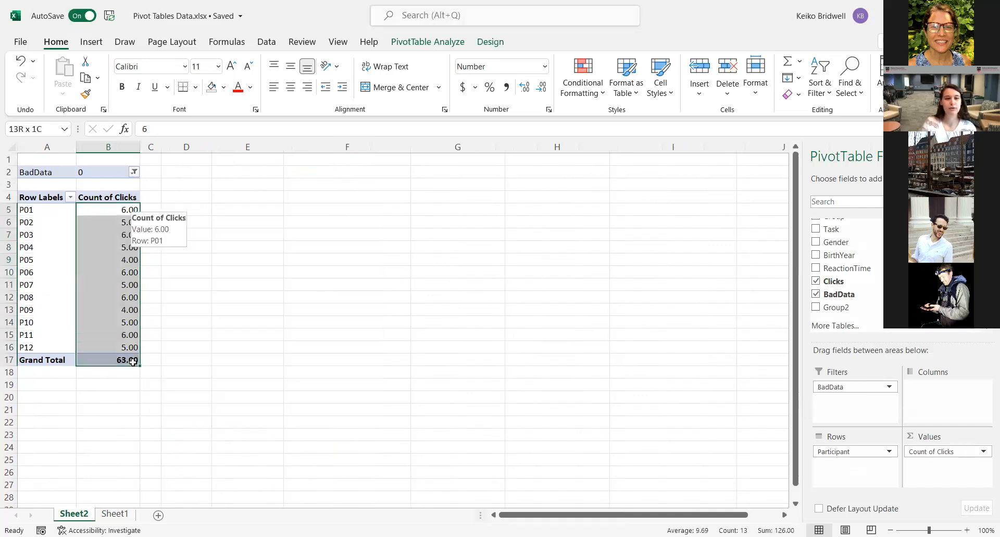
click(541, 89)
click(542, 88)
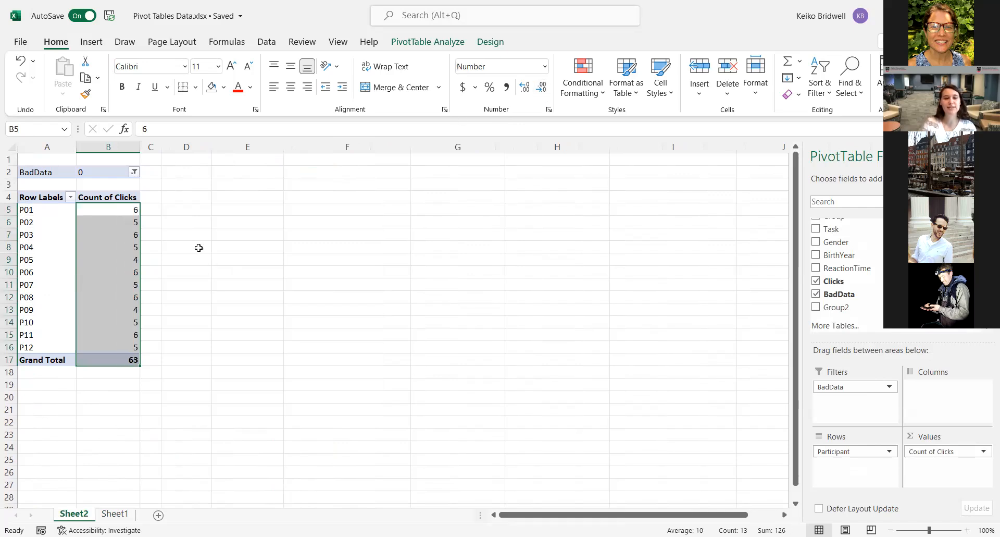
- Summarize the PivotTable's Clicks values by Sum
click(955, 449)
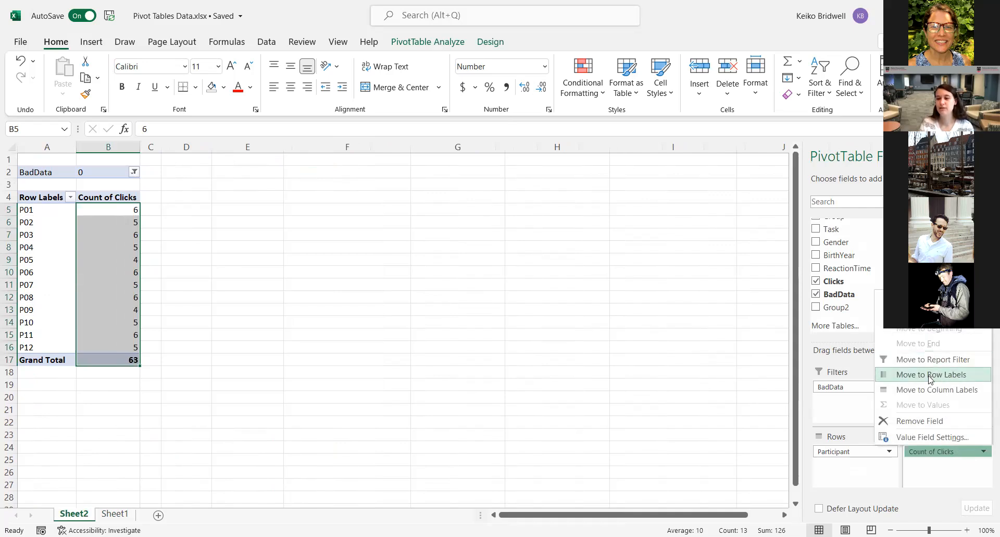
click(932, 438)
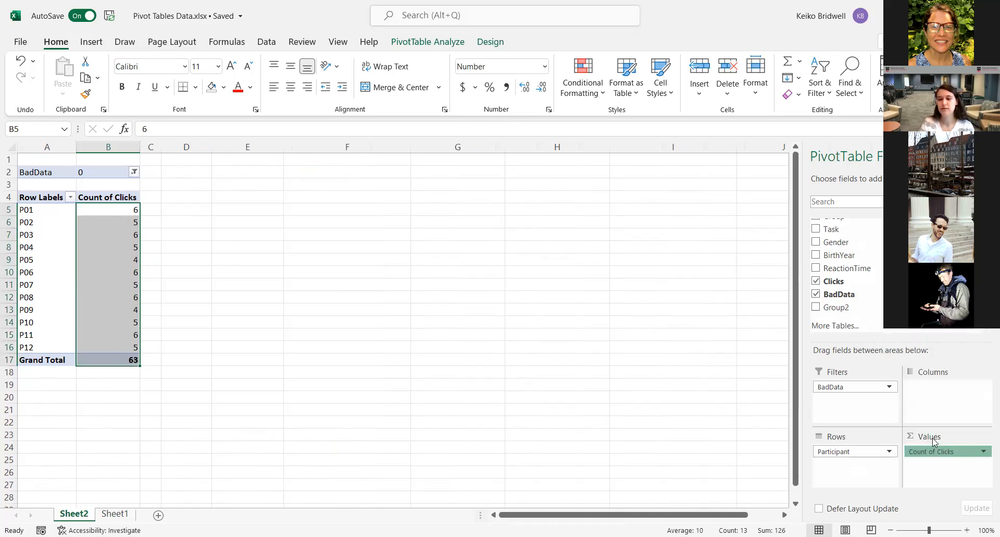
click(175, 320)
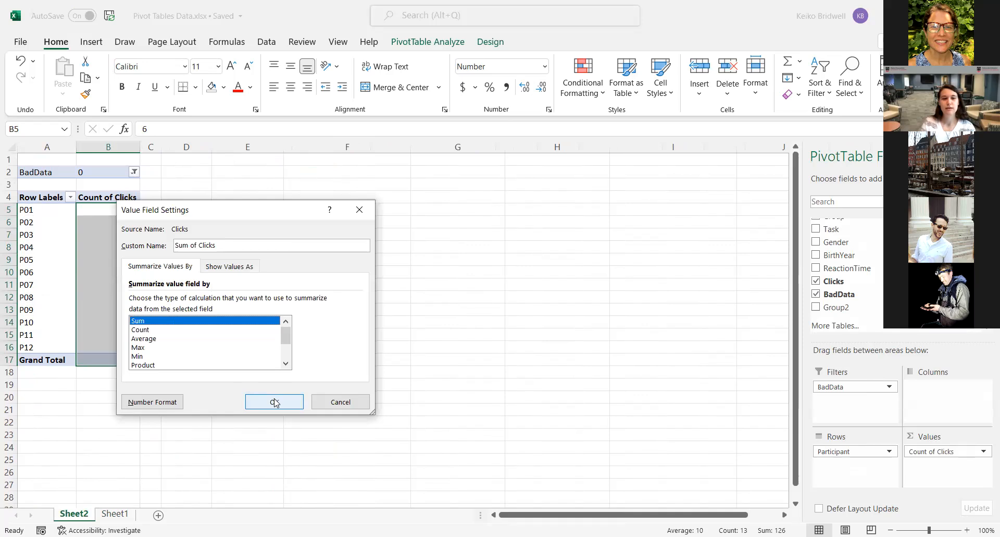
click(274, 402)
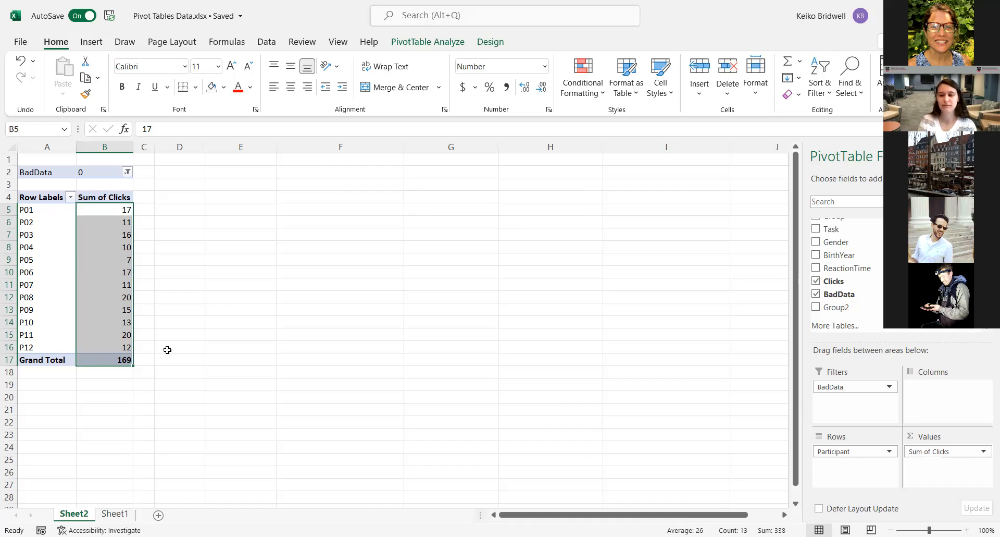
- Set the summary calculation of the Clicks values back to Average
click(941, 451)
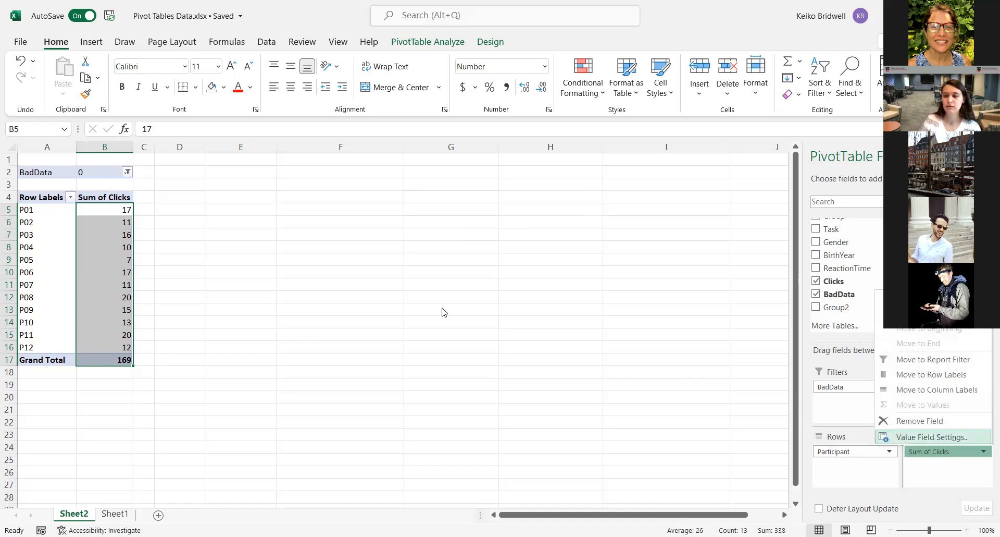
click(166, 339)
click(287, 407)
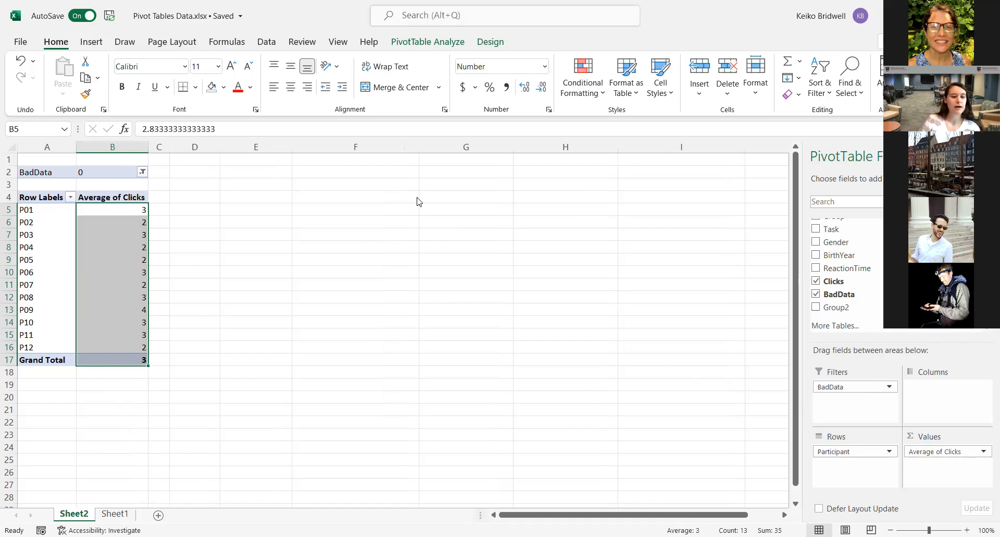
- Flag the remaining P09 rows on Sheet1 as bad data by entering 1 in H50, H52, H54 and H55
key(alt+Tab)
click(112, 514)
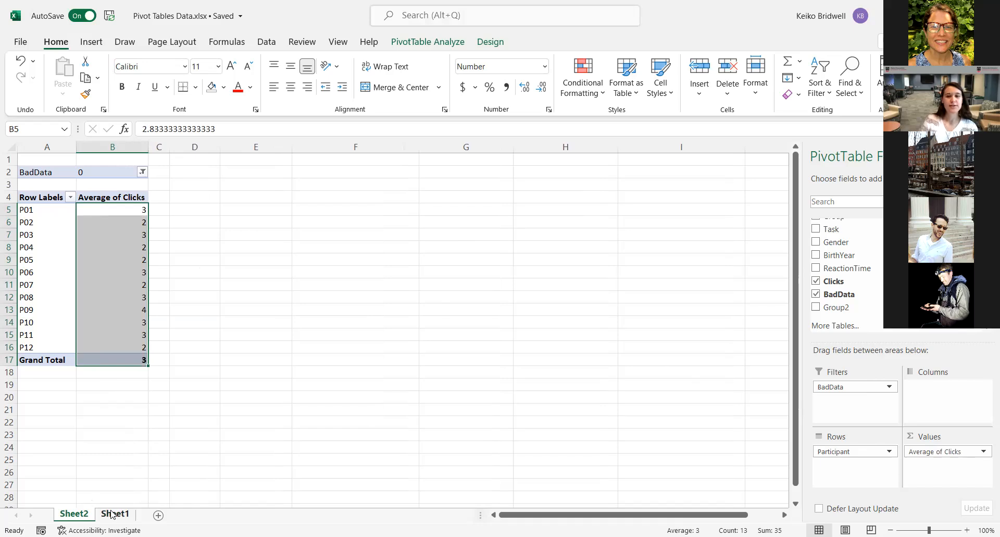
click(112, 515)
click(326, 411)
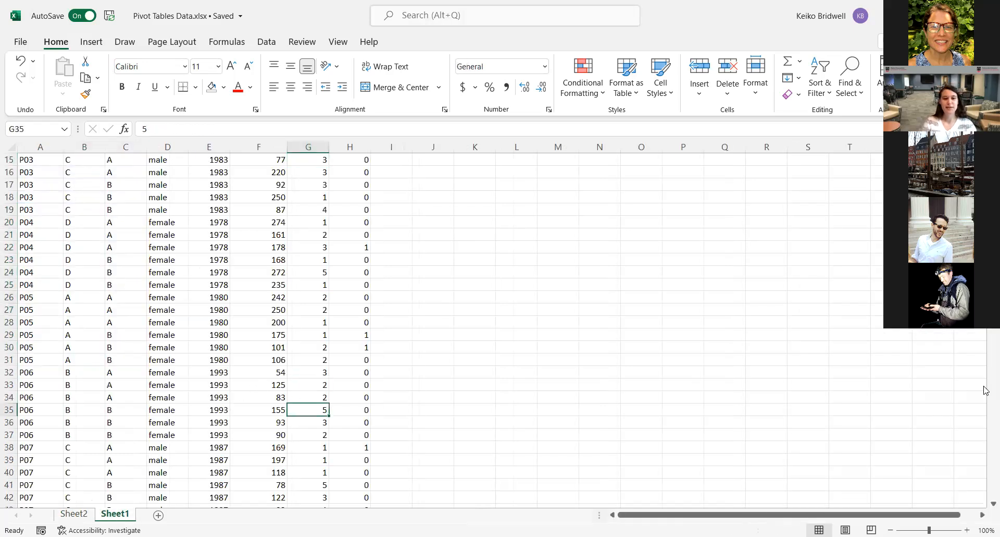
scroll(985, 409, down, 9)
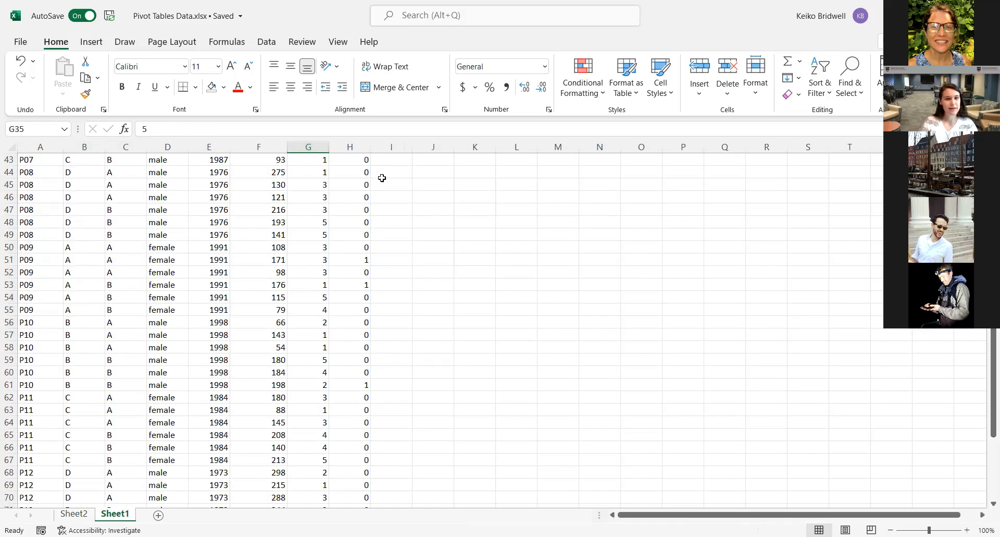
click(365, 238)
click(366, 242)
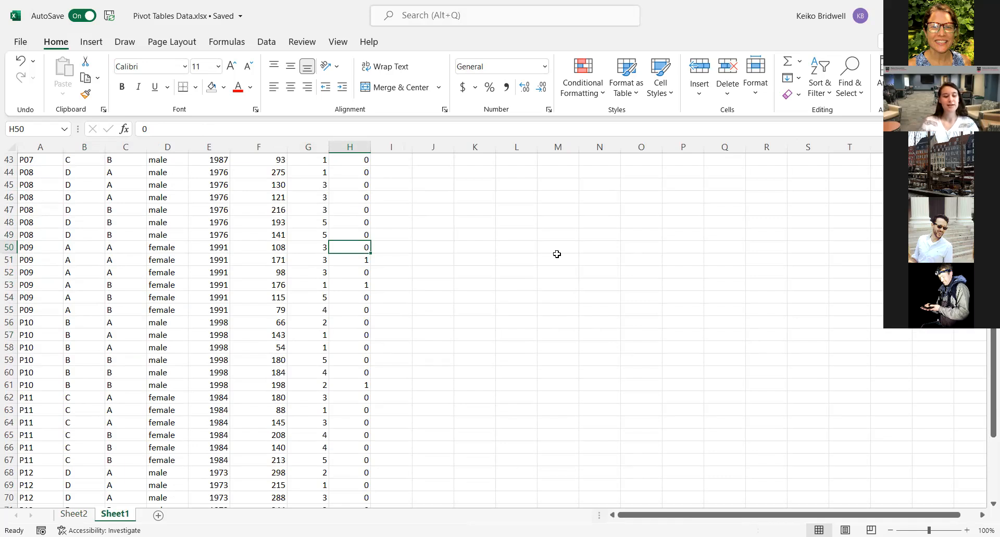
text(1)
key(Return)
key(Return)
text(1)
key(Return)
key(Return)
text(1)
key(Return)
text(1)
key(Return)
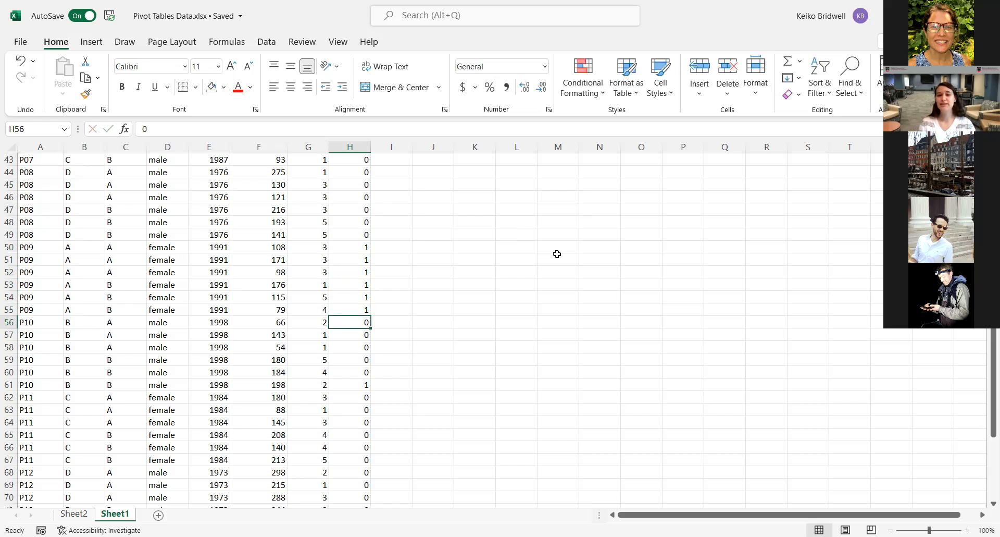
- Delete the empty rows 74 to 79 on Sheet1 between the P12 and P13 data
drag(986, 350, 985, 439)
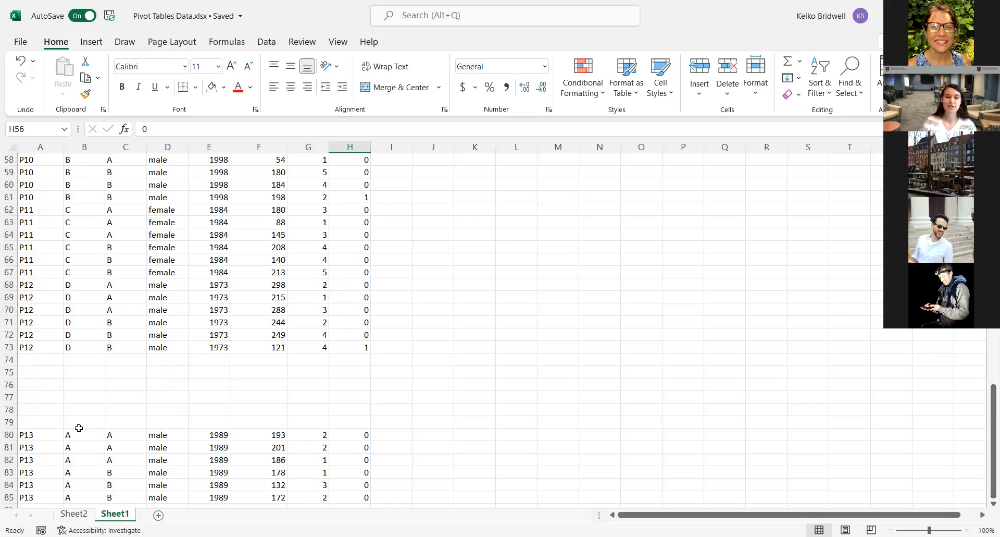
drag(8, 359, 5, 427)
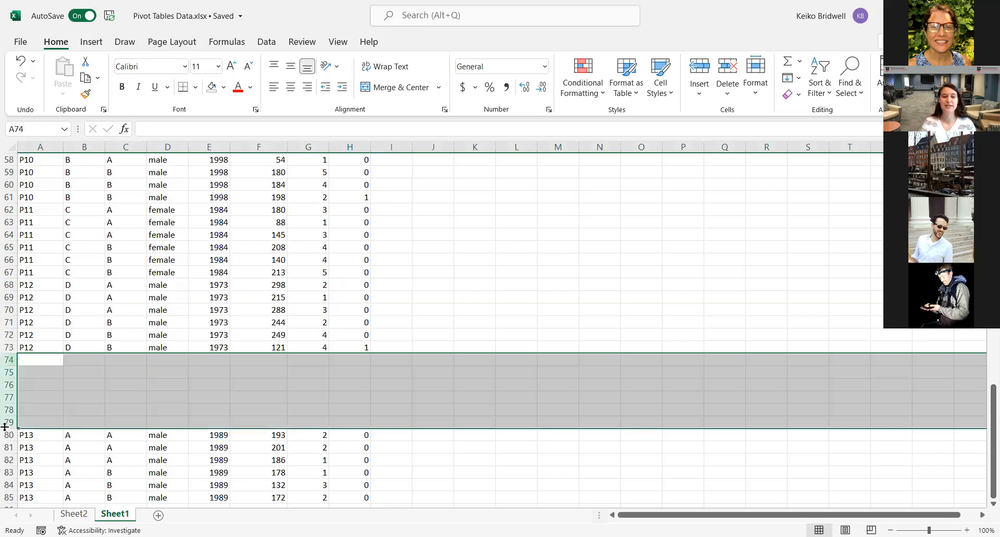
right_click(5, 427)
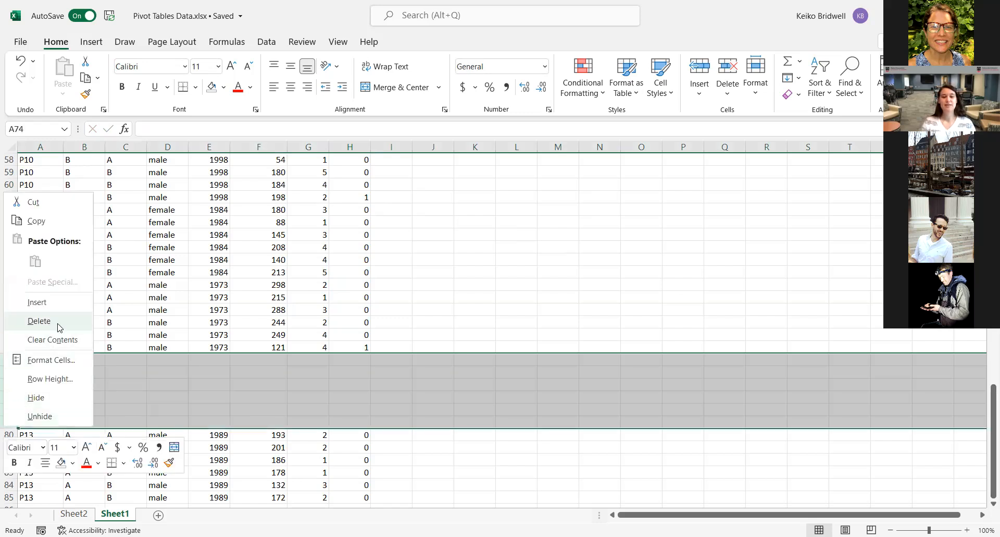
click(39, 320)
click(111, 336)
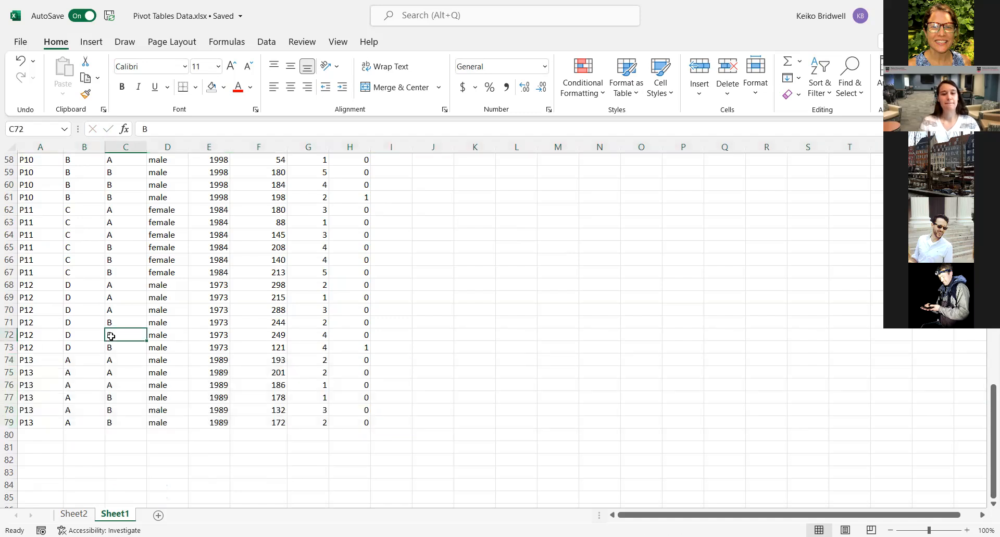
- Refresh the PivotTable on Sheet2 with the changed source data
click(74, 514)
click(50, 264)
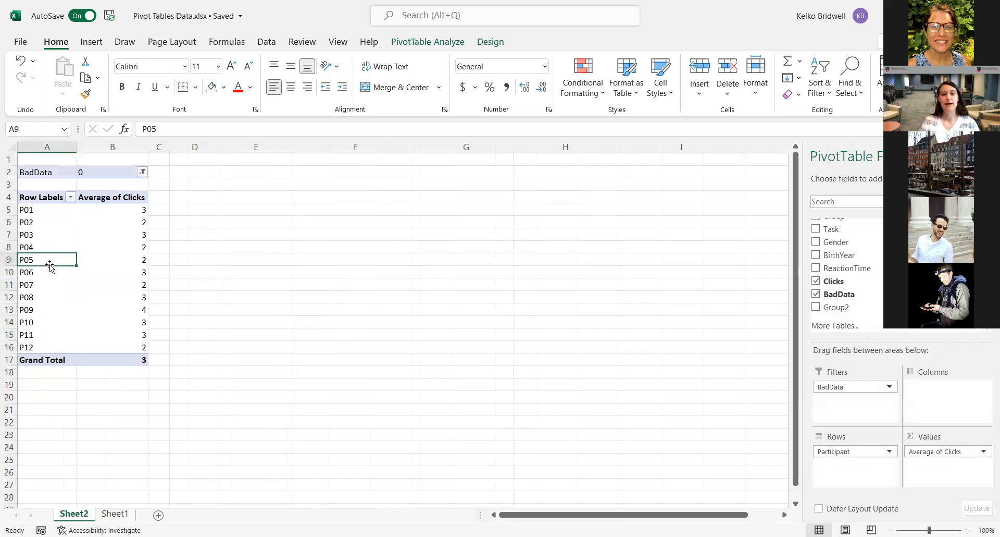
click(406, 46)
click(461, 74)
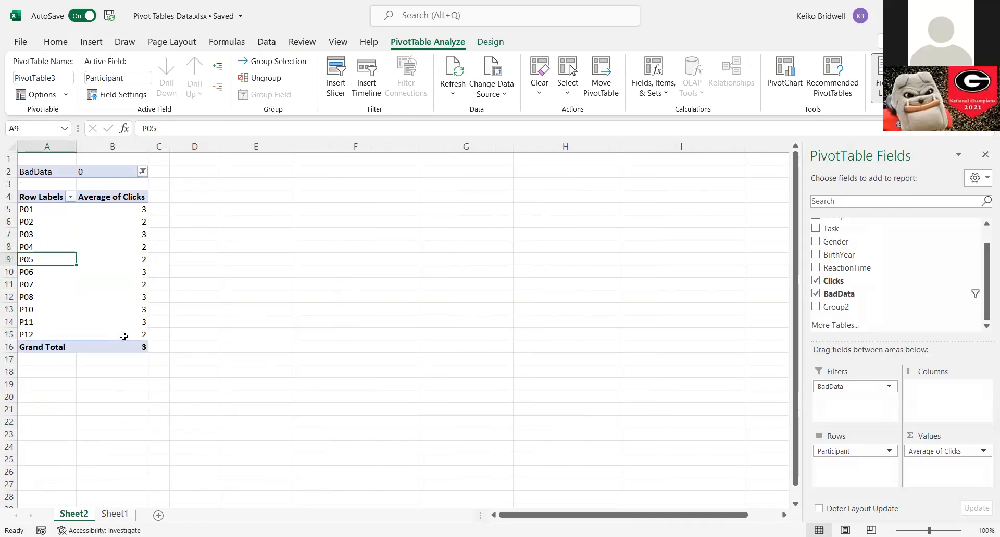
- Check where the source data ends on Sheet1, and change the PivotTable's data source to Sheet1!$A$1:$H$79 to include the P13 rows
click(115, 514)
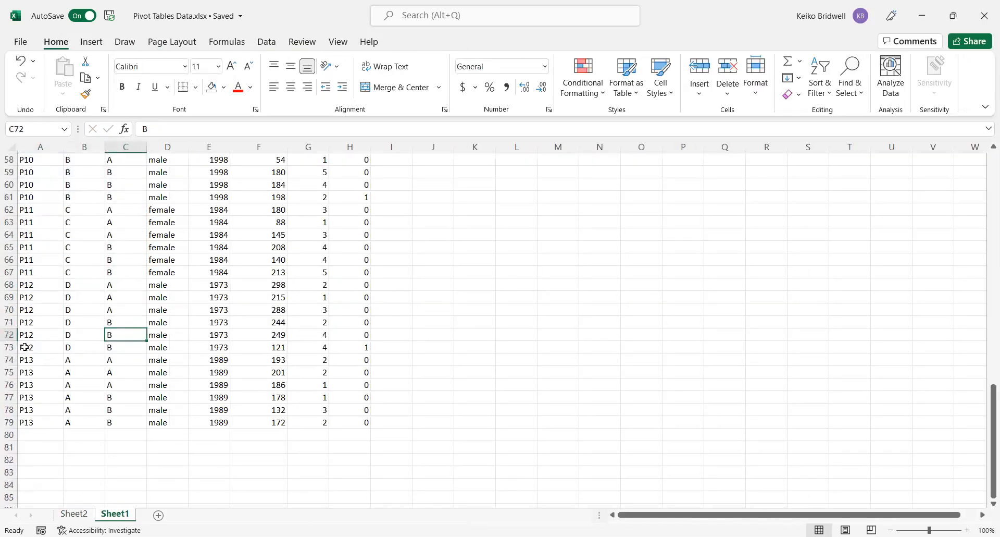
drag(24, 347, 367, 348)
click(74, 513)
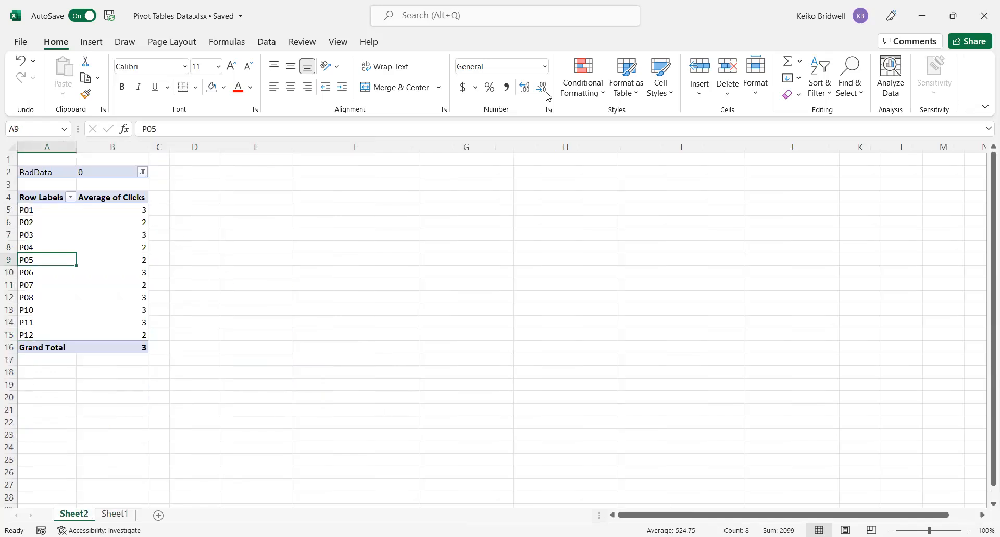
click(403, 52)
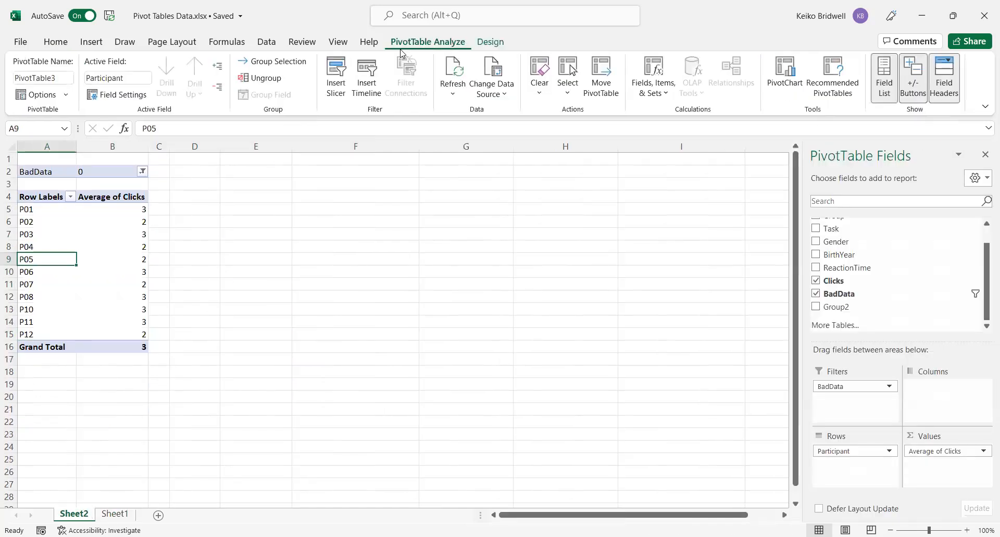
click(504, 76)
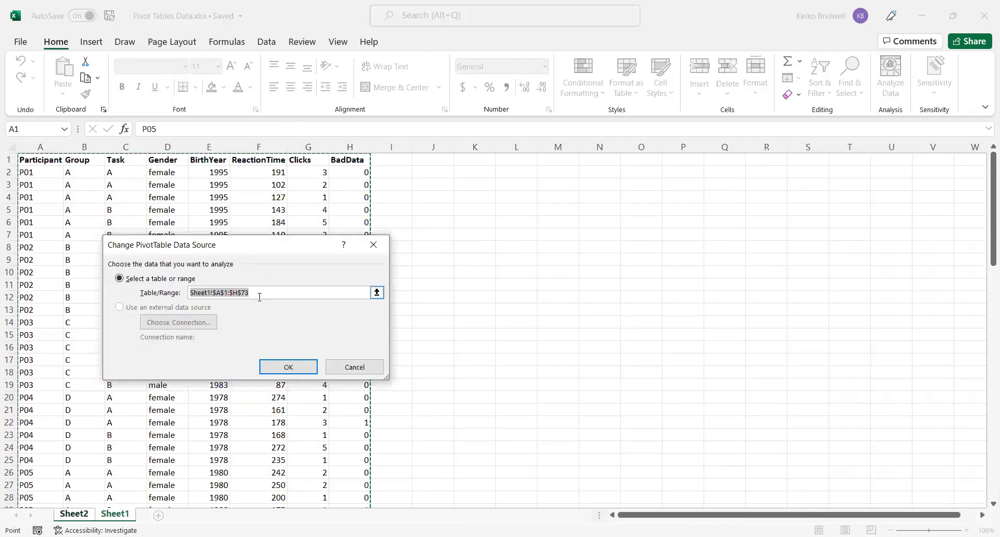
click(260, 295)
key(BackSpace)
key(BackSpace)
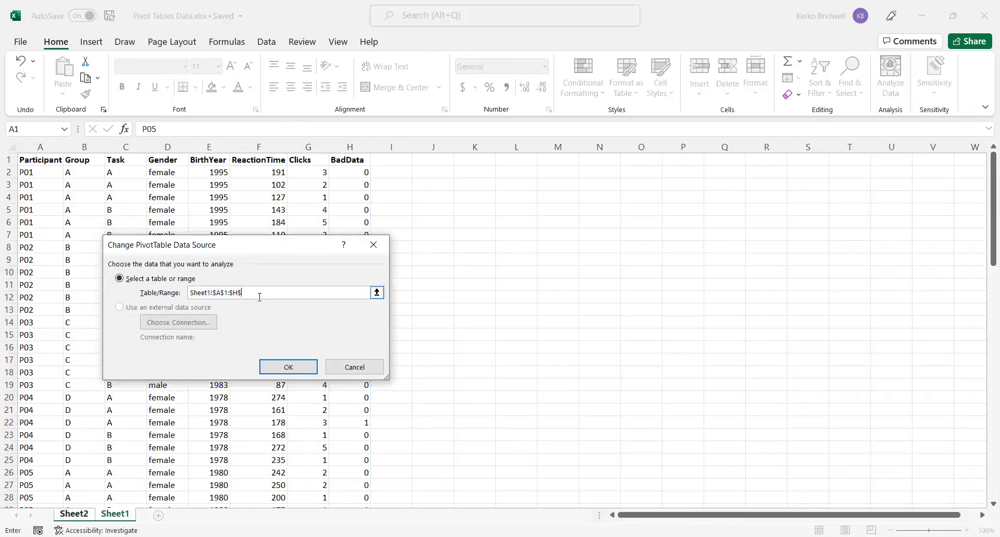
drag(985, 172, 984, 410)
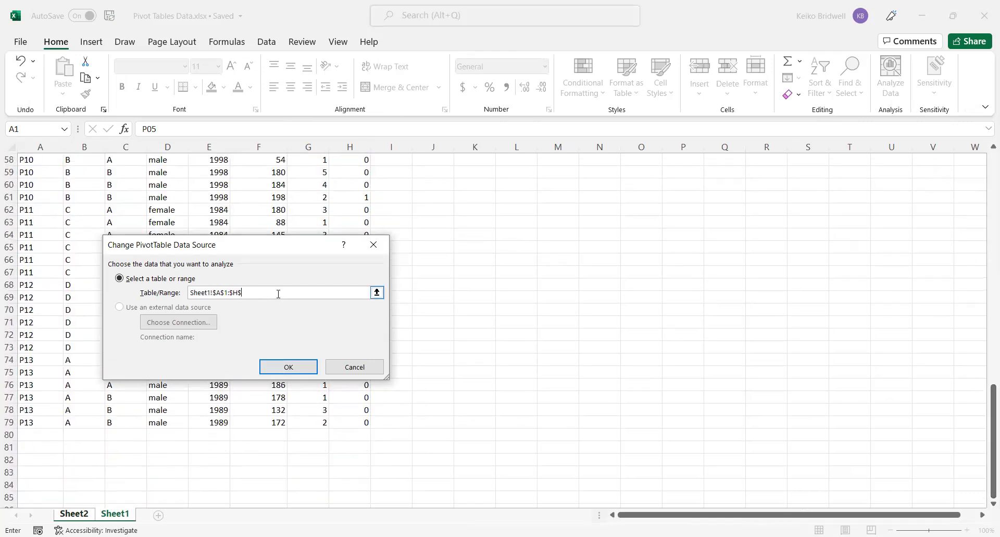
text(79)
click(295, 368)
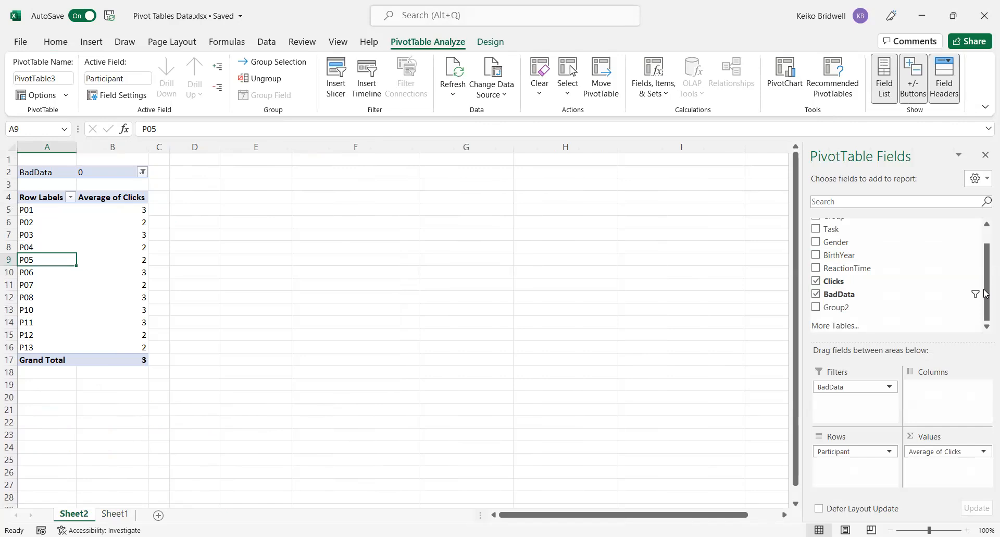
- Add the Task field to the PivotTable's columns and show all the average click values with one decimal place
scroll(986, 293, up, 2)
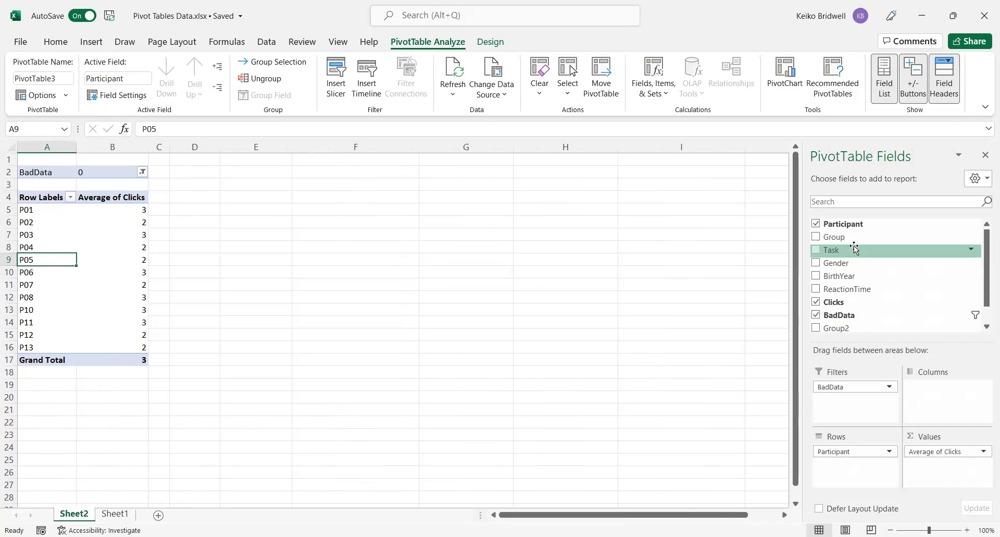
drag(855, 247, 940, 400)
drag(143, 224, 204, 371)
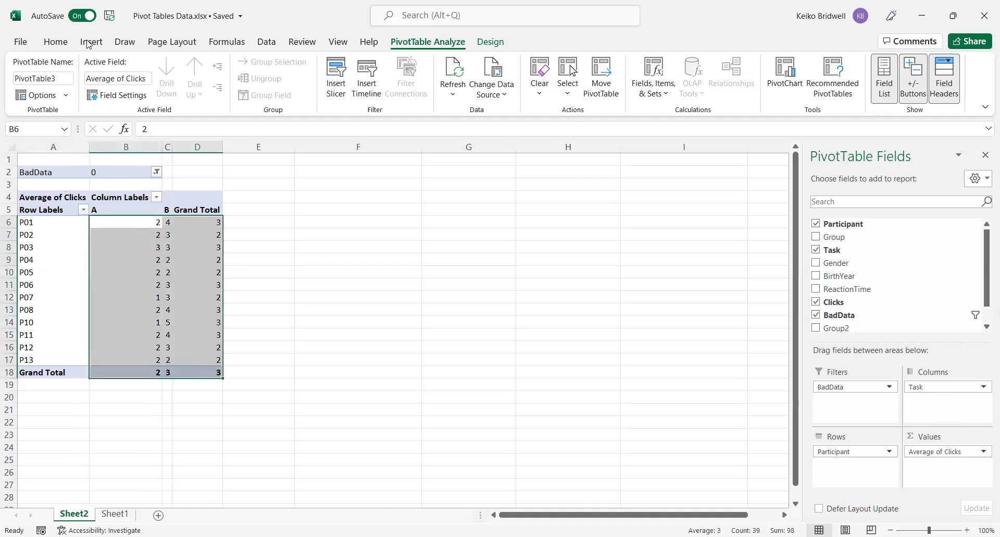
click(56, 43)
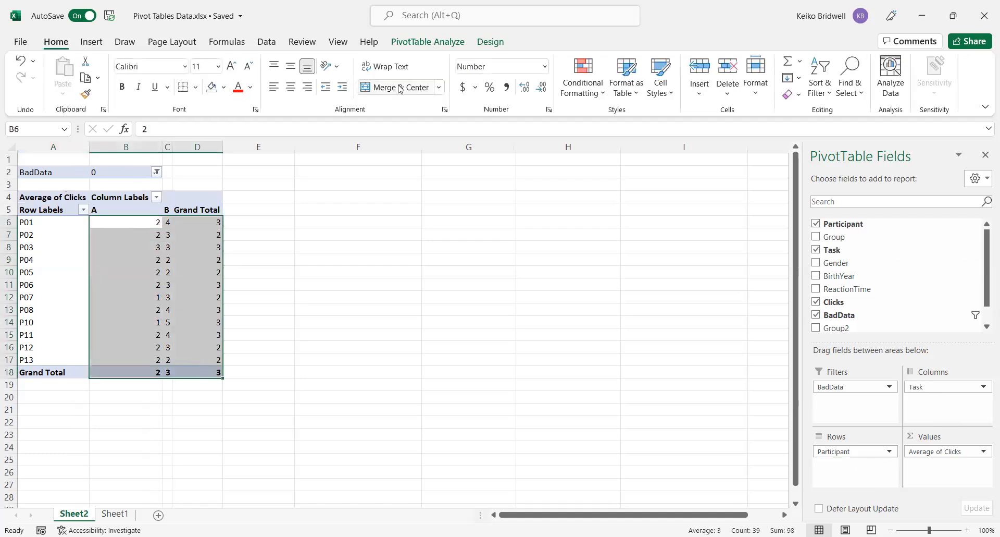
click(529, 89)
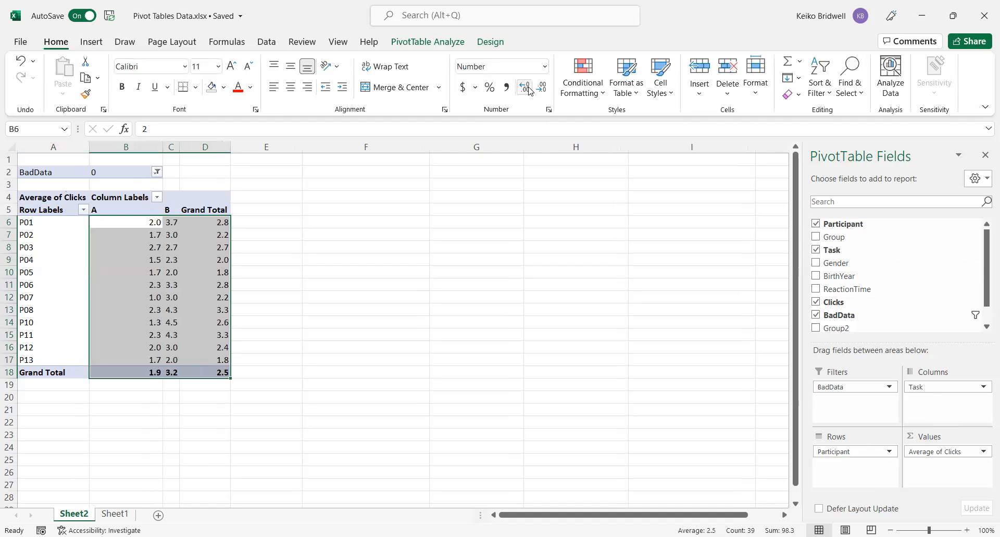
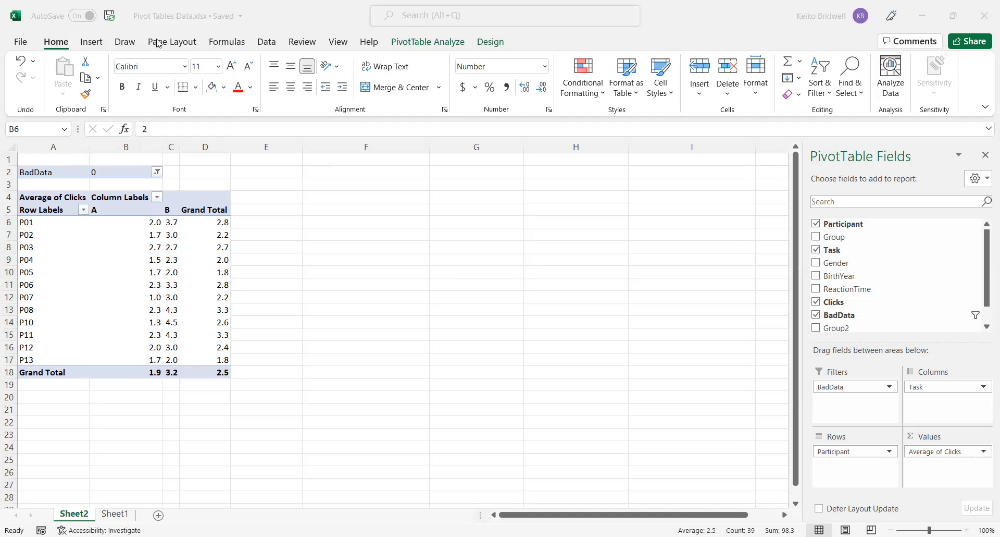
click(403, 45)
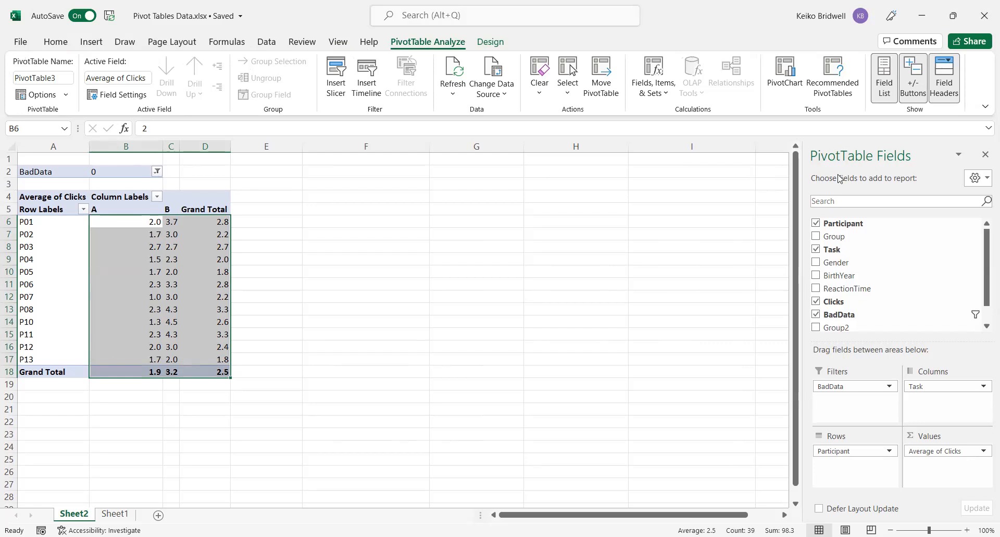
click(159, 231)
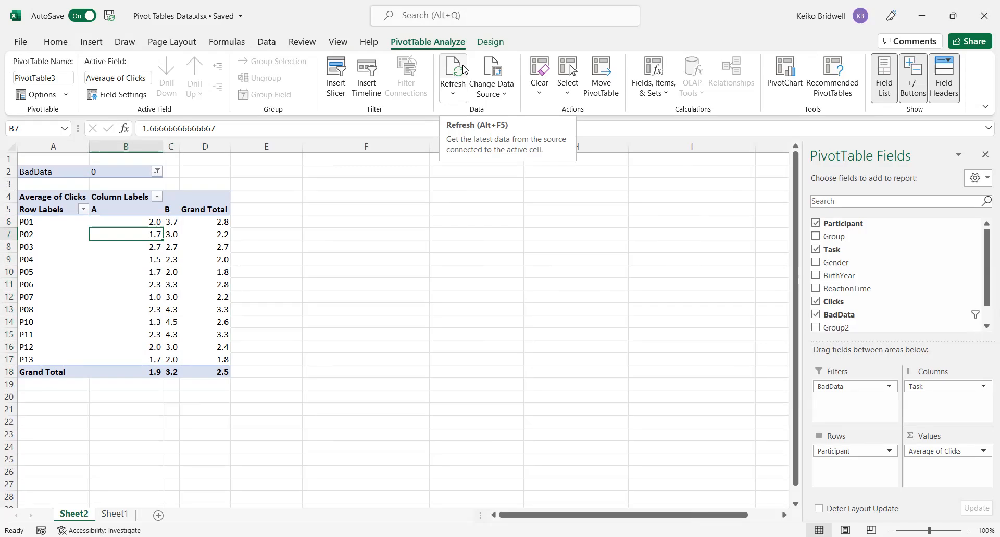
click(498, 70)
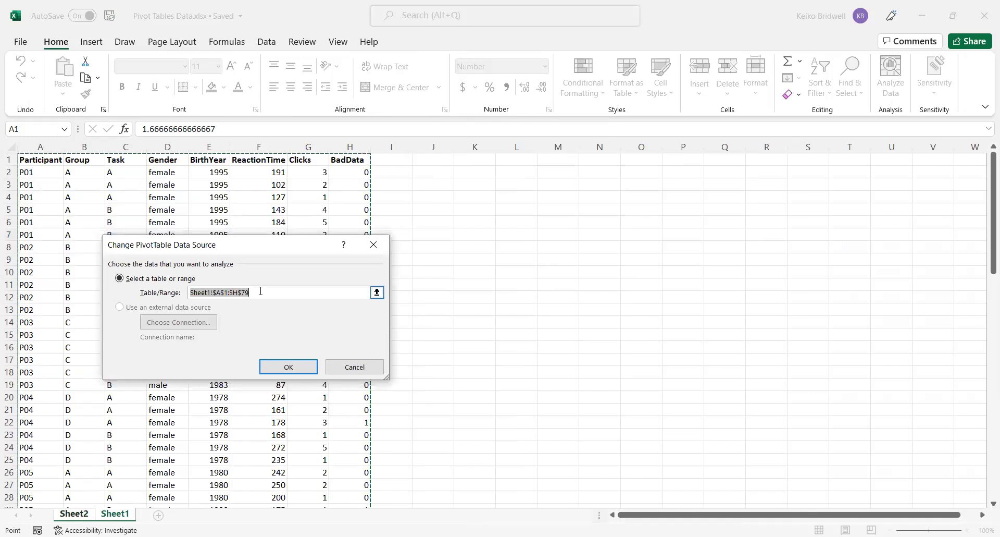
click(31, 162)
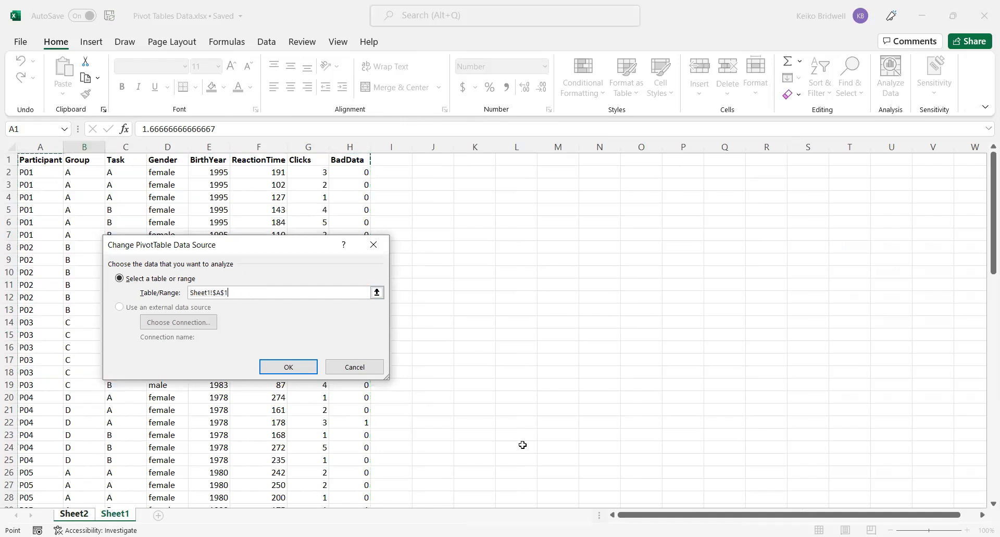
drag(281, 506, 346, 498)
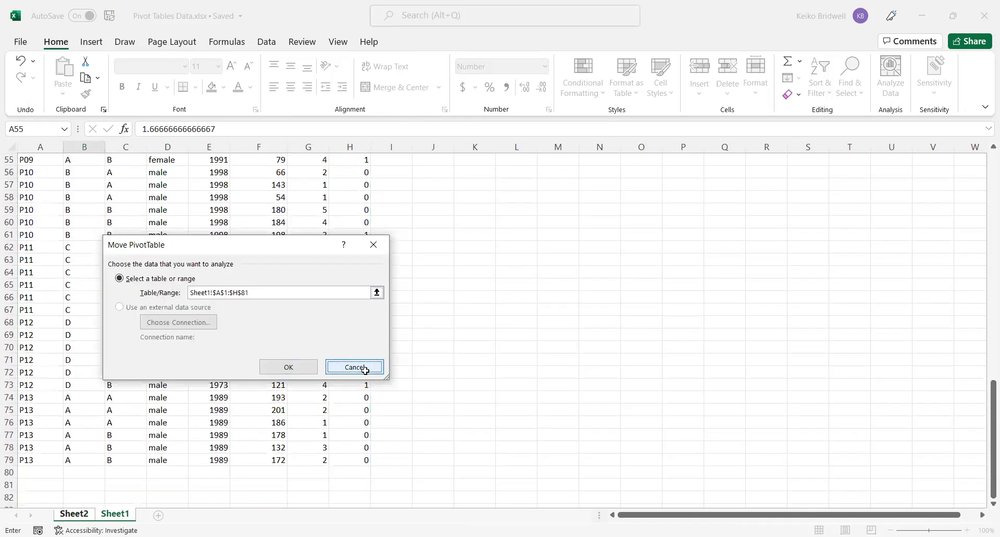
click(367, 374)
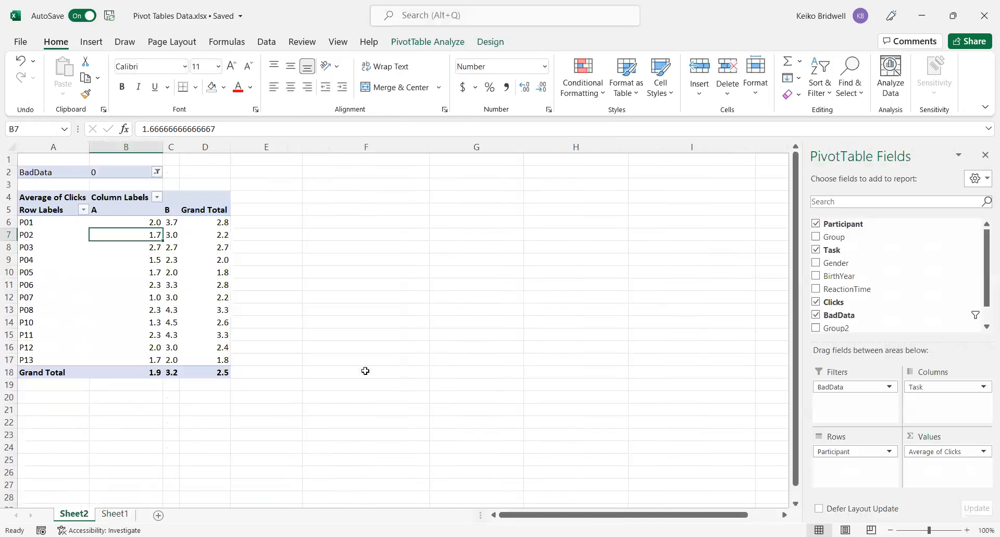
- Insert a clustered column PivotChart of the average clicks per participant and task on Sheet2
click(410, 42)
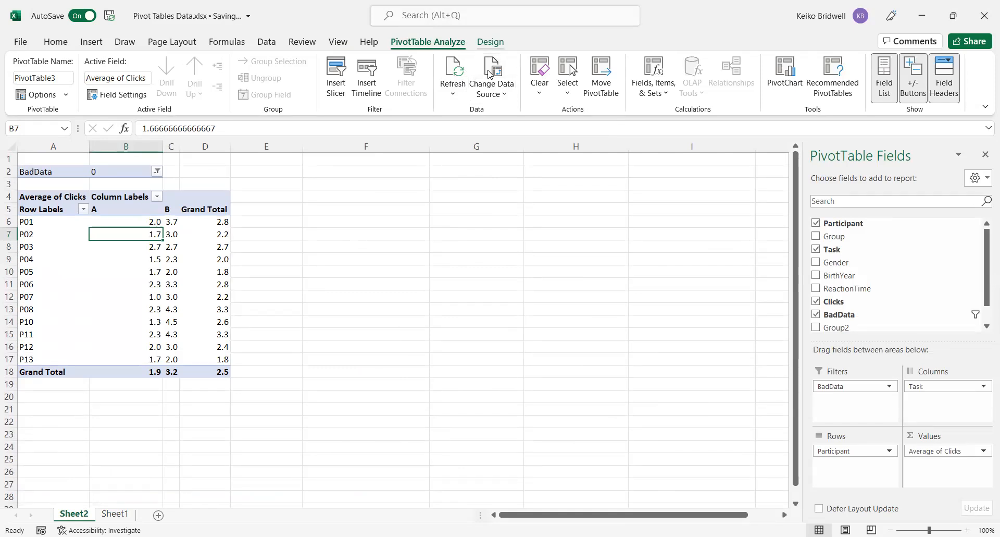
scroll(490, 75, down, 1)
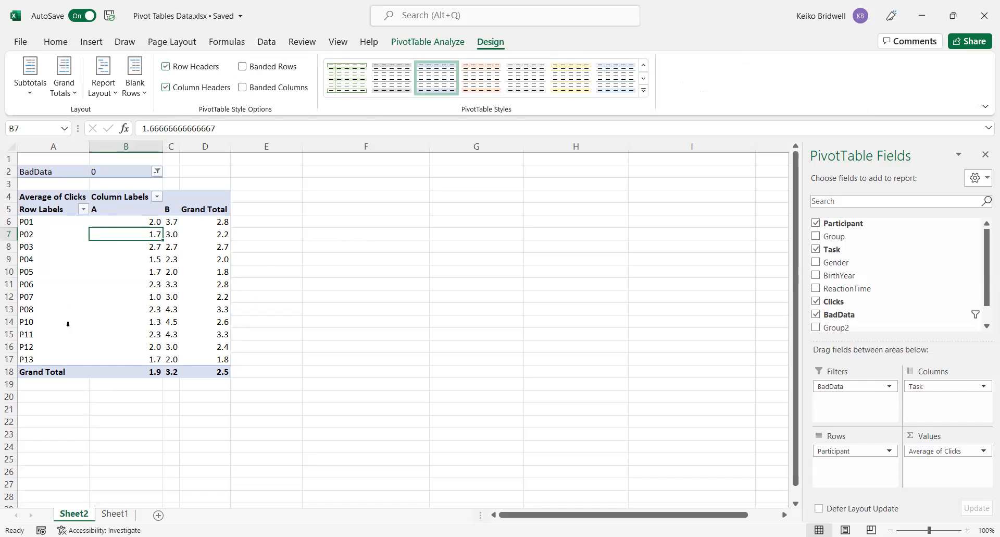
click(410, 42)
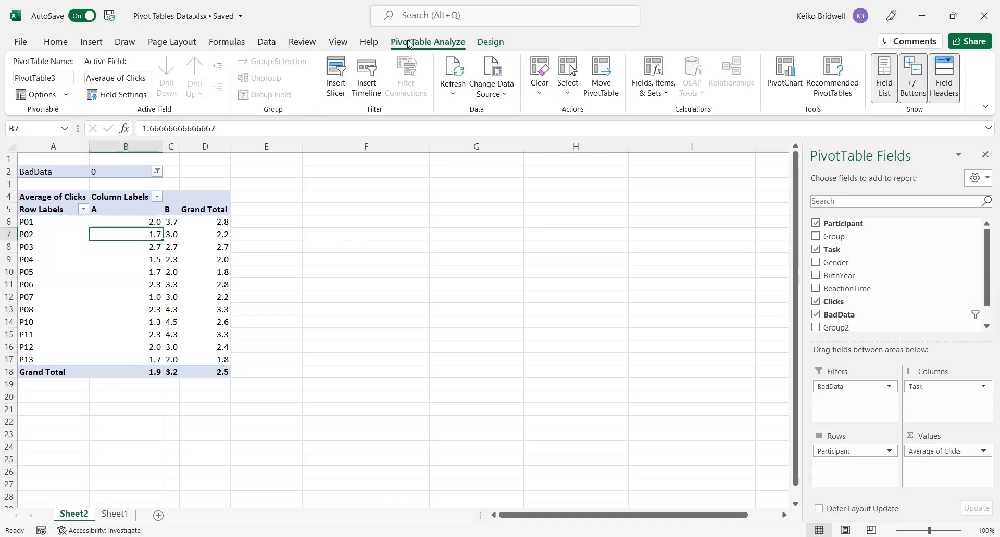
key(alt+Tab)
click(783, 72)
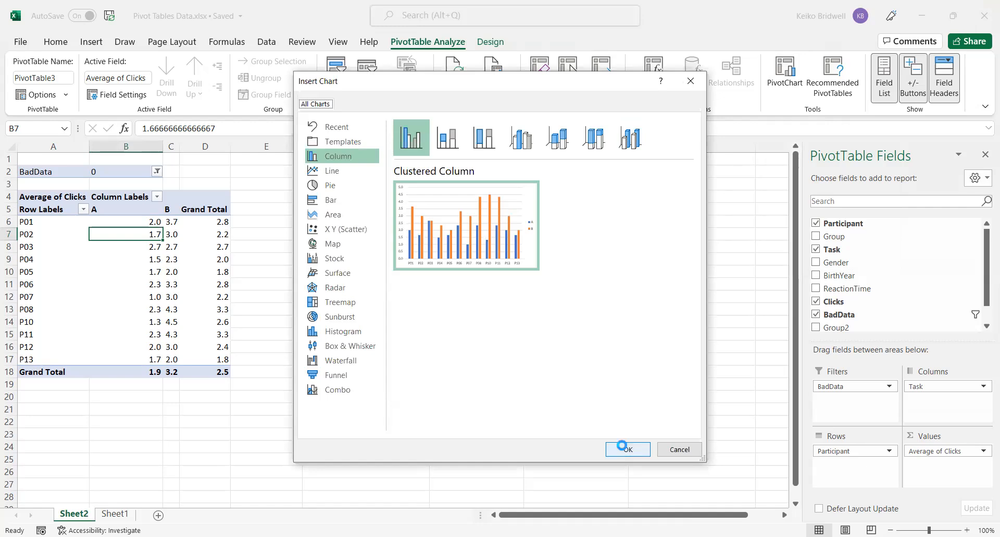
double_click(471, 264)
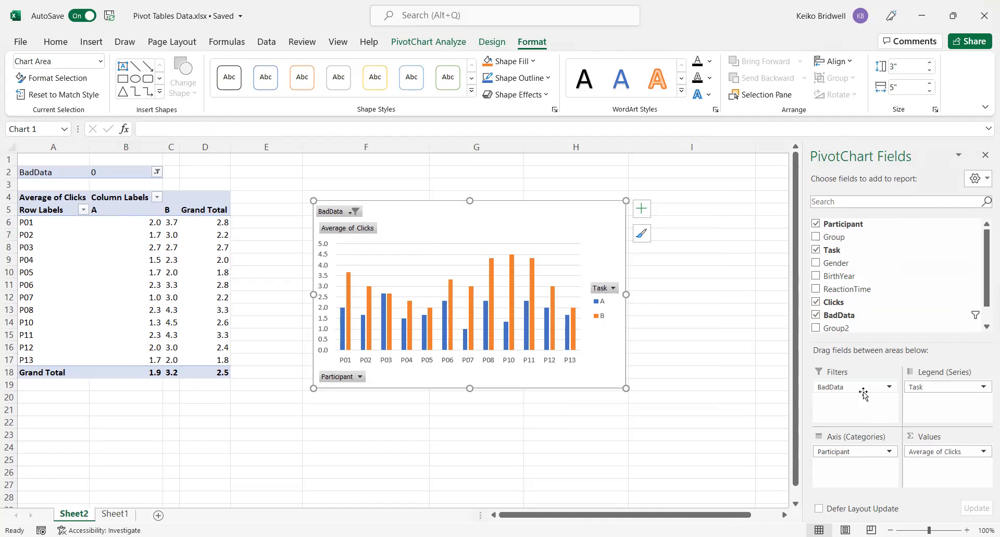
- Replace Participant with Group on the PivotChart's category axis, and try swapping Group and Task between the axis and the legend
drag(850, 452, 753, 446)
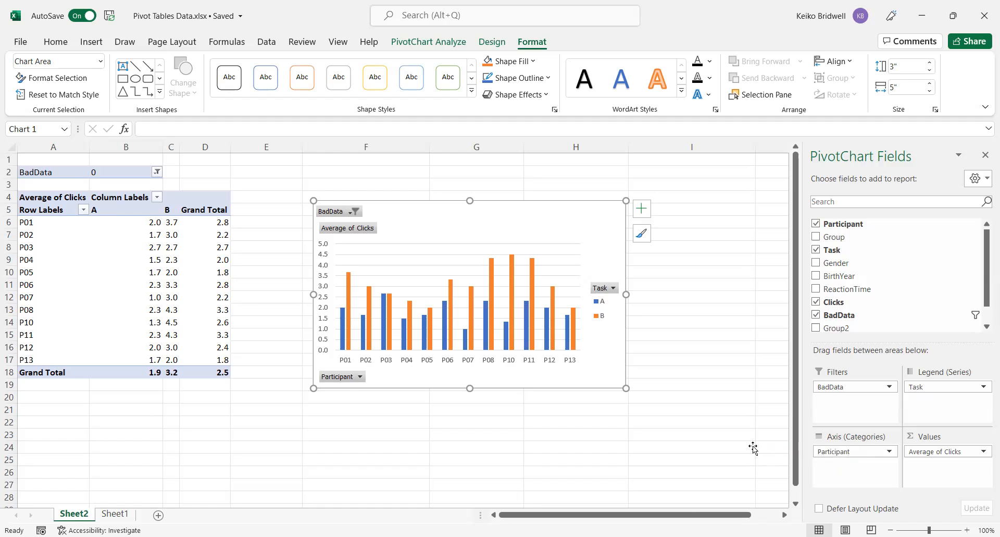
scroll(886, 276, down, 1)
drag(835, 226, 833, 449)
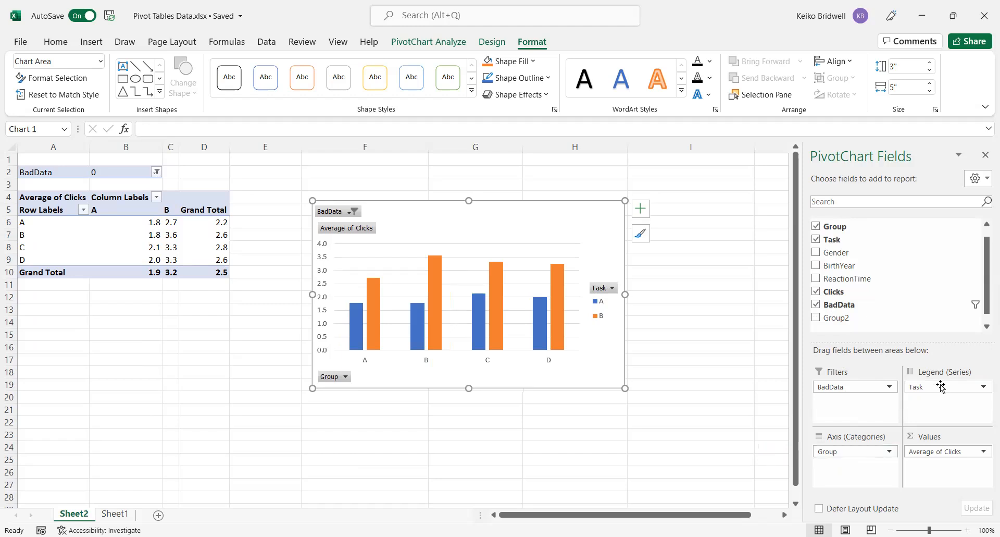
mouse_move(942, 386)
mouse_down()
mouse_move(855, 483)
mouse_move(934, 397)
mouse_up()
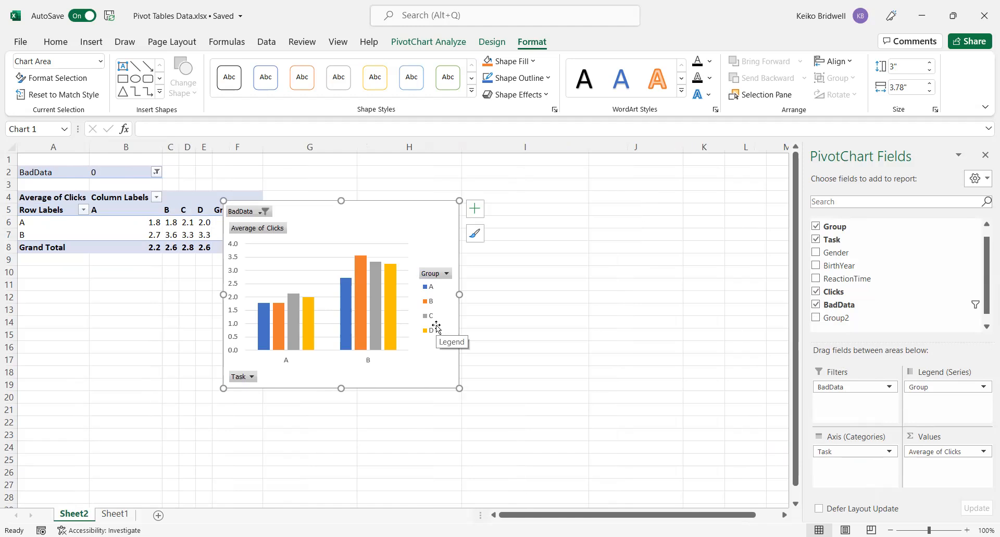
mouse_move(949, 387)
mouse_down()
mouse_move(870, 478)
mouse_move(853, 462)
mouse_move(960, 385)
mouse_up()
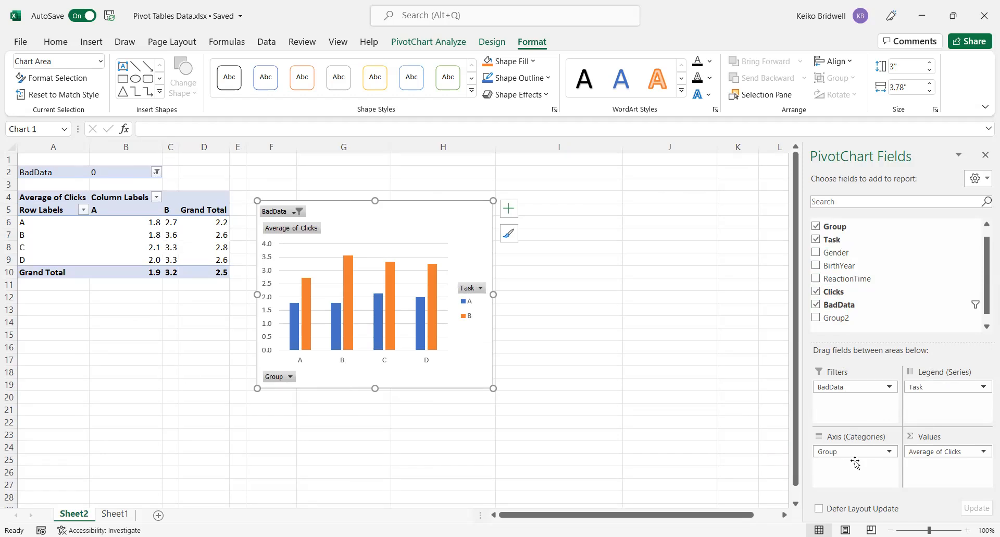
- Replace Group with Gender on the PivotChart's category axis and shift the chart slightly up and away from the PivotTable
drag(869, 452, 748, 450)
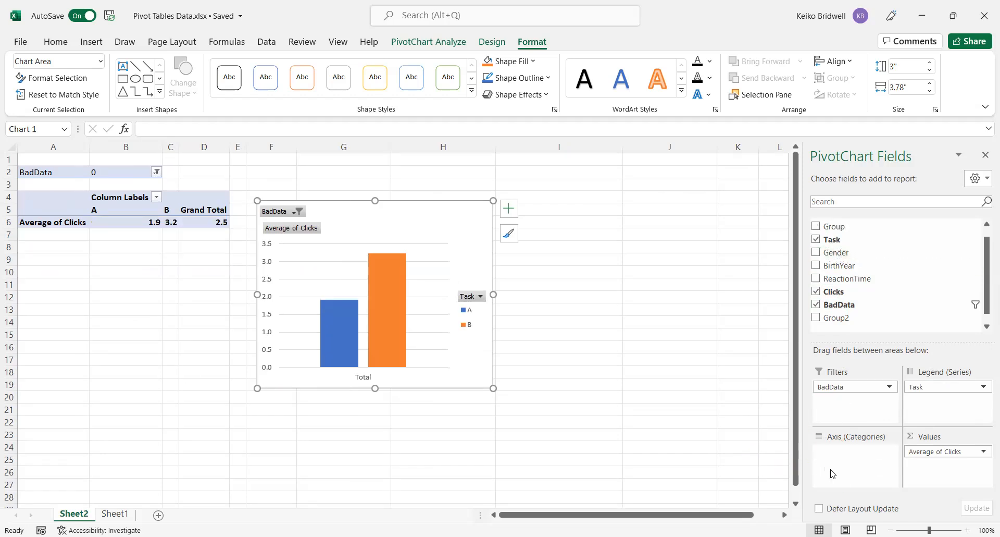
drag(836, 253, 832, 474)
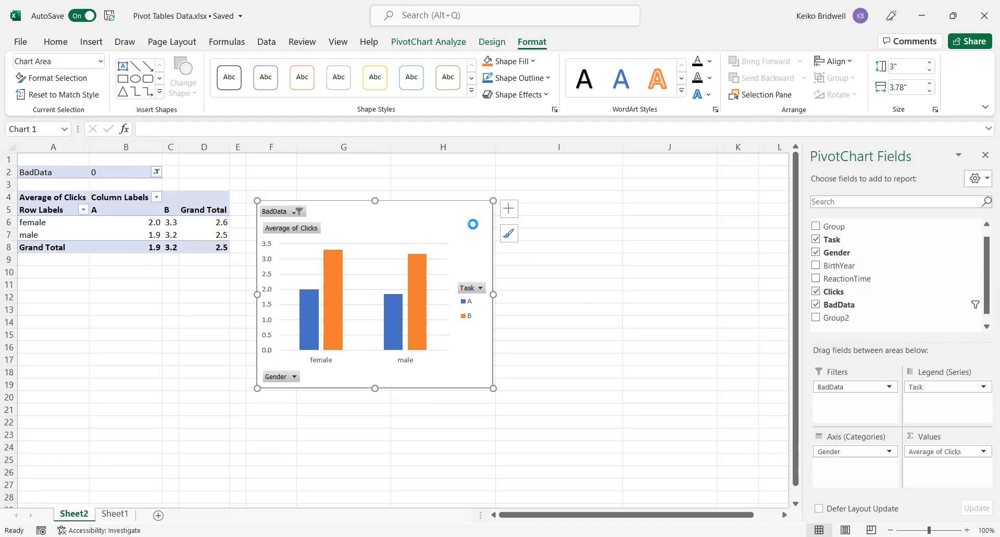
drag(459, 239, 476, 220)
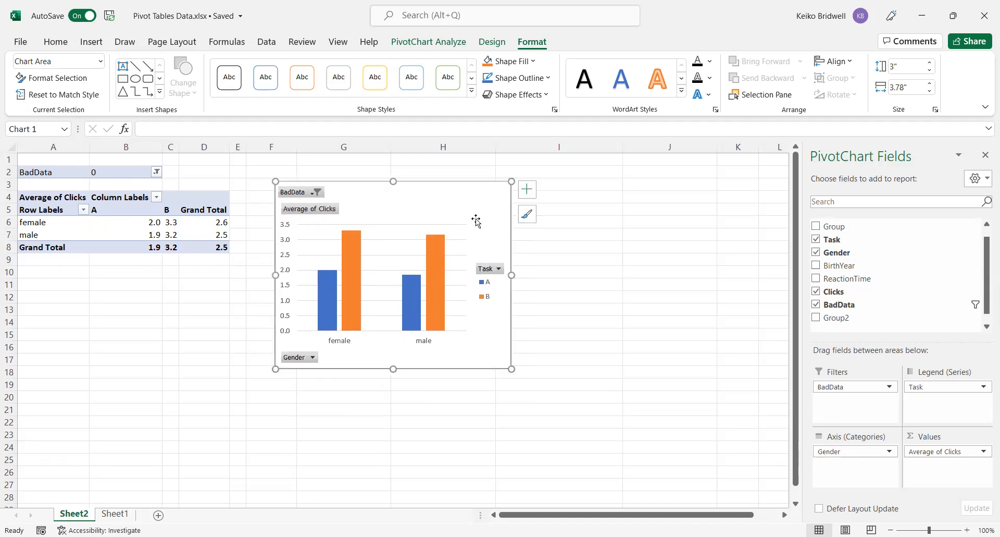
- Paste a copy of the PivotChart as a picture beside the original, and delete that picture
click(599, 248)
key(ctrl+v)
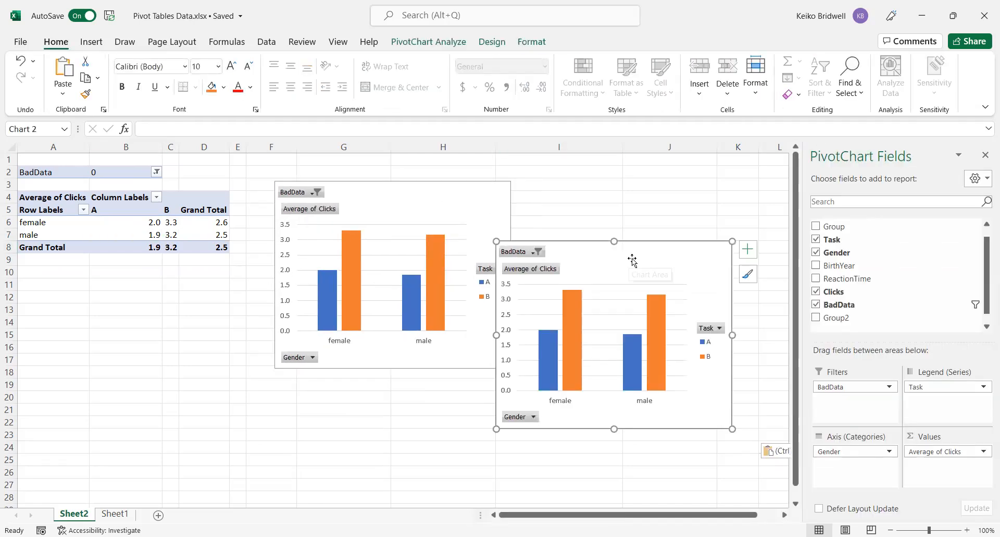
click(770, 454)
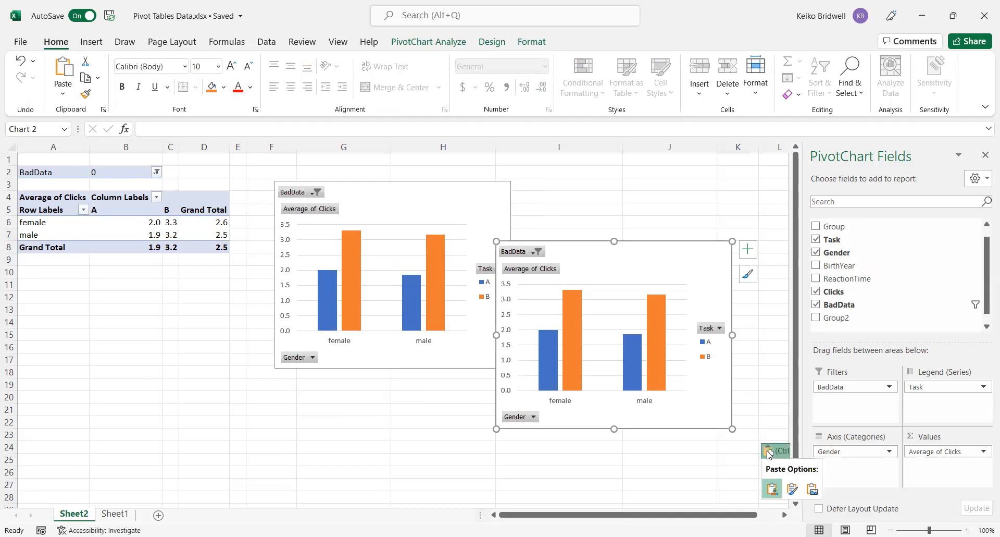
click(811, 490)
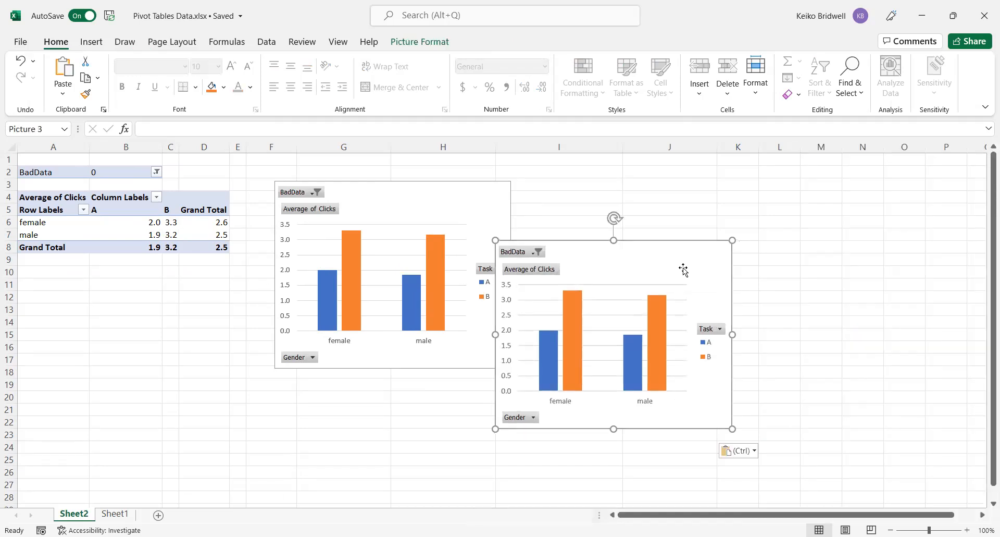
drag(662, 260, 739, 249)
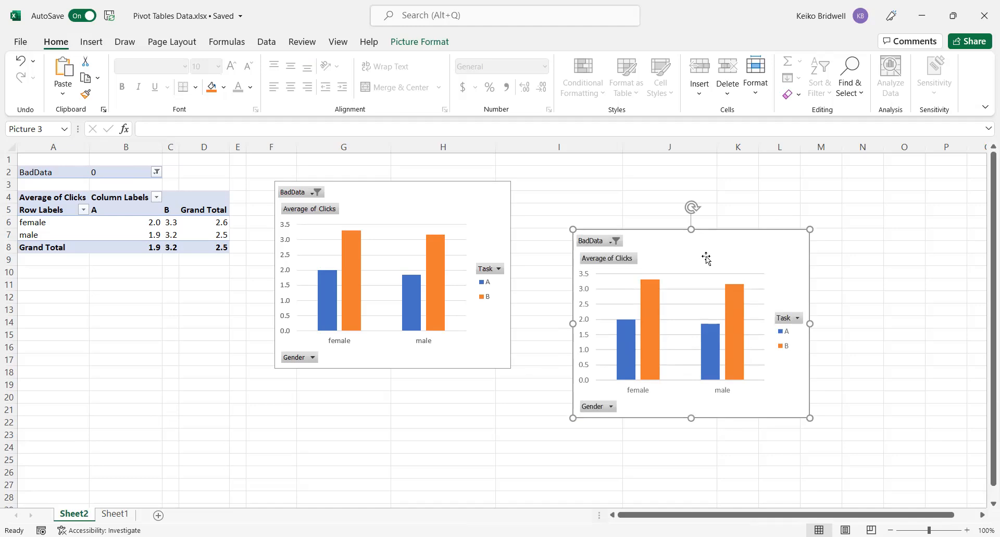
key(Delete)
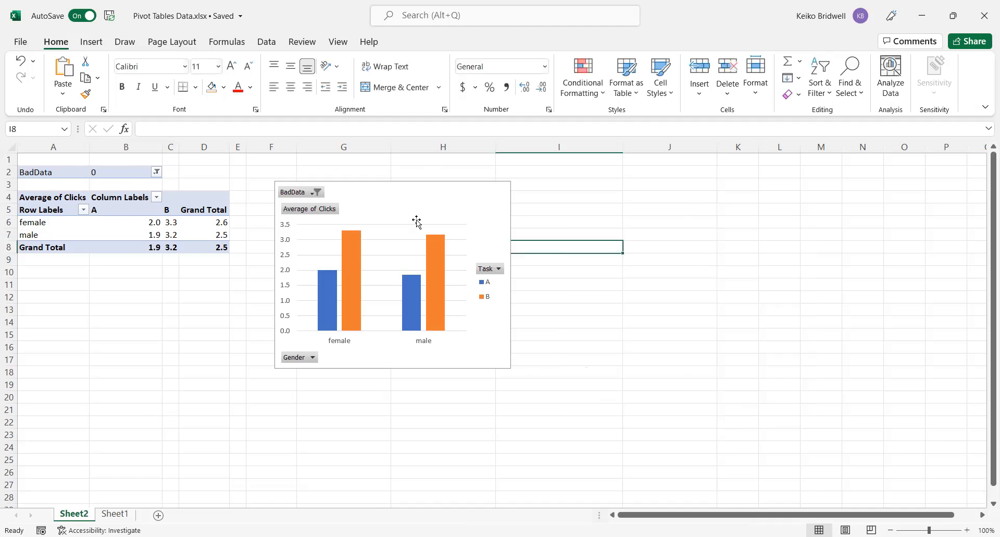
- Fill the task B columns of the PivotChart with the standard light green color
click(389, 281)
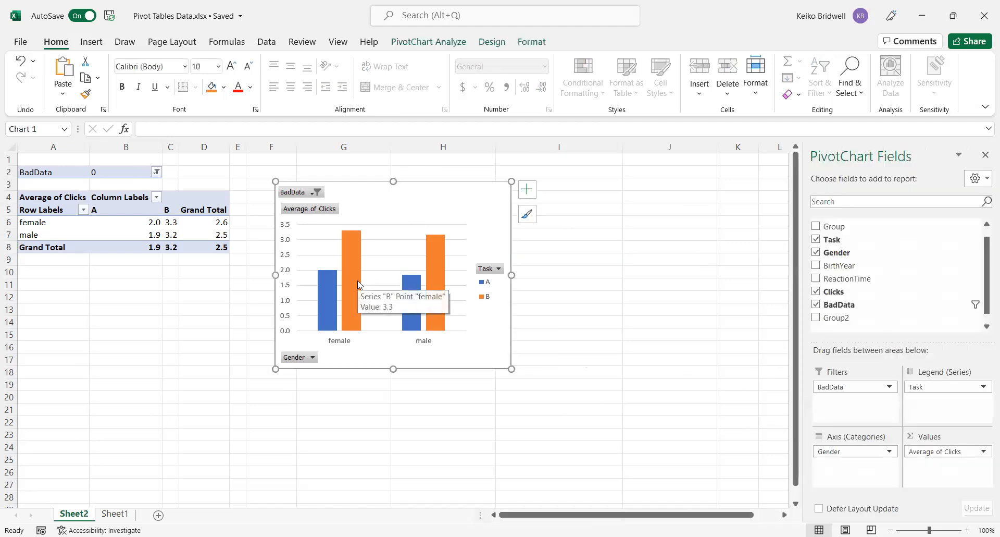
click(357, 280)
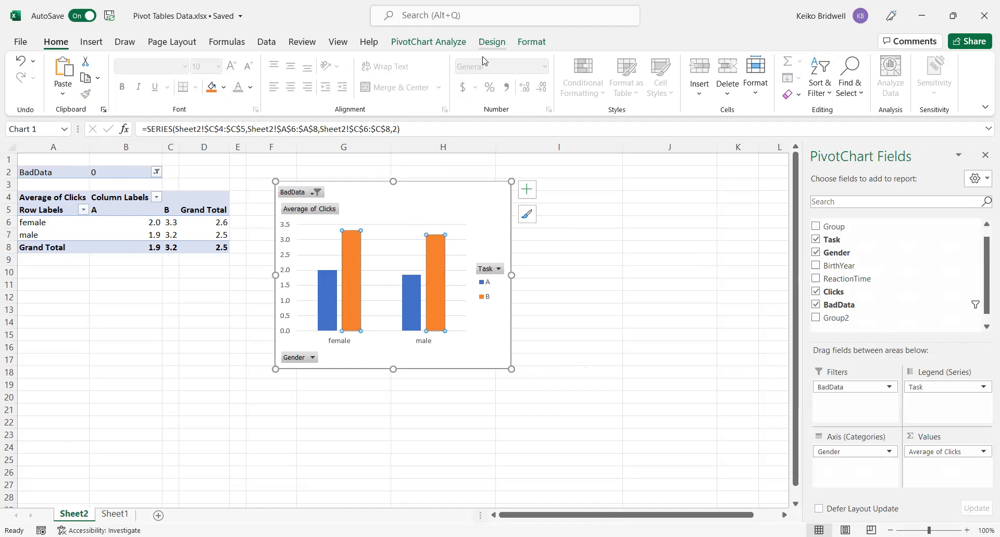
click(490, 43)
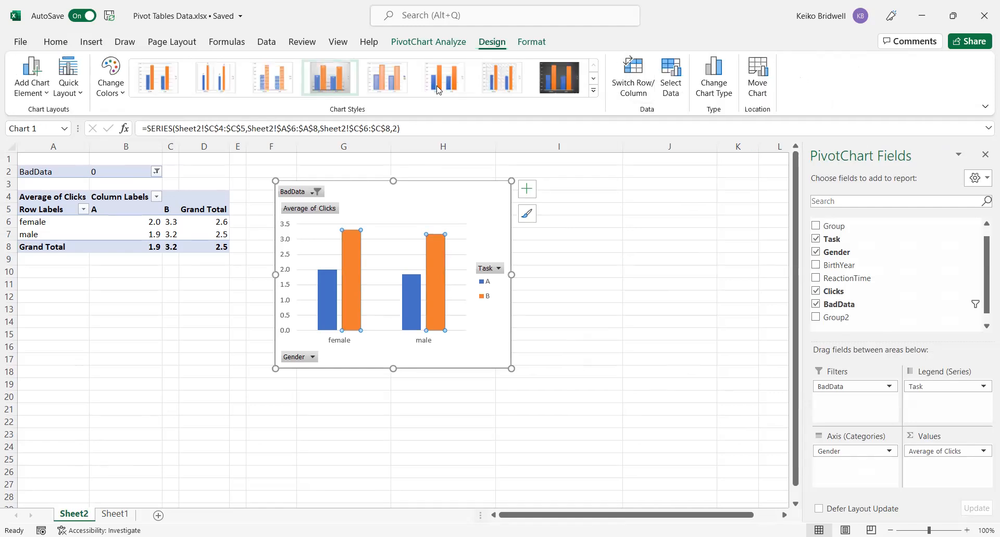
click(113, 89)
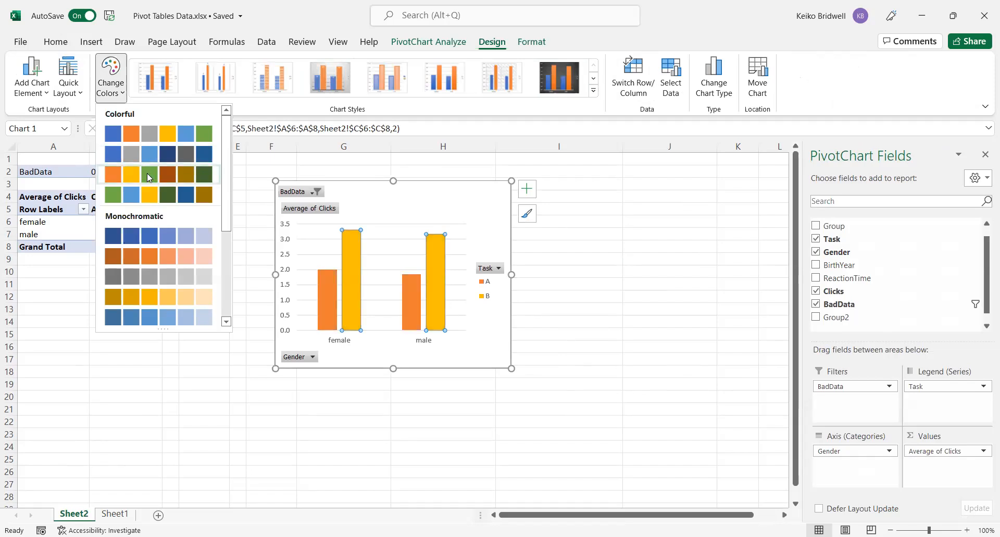
click(350, 255)
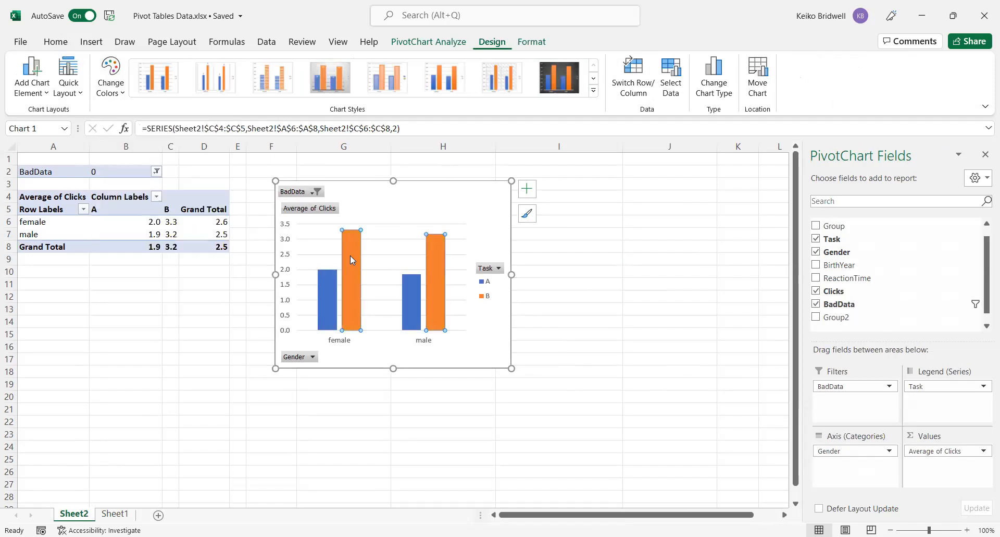
click(59, 44)
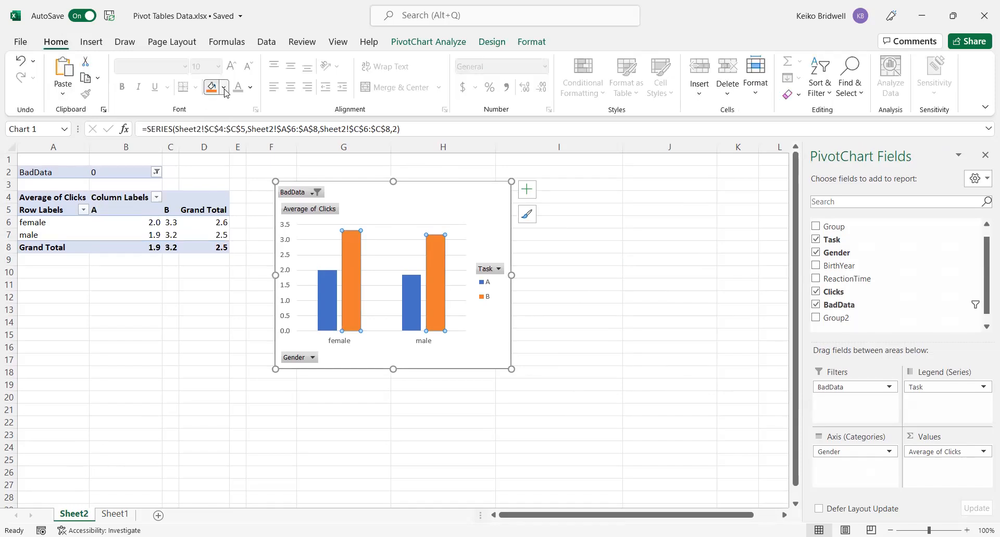
click(225, 89)
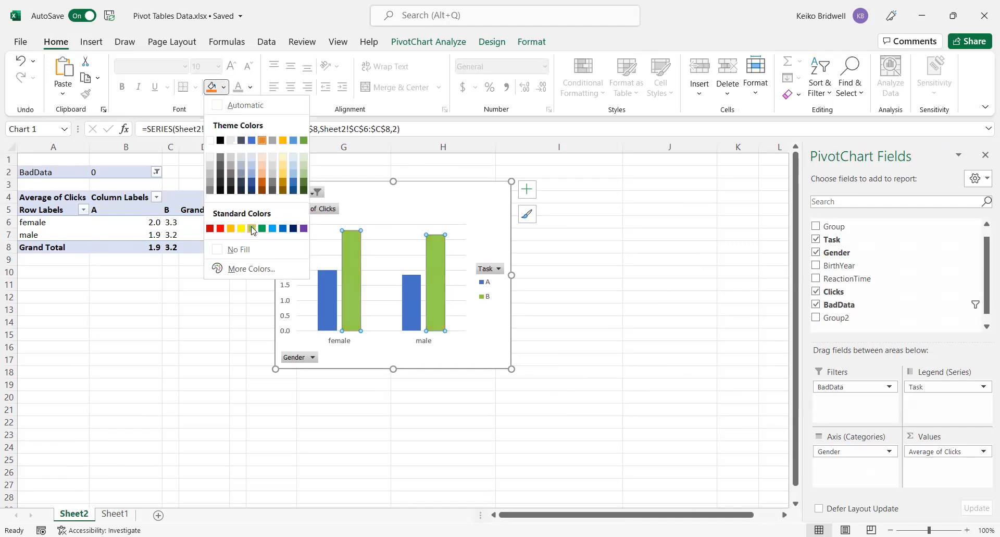
click(252, 229)
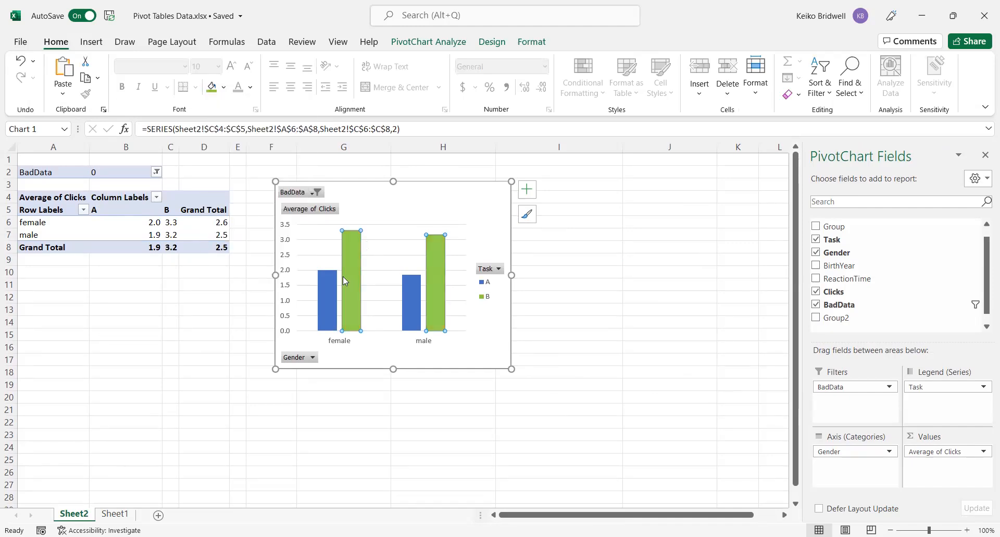
- Replace Gender with Group on the PivotChart's category axis
drag(840, 453, 734, 450)
drag(836, 226, 845, 451)
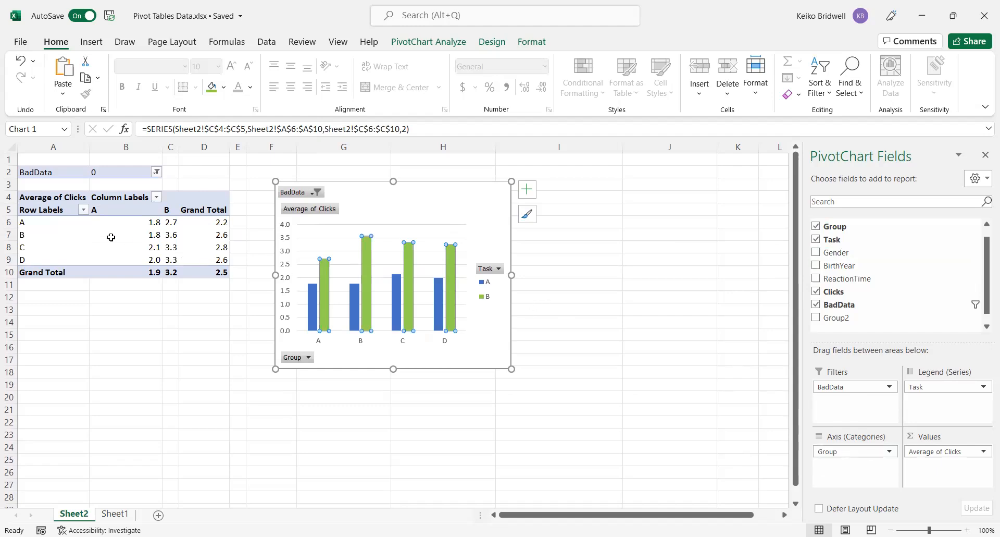
- Rename the PivotTable's row labels A to D as Group A, Group B, Group C and Group D
click(48, 222)
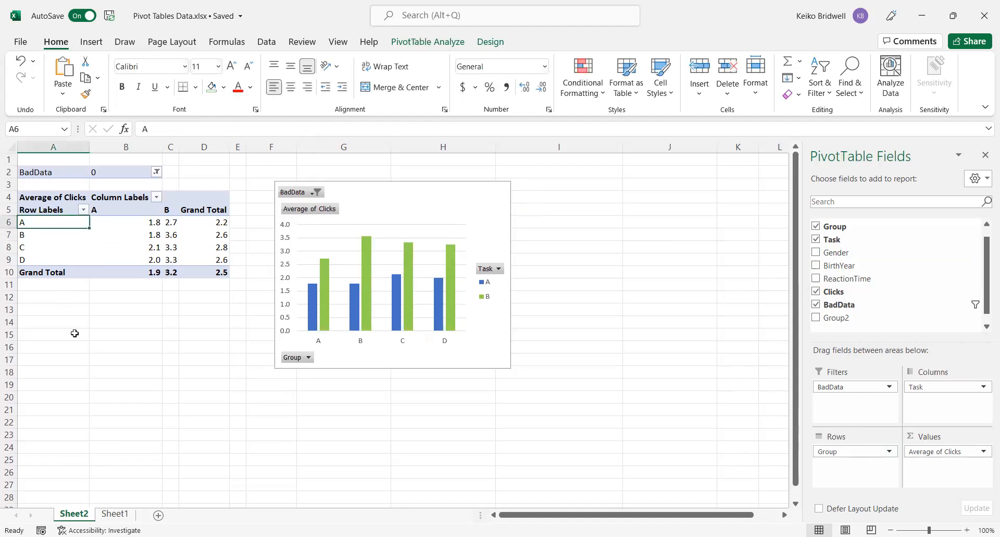
text(Group A)
key(Return)
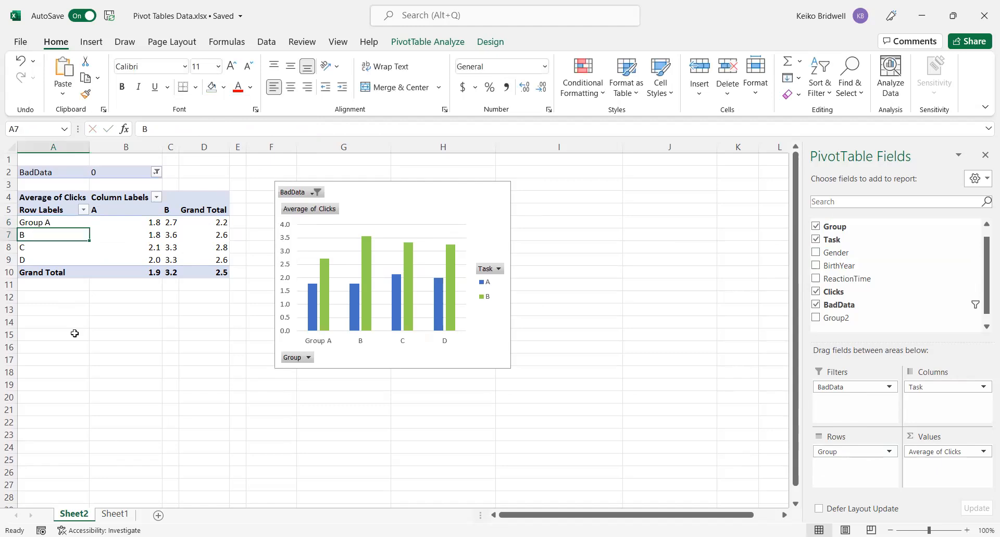
text(Group B)
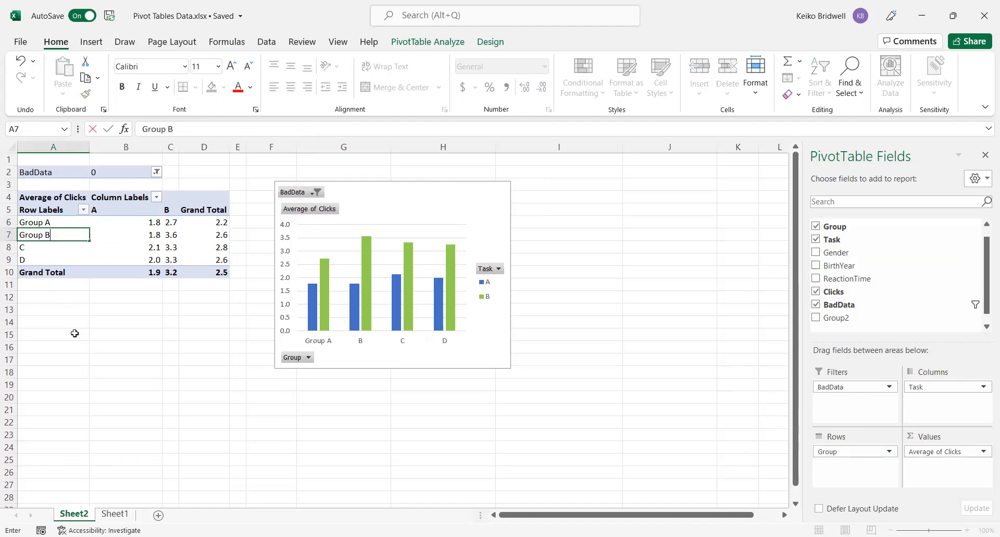
key(Return)
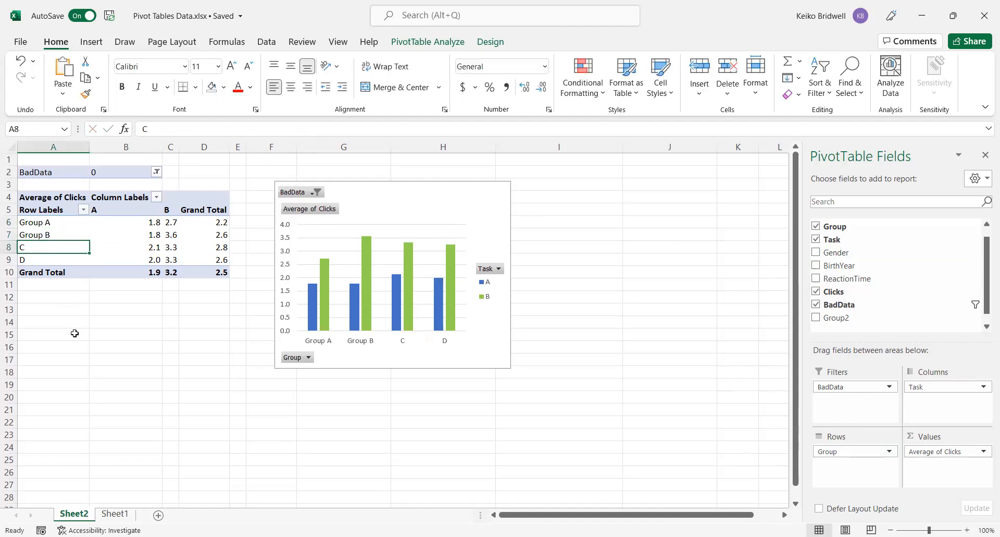
text(Group C)
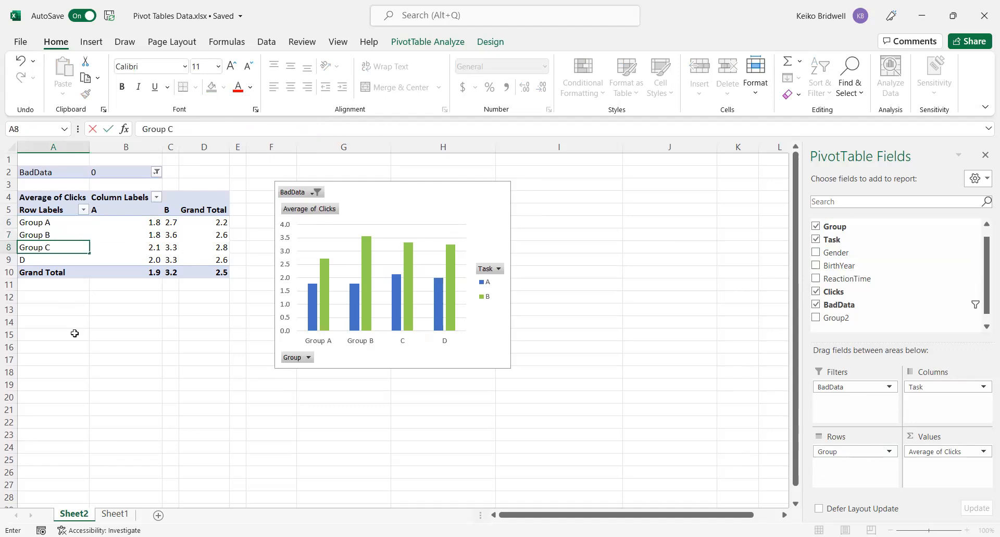
key(Return)
text(Grou)
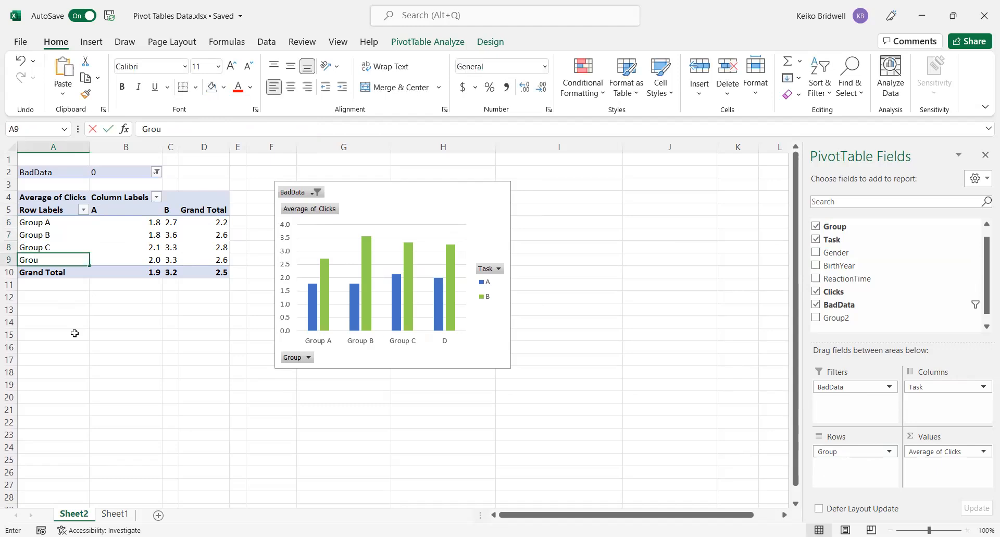
text(p D)
key(Return)
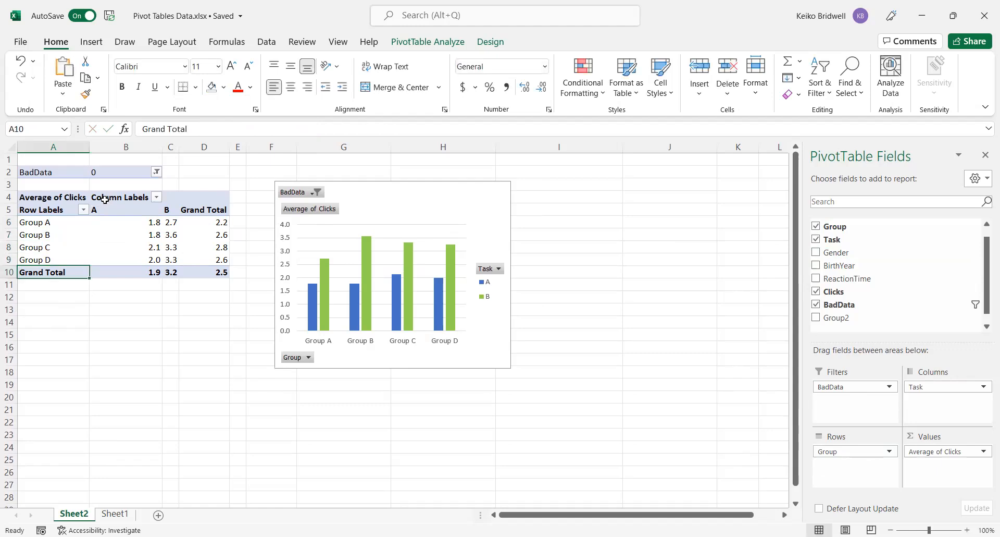
- Rename the PivotTable's Row Labels header as Groups and its column labels A and B as Task A and Task B
click(47, 209)
text(Groups)
key(Return)
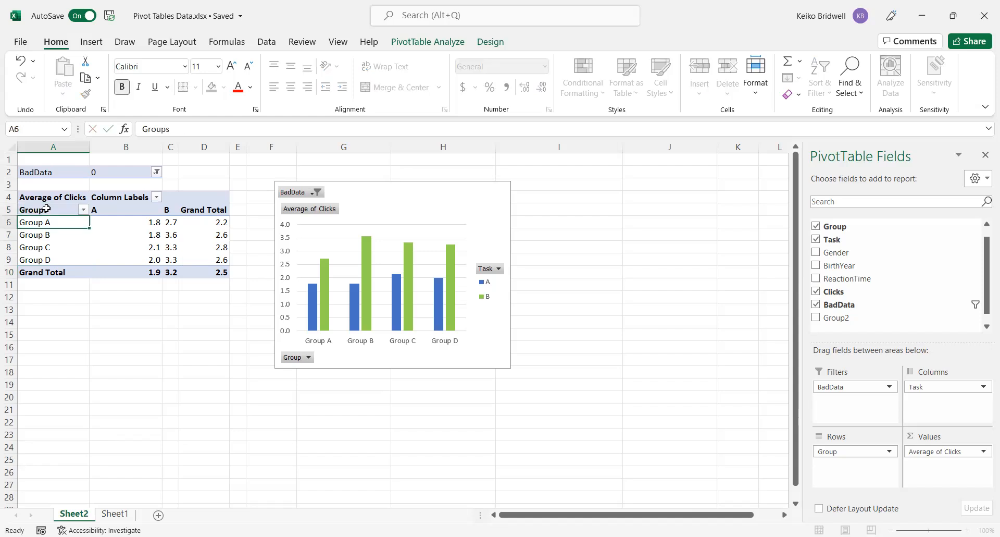
click(124, 211)
text(Task A)
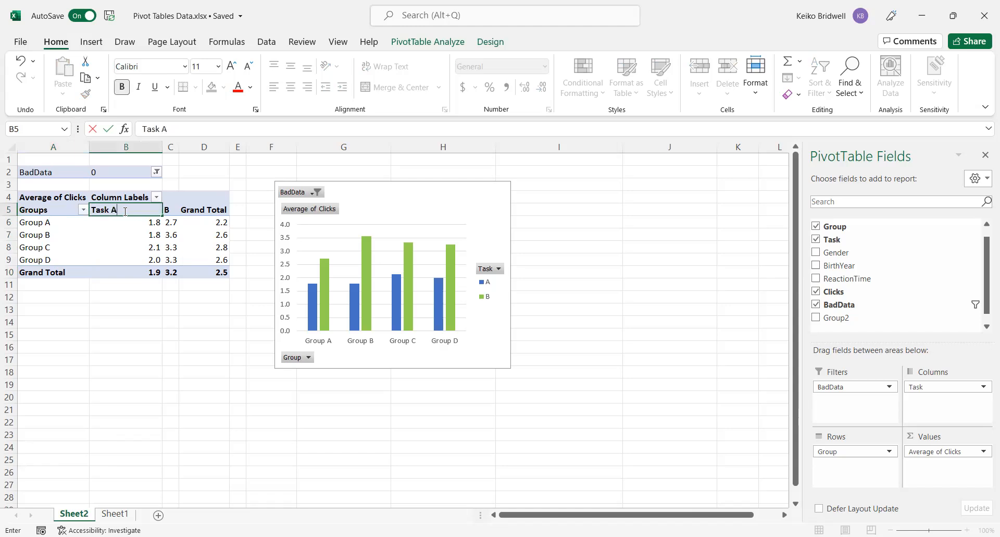
key(Tab)
text(Task B)
key(Return)
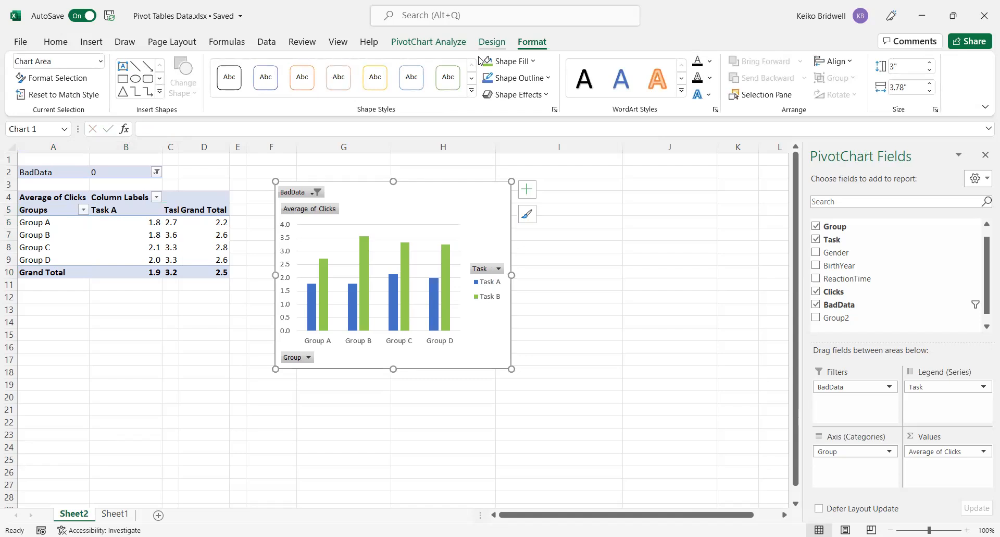
- Add axis titles to the PivotChart, reading Groups on the horizontal axis and Average Clicks on the vertical axis
click(492, 42)
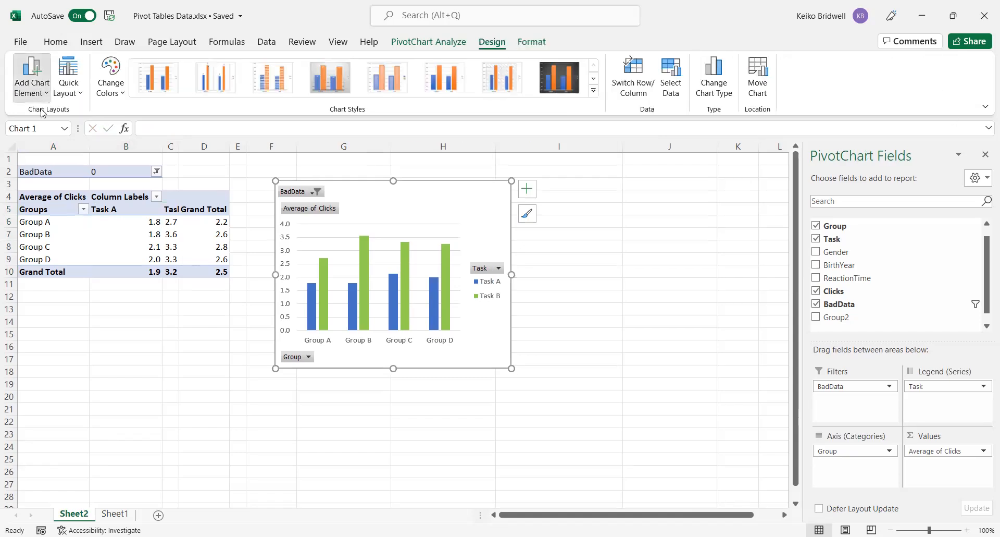
click(32, 78)
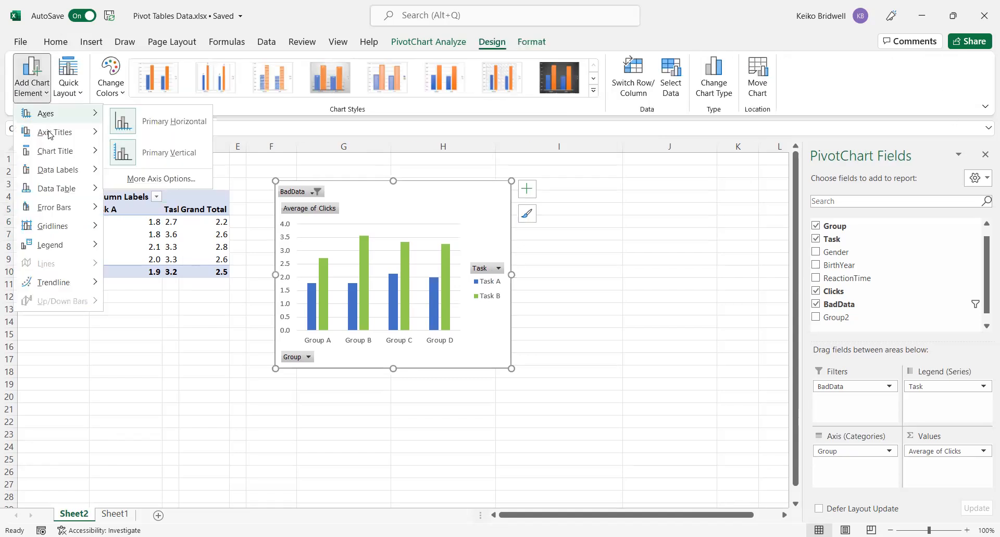
mouse_move(53, 136)
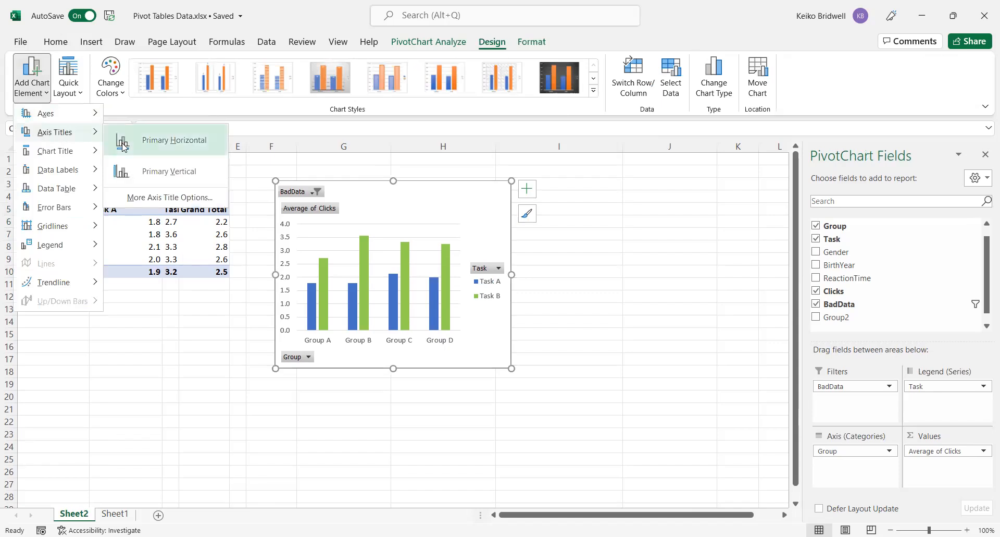
click(174, 157)
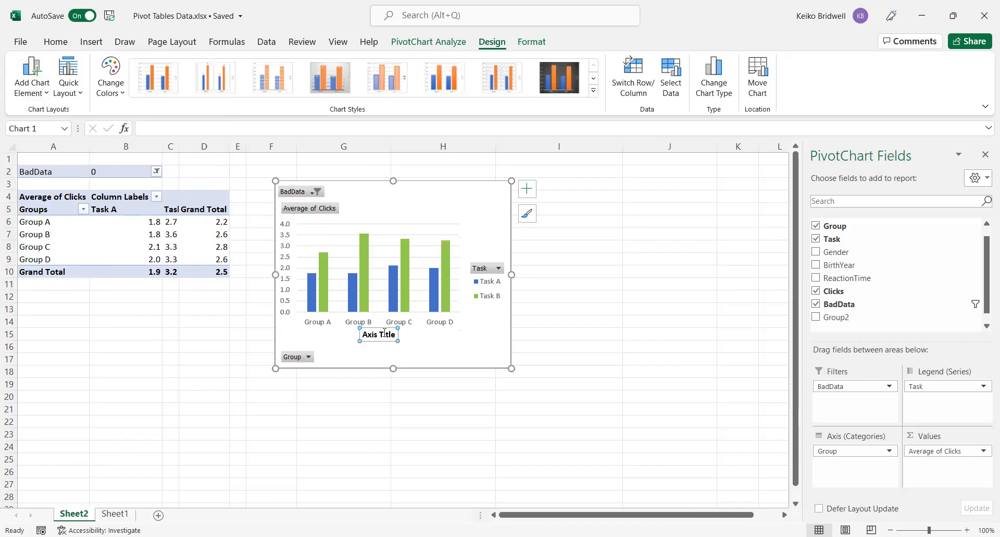
triple_click(385, 335)
text(Groups)
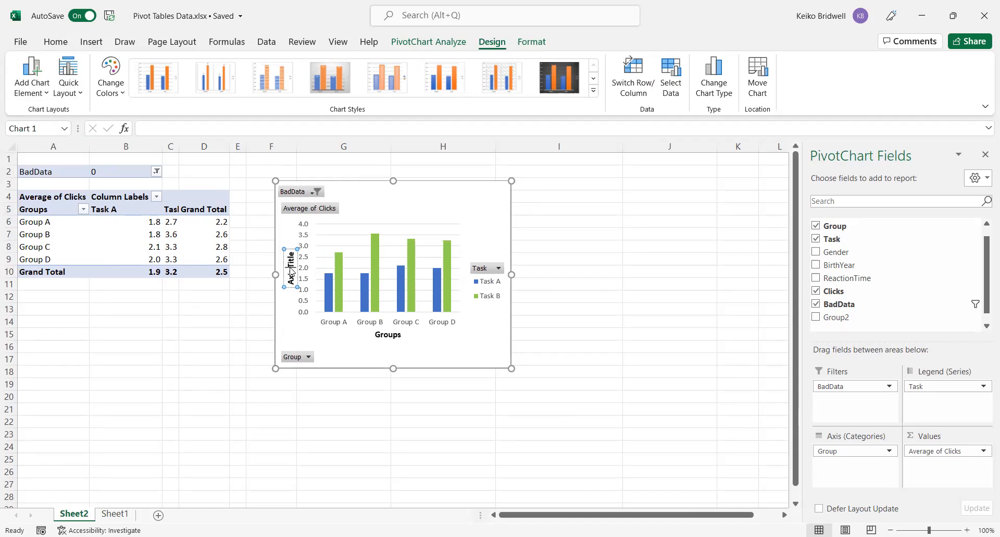
triple_click(290, 272)
text(Average Clicks)
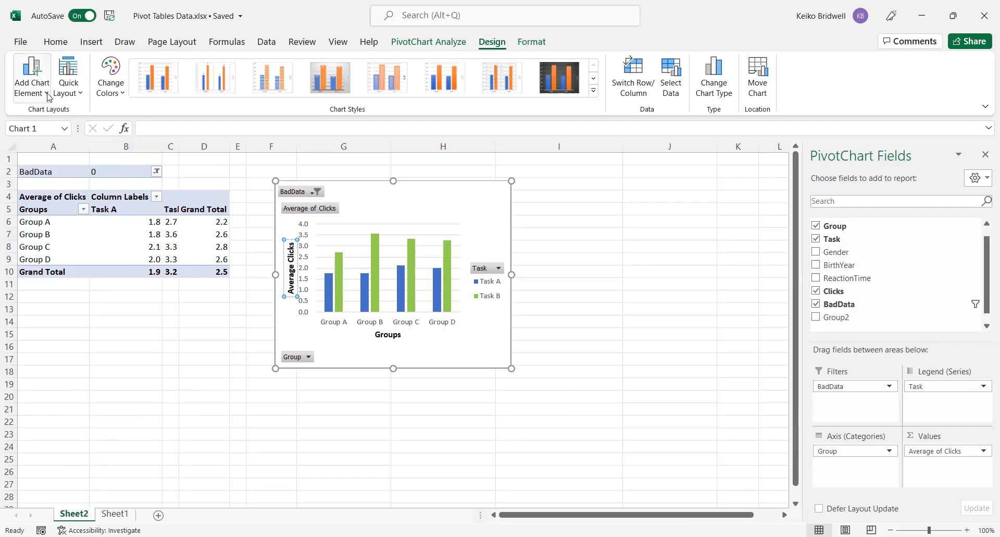
- Add a title above the PivotChart and enlarge the chart to about 5.8 by 4.4 inches
click(47, 96)
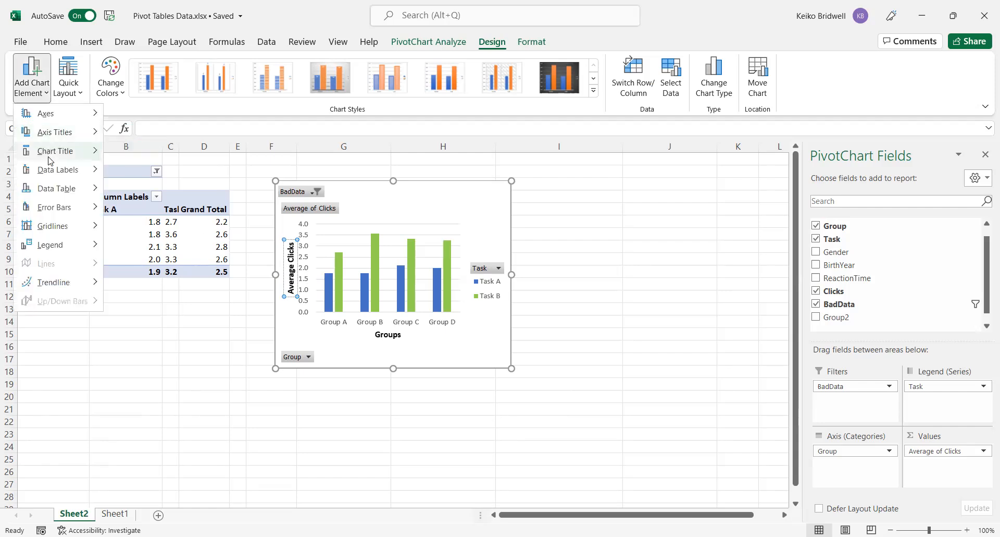
mouse_move(49, 158)
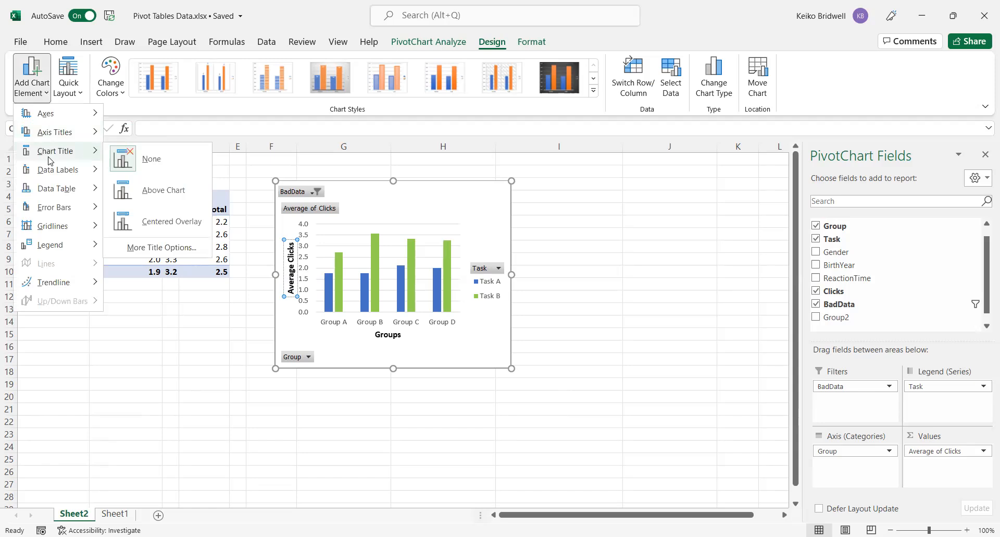
click(163, 190)
drag(511, 367, 639, 456)
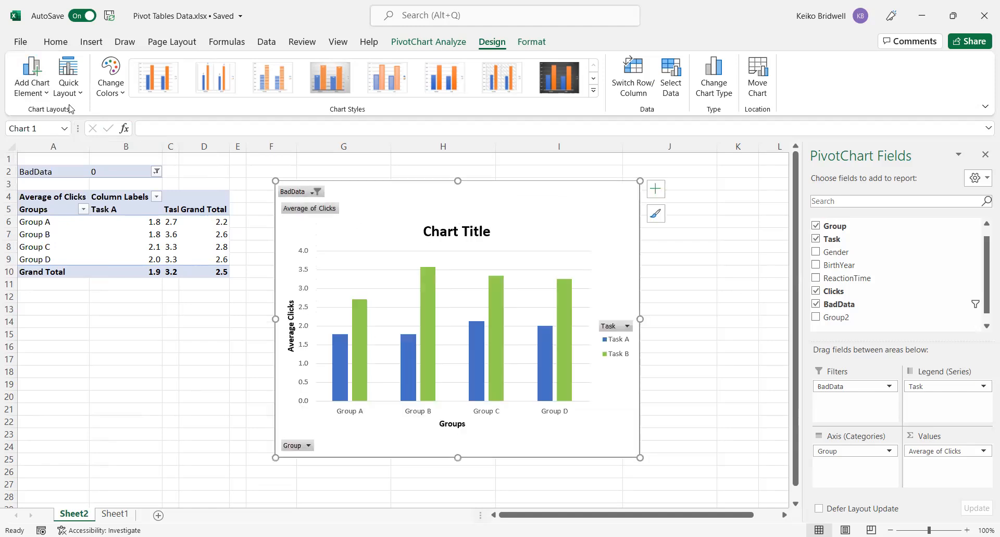
- Add data labels at the outside end of the PivotChart's columns
click(30, 92)
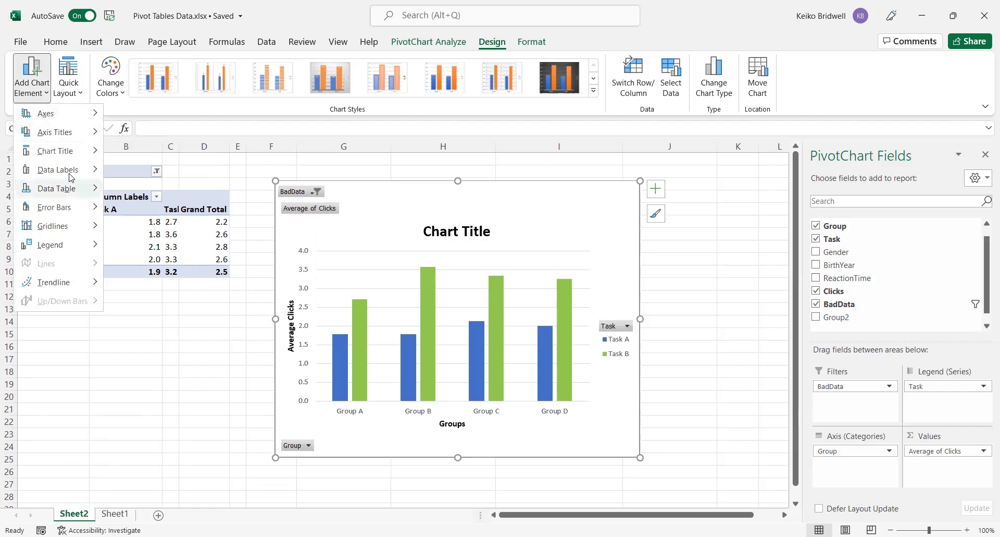
mouse_move(72, 177)
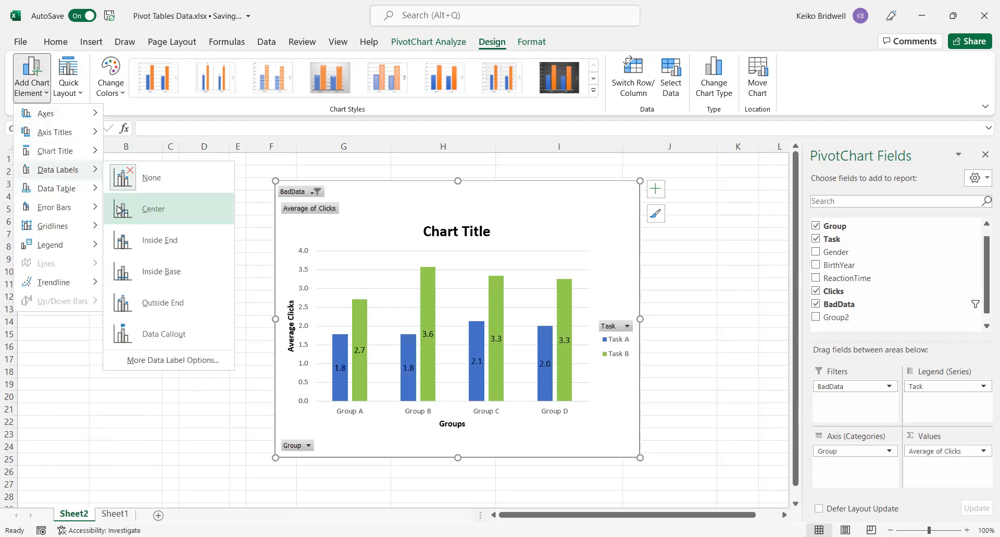
click(144, 294)
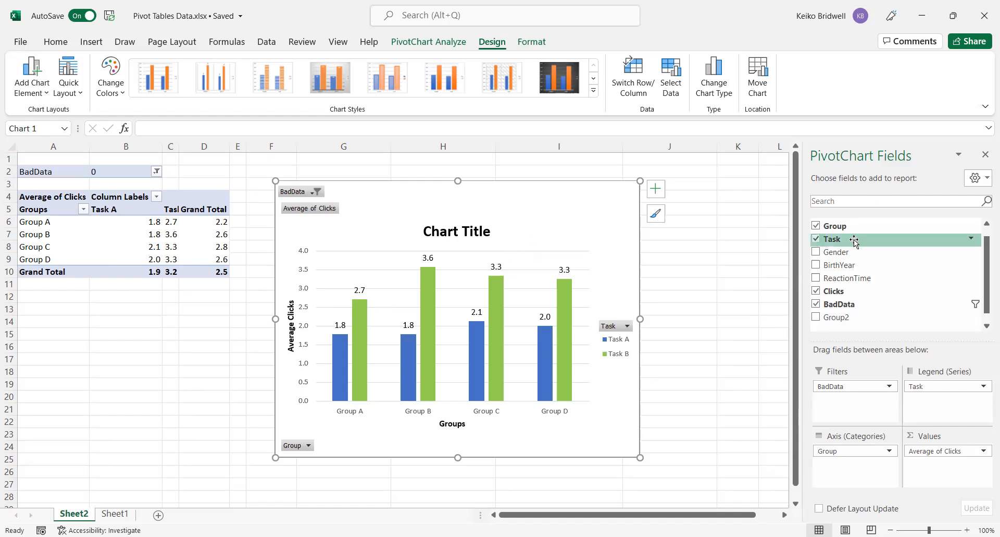
- Replace Group with BirthYear on the PivotChart's category axis
drag(852, 269, 718, 463)
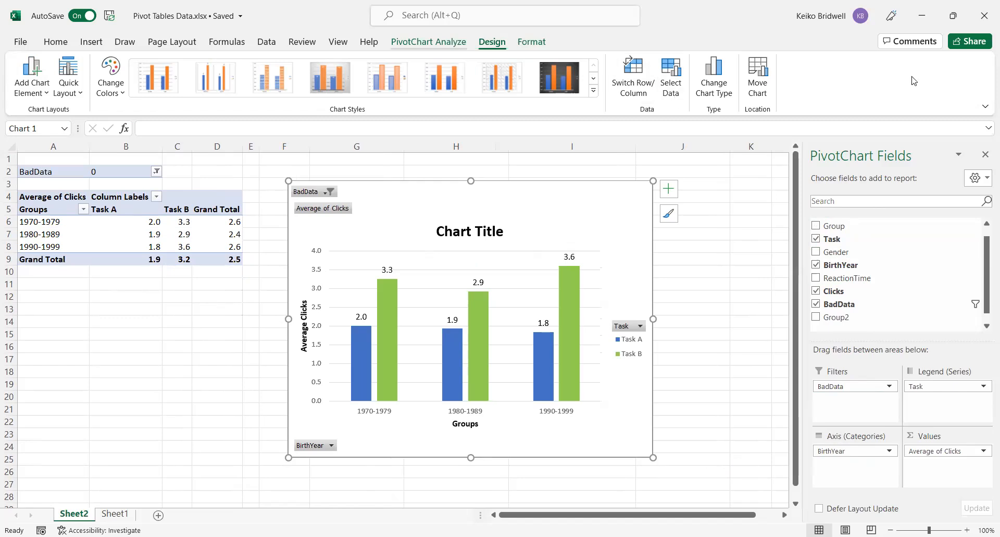
scroll(914, 81, up, 1)
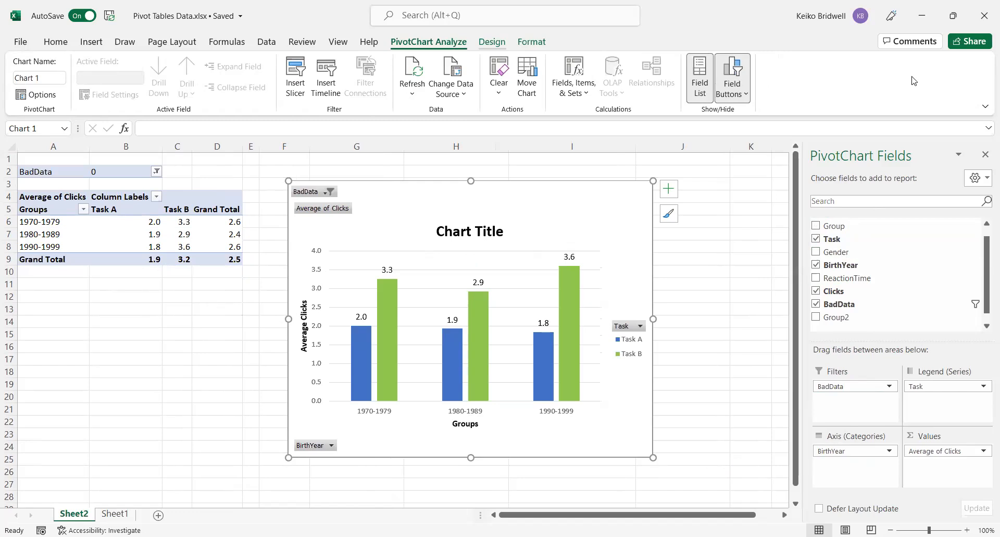
scroll(914, 81, down, 1)
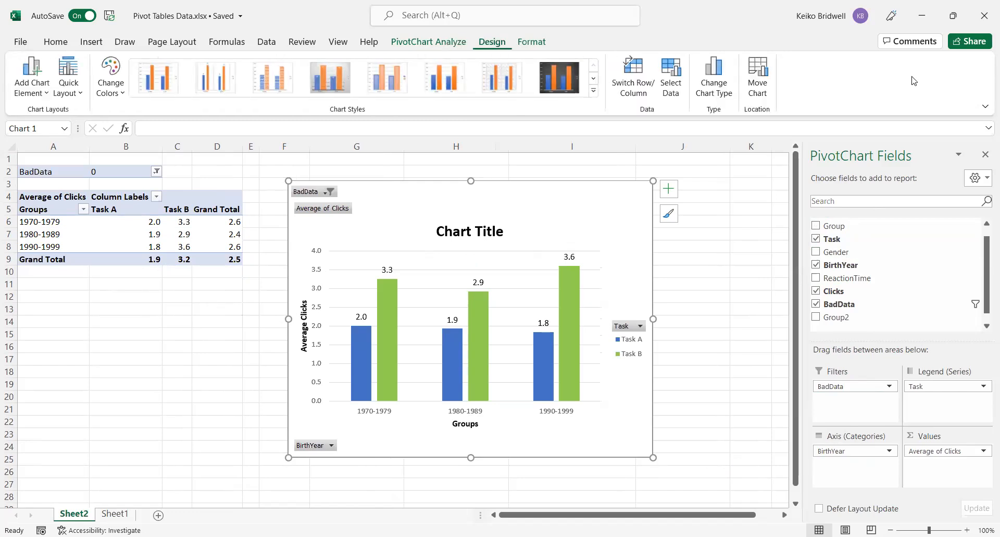
- Change the PivotChart's type from clustered column to Line
click(722, 75)
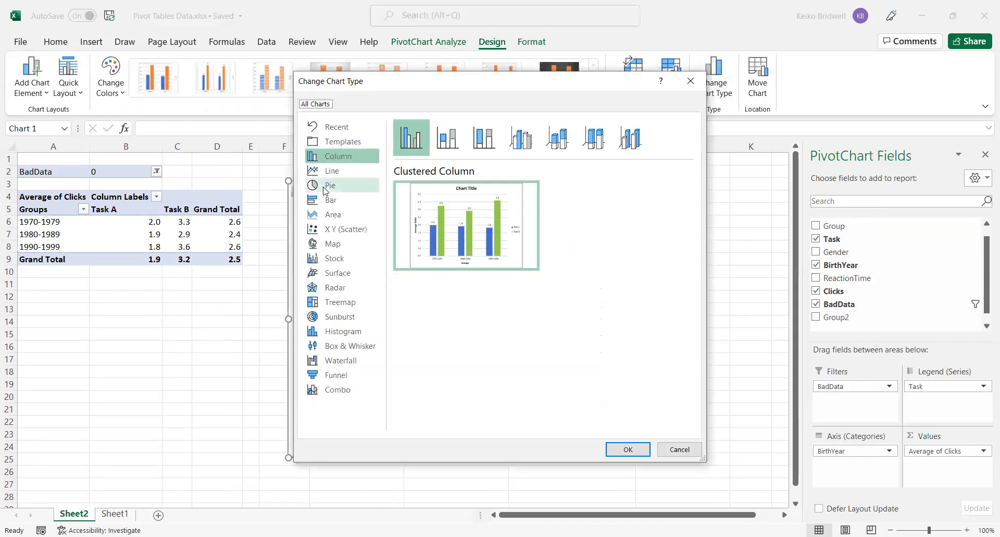
click(333, 170)
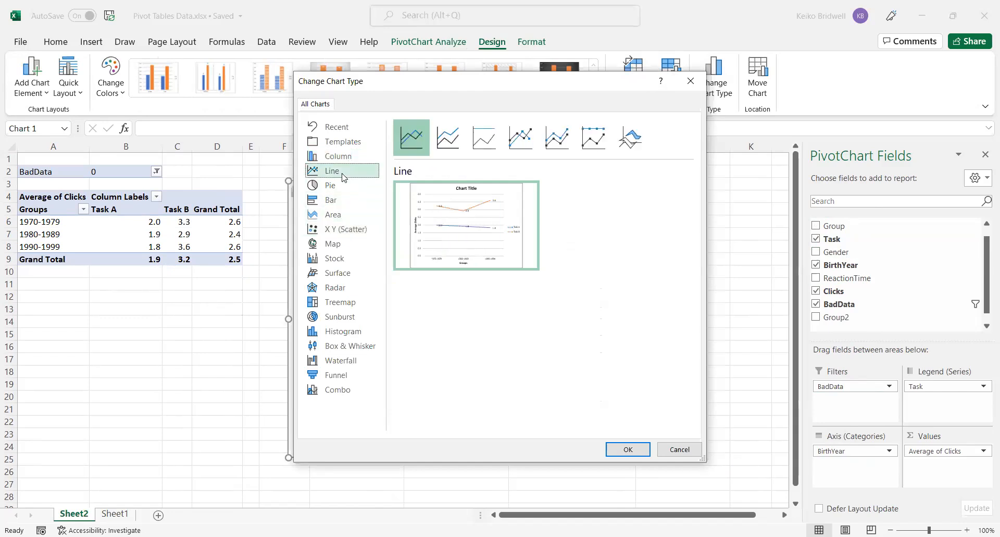
click(625, 449)
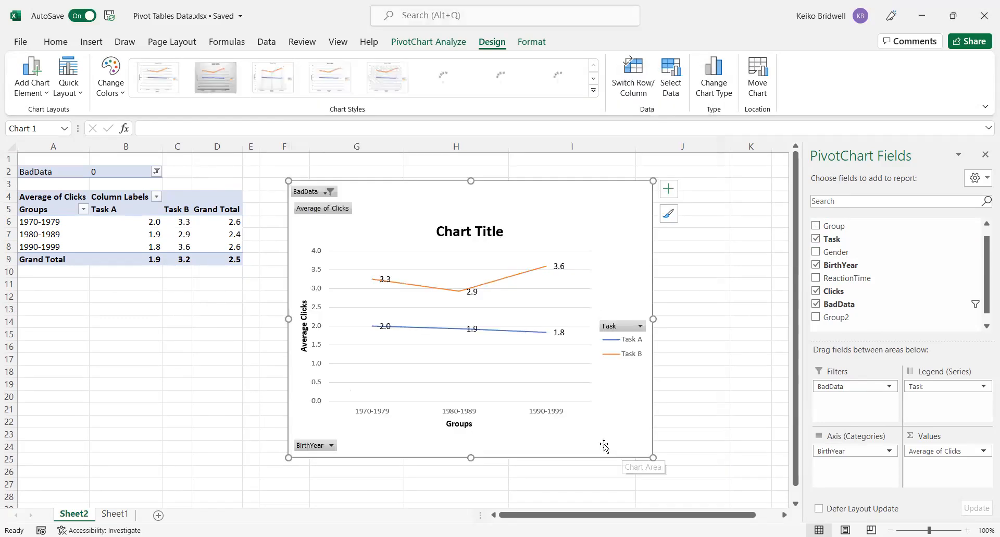
- Ungroup the BirthYear ranges in the PivotTable into individual years
click(58, 226)
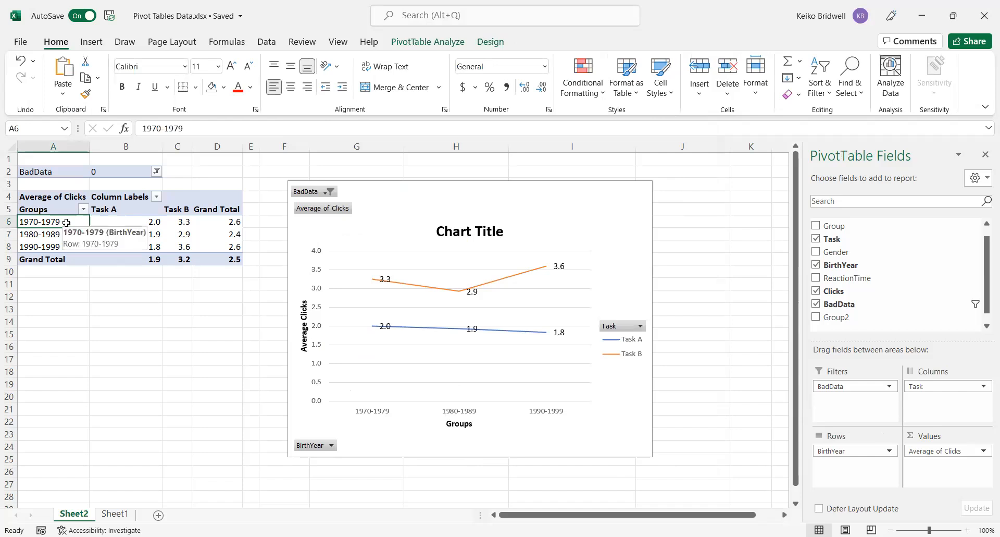
right_click(66, 222)
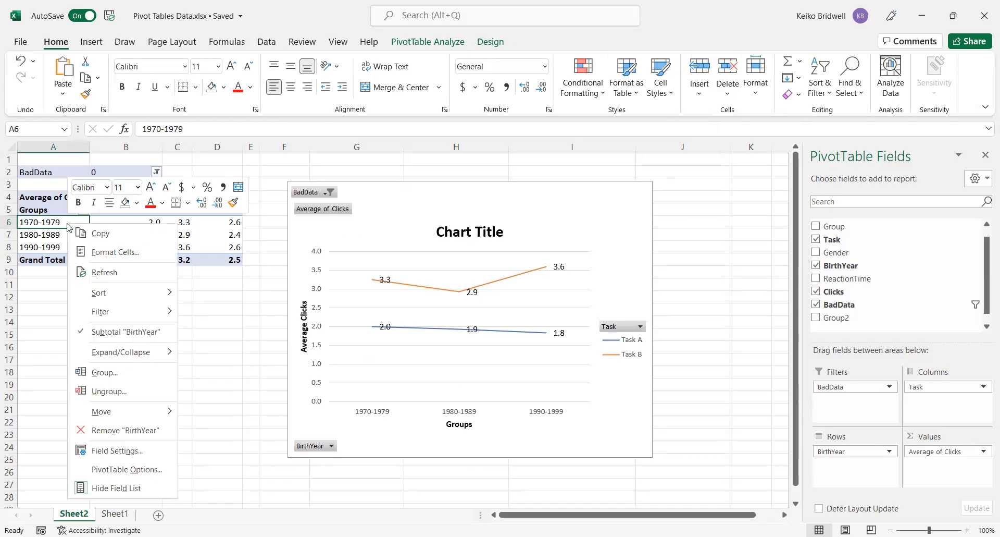
click(116, 391)
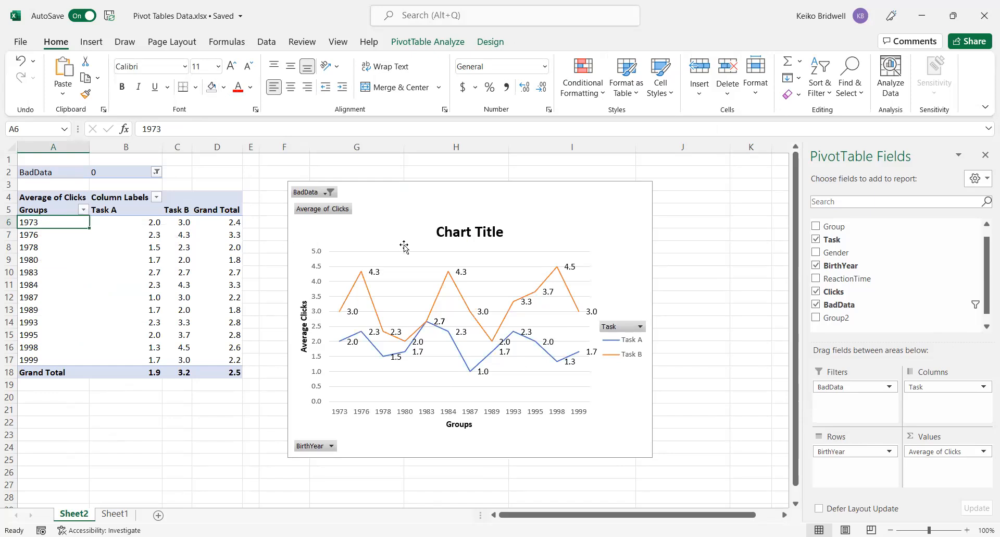
- Remove the data labels from the PivotChart's Task A and Task B lines
click(592, 224)
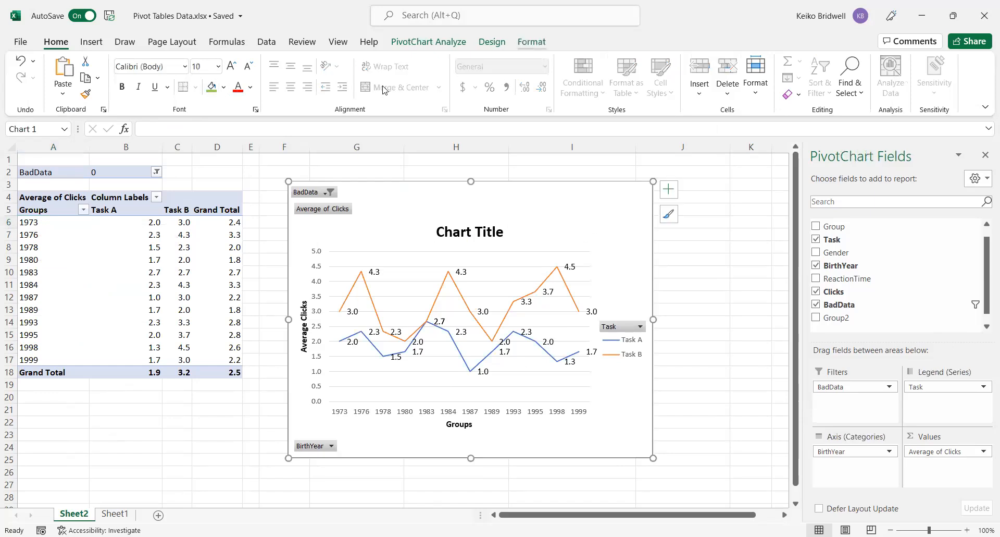
click(532, 42)
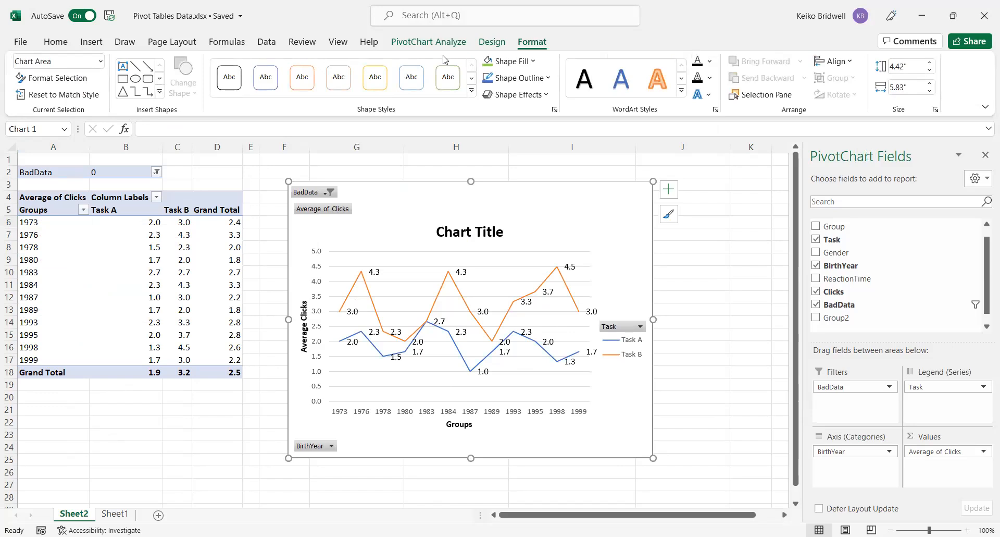
click(492, 42)
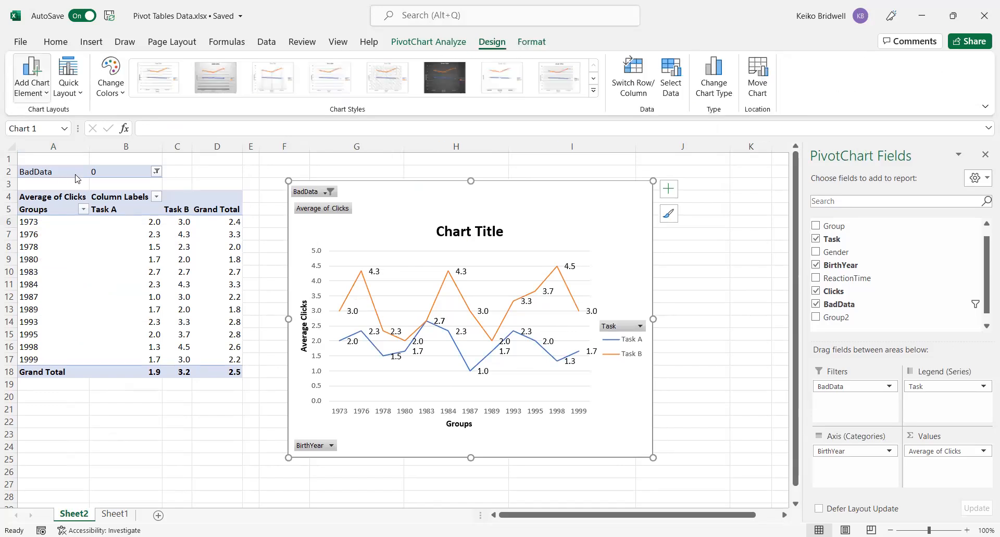
click(129, 173)
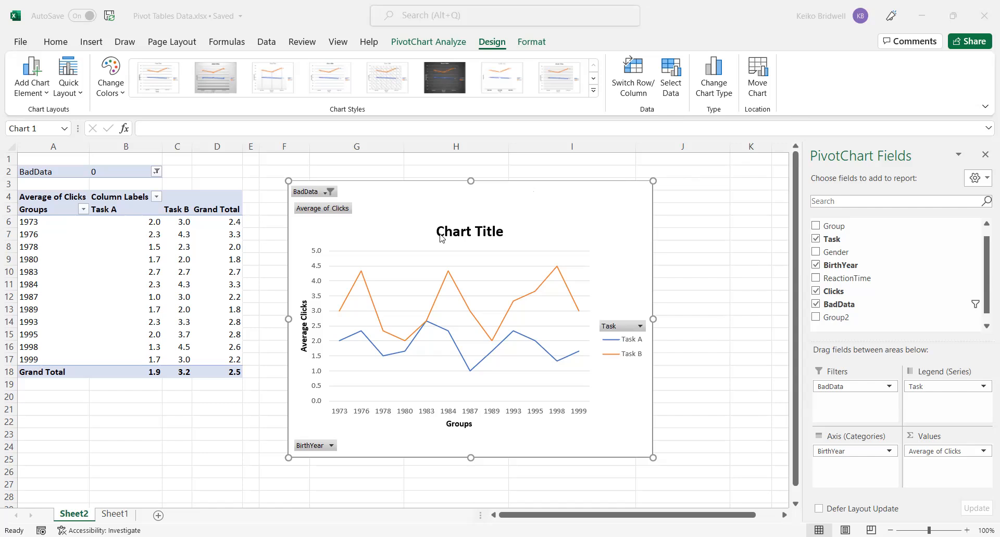
- Try inserting a second PivotChart of the 3-D Clustered Column type from the PivotTable, and undo the insertion
click(64, 250)
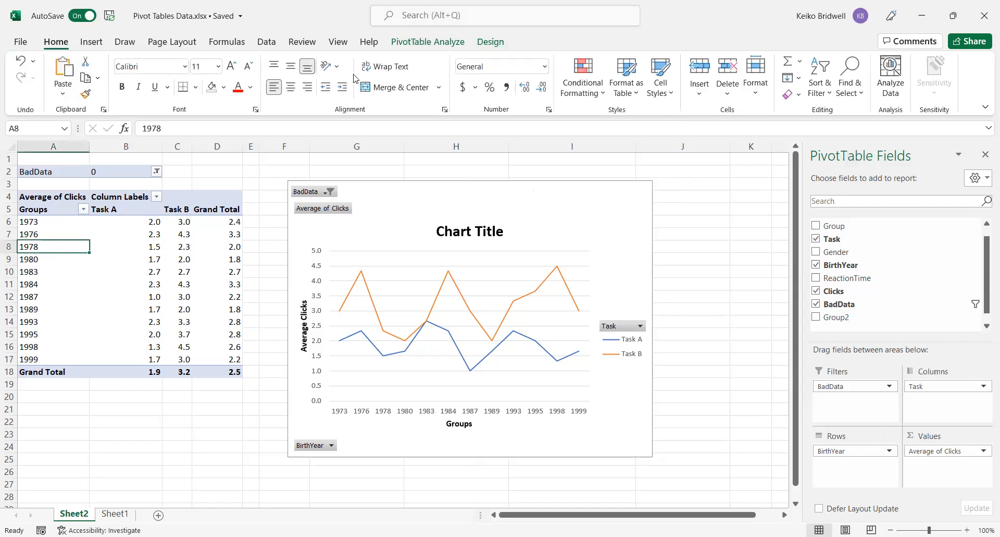
click(413, 45)
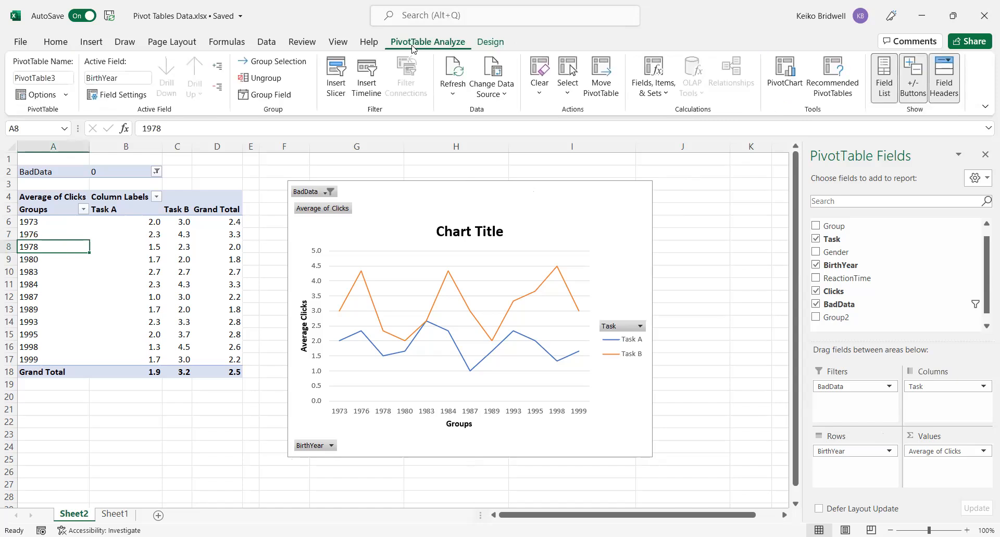
click(786, 78)
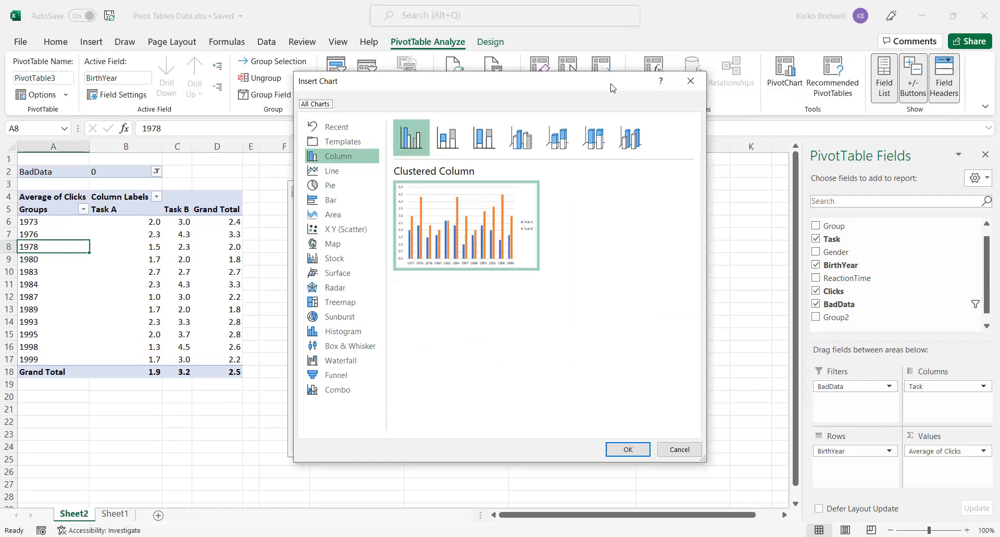
drag(610, 83, 511, 78)
mouse_move(358, 176)
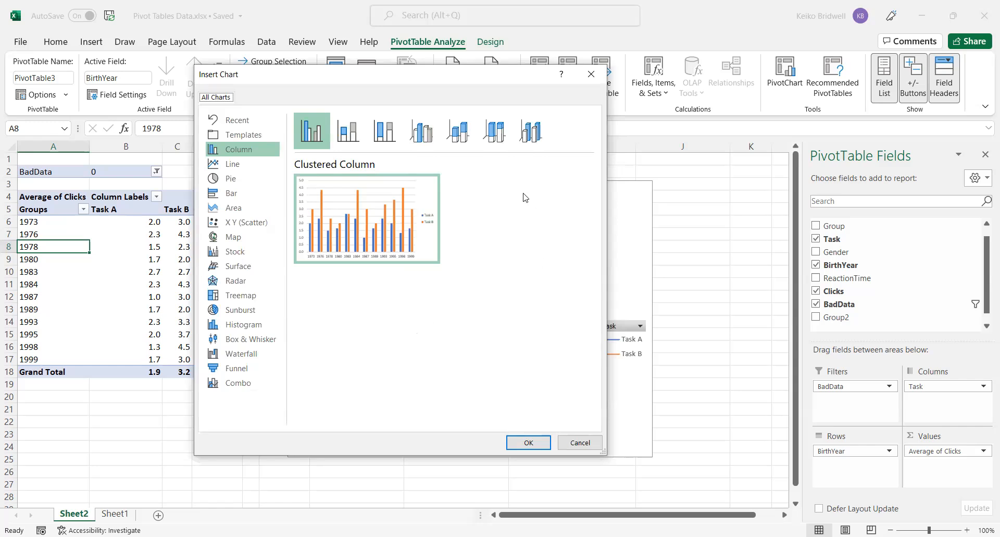
click(348, 134)
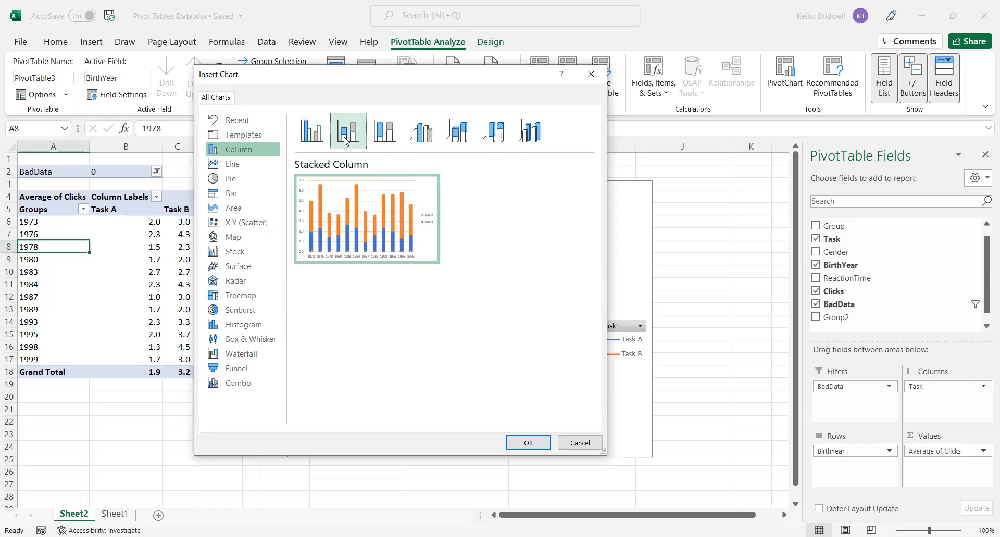
click(377, 138)
click(408, 142)
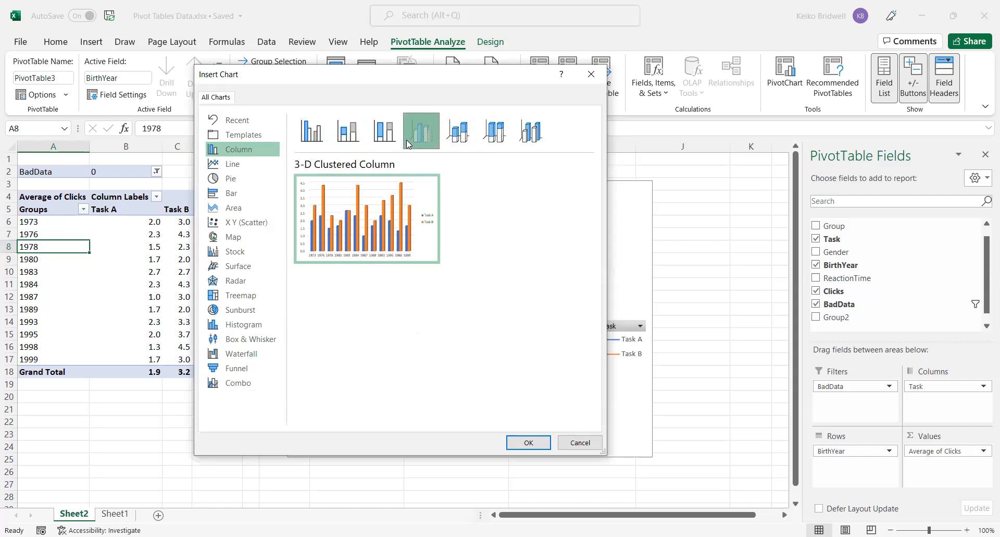
double_click(406, 140)
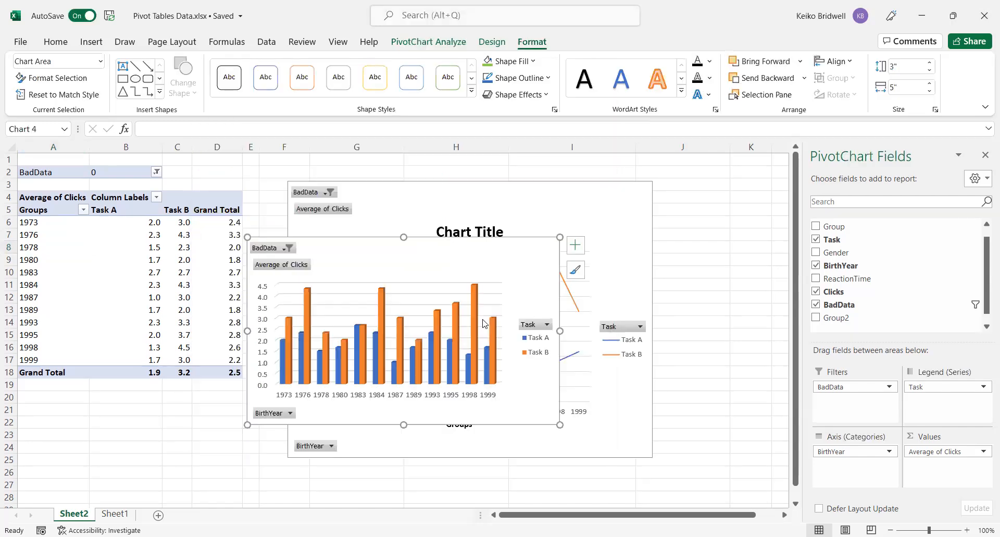
key(ctrl+z)
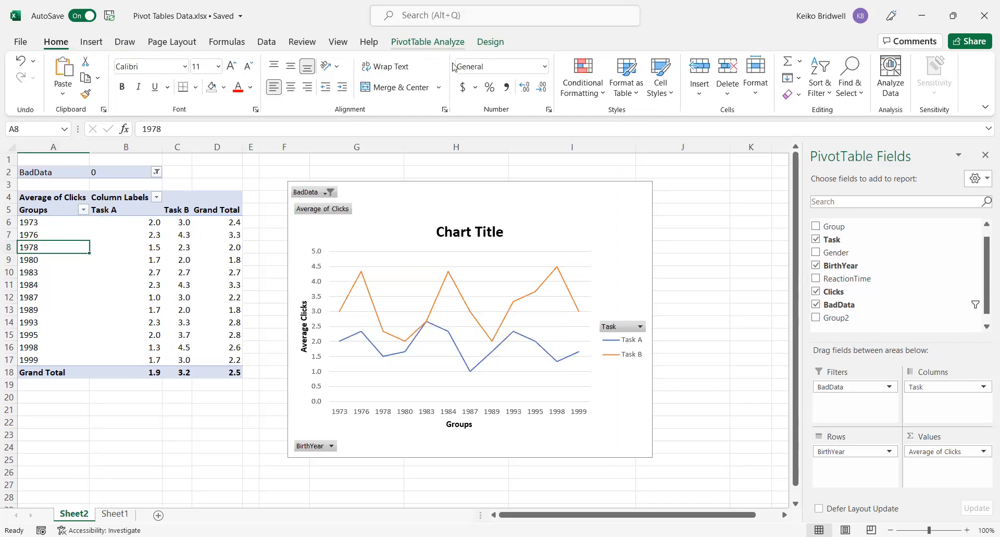
- Browse the chart types available for a new PivotChart, including Line, Pie, Bar, Scatter, Map and Stock, without inserting one
click(428, 42)
click(784, 85)
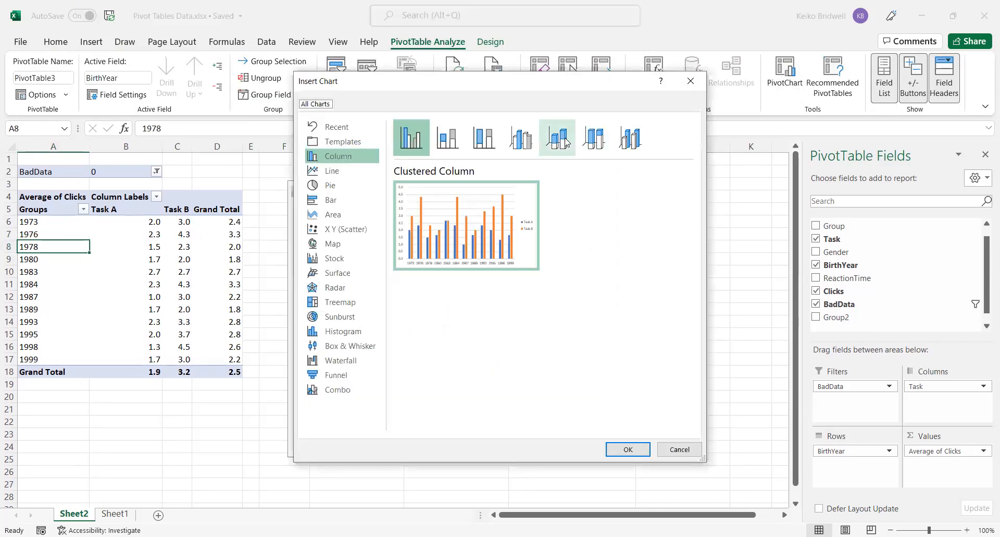
click(341, 171)
click(343, 186)
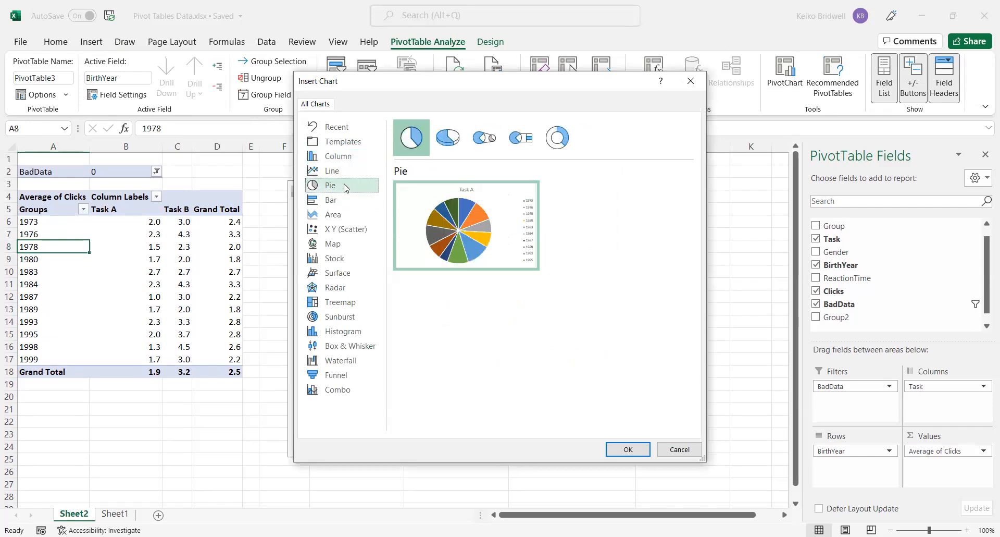
click(335, 203)
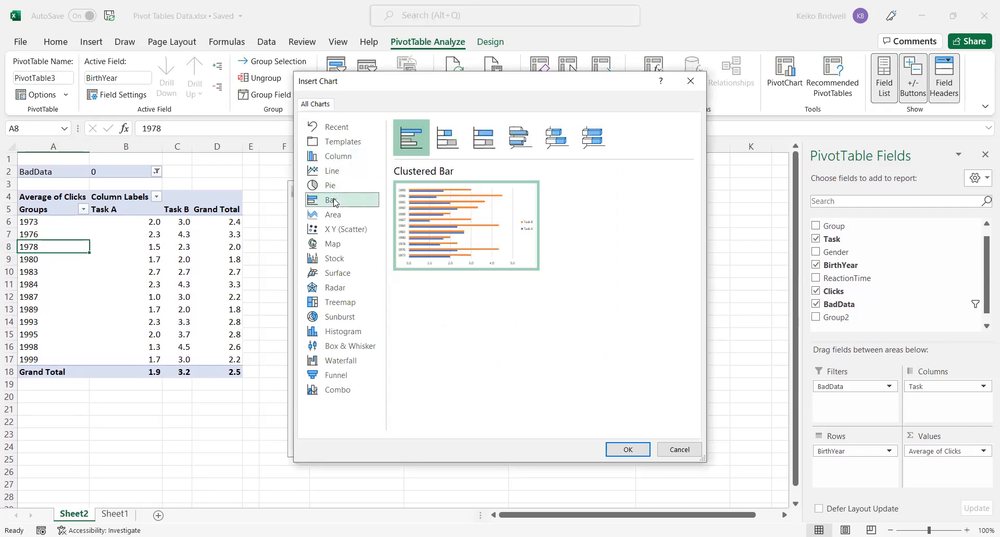
click(332, 231)
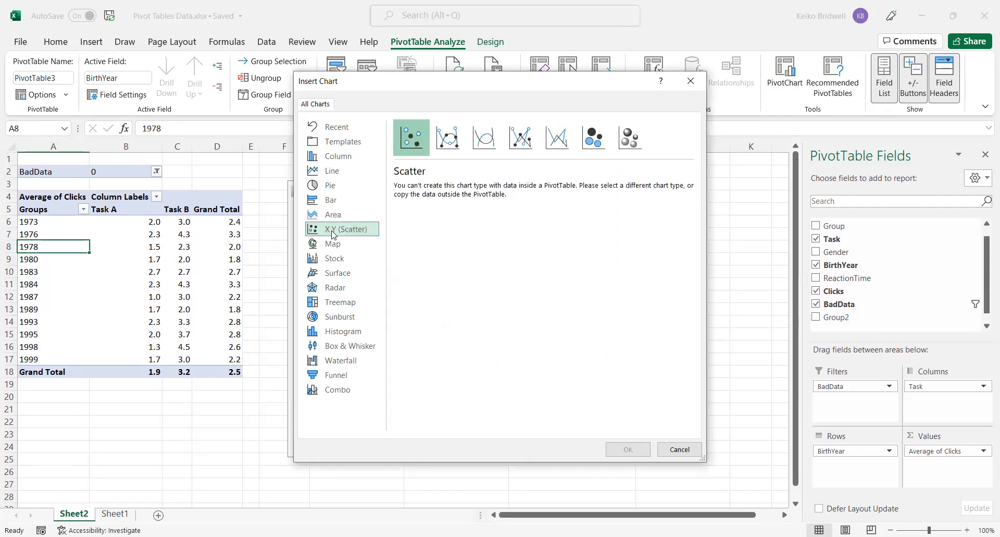
click(332, 248)
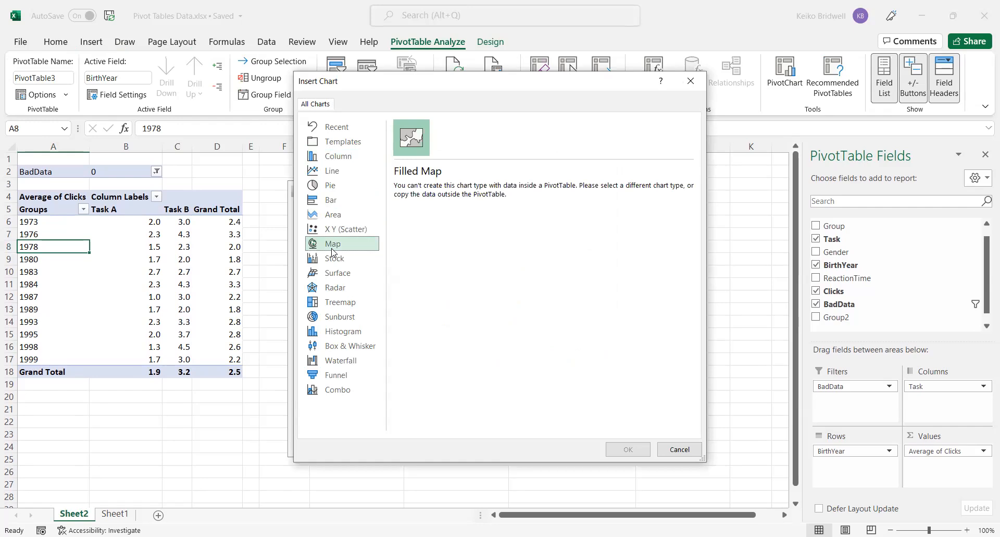
click(333, 258)
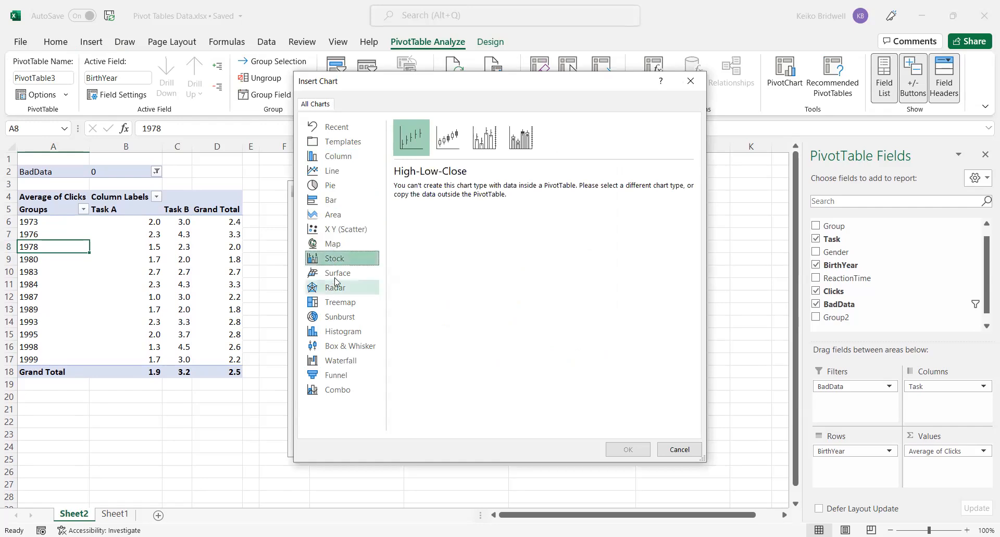
click(356, 159)
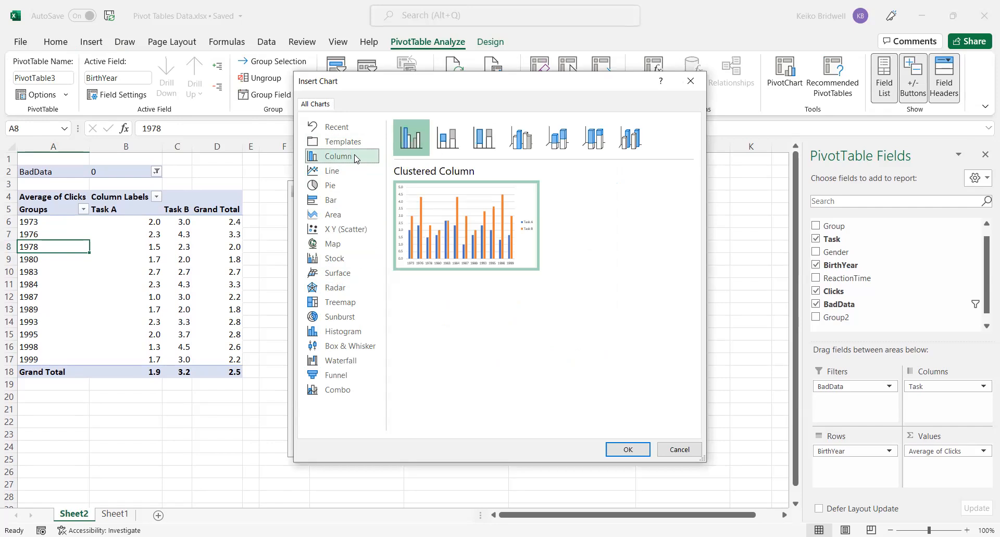
click(695, 89)
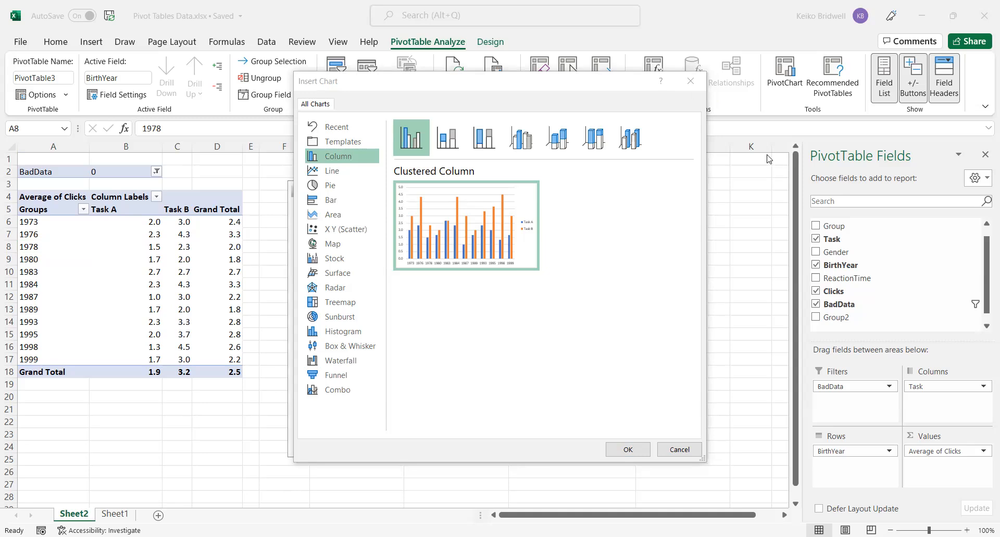
click(119, 515)
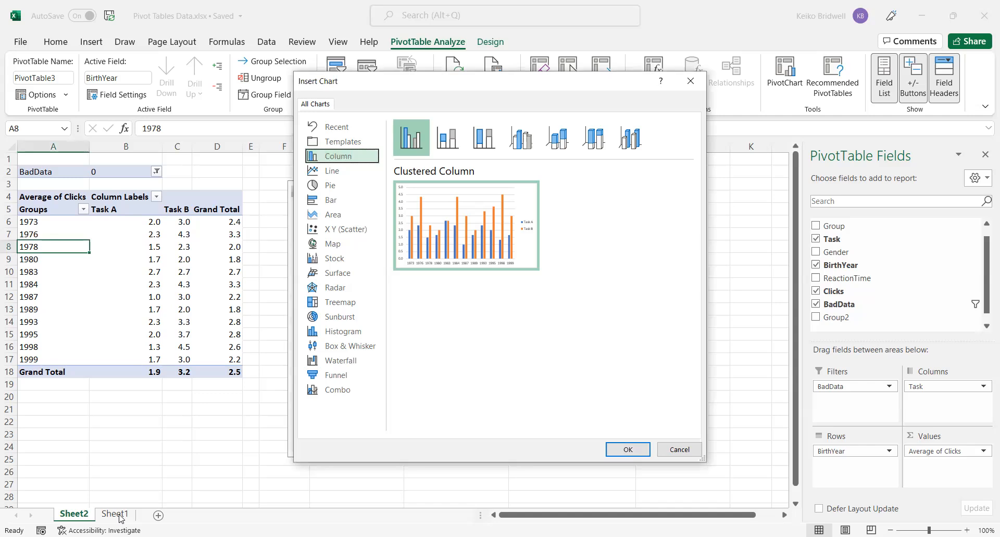
click(685, 74)
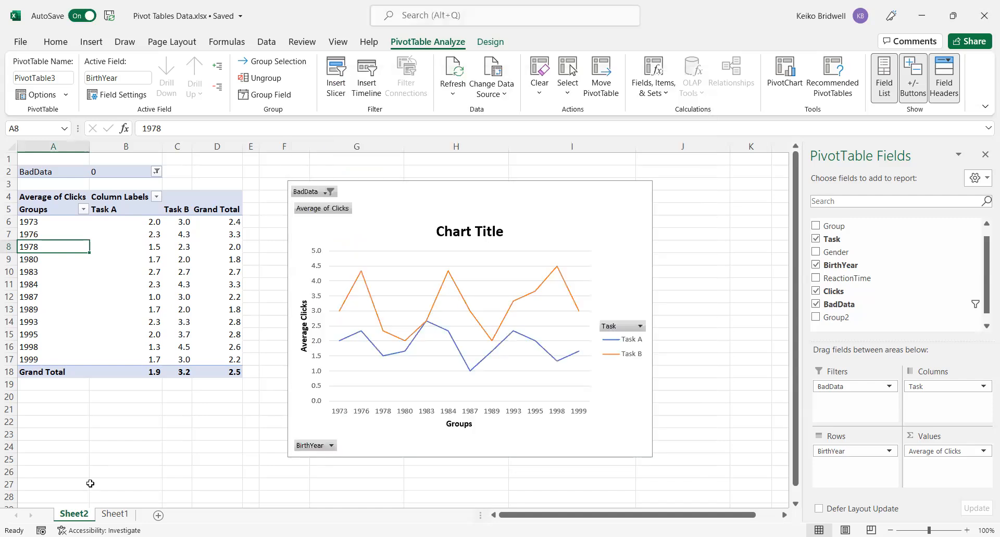
- Examine the BadData column of the source data on Sheet1 for rows flagged as bad
click(119, 516)
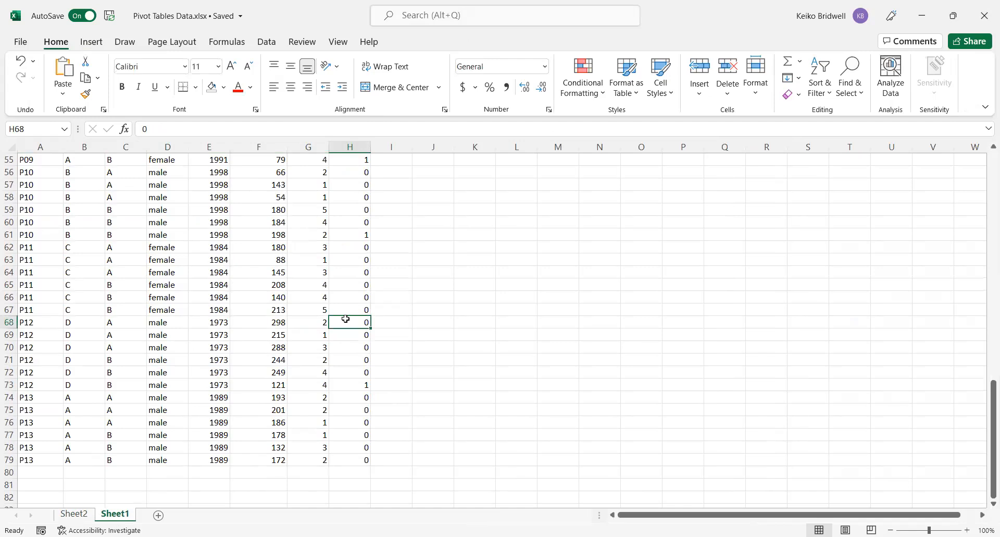
key(ctrl+Up)
key(Down)
key(Down)
key(Down)
key(Down)
key(Down)
key(Down)
key(Down)
key(Down)
key(Down)
key(Down)
key(Down)
key(Down)
key(Up)
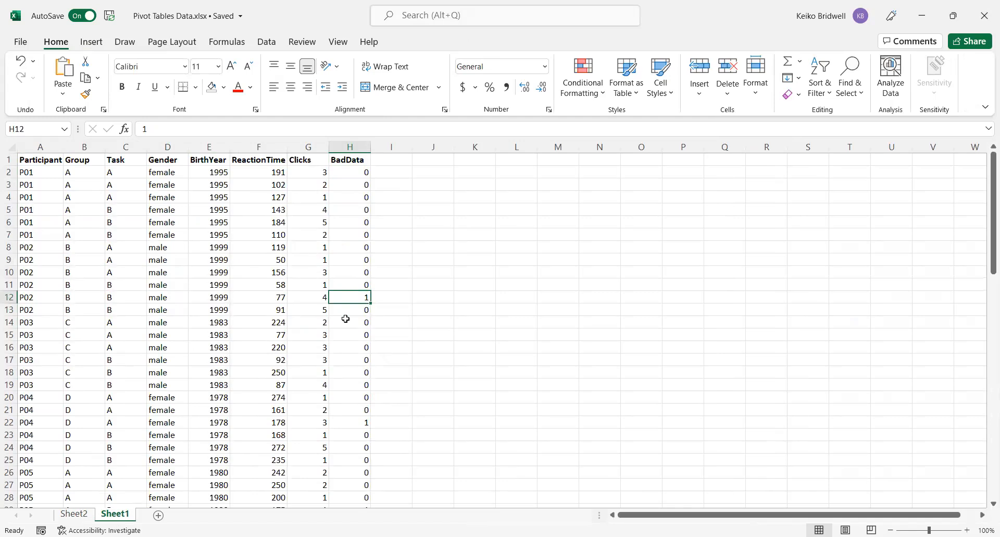
key(Down)
key(Down)
key(Down)
key(Down)
key(Down)
key(Down)
key(Down)
key(Down)
key(Down)
key(Down)
key(Down)
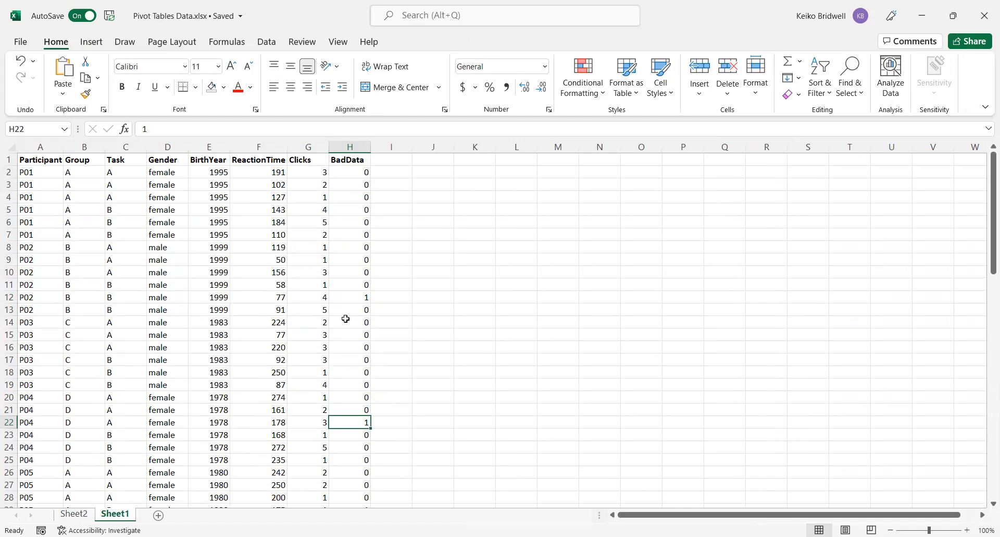
- Clear the Clicks values in cells G12, G19 and G22 of the source data
click(320, 302)
key(Delete)
key(Down)
key(Down)
key(Down)
key(Down)
key(Down)
key(Down)
key(Down)
key(Delete)
key(Down)
key(Down)
key(Down)
key(Delete)
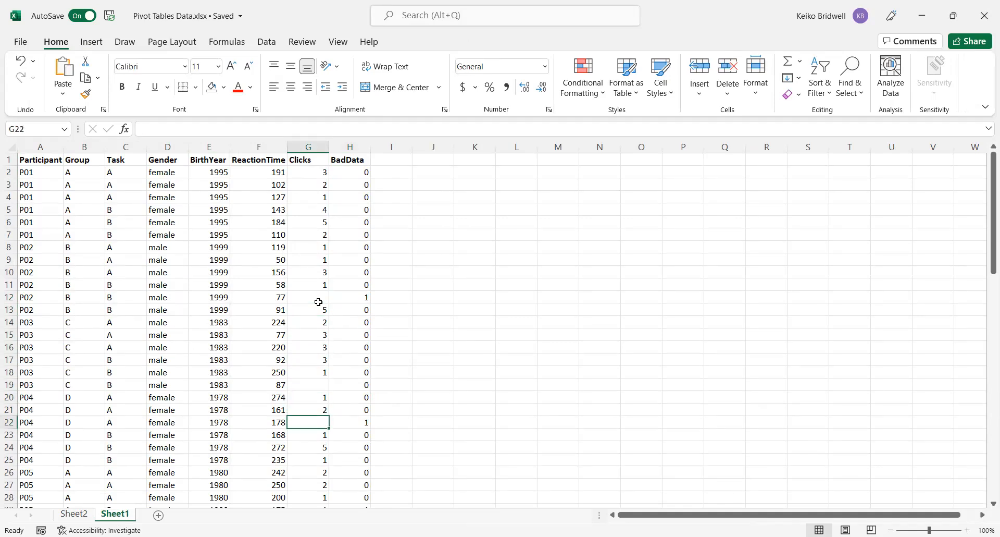
- Enter =ISBLANK(G12) in cell I12 and fill the formula down beside the remaining data rows
click(392, 295)
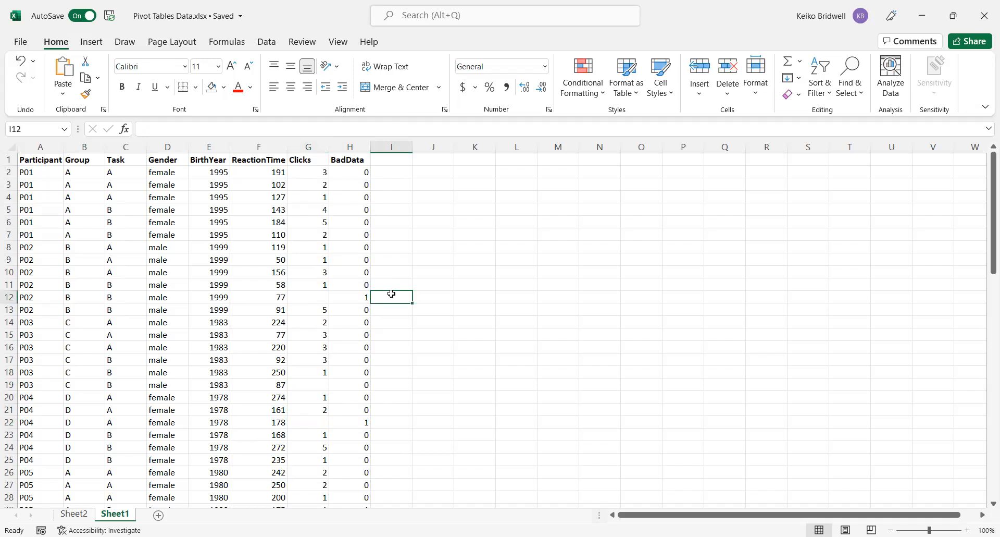
text(=)
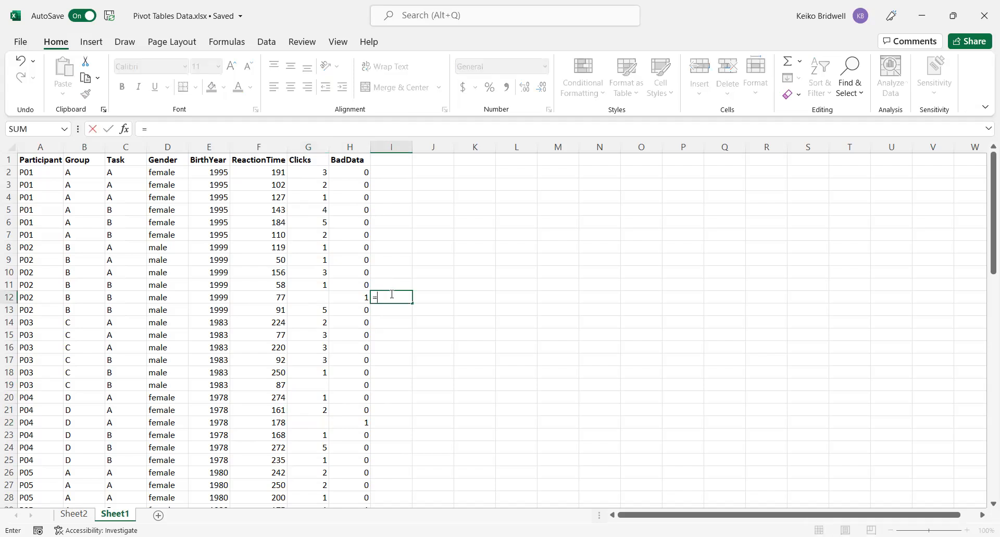
text(isb)
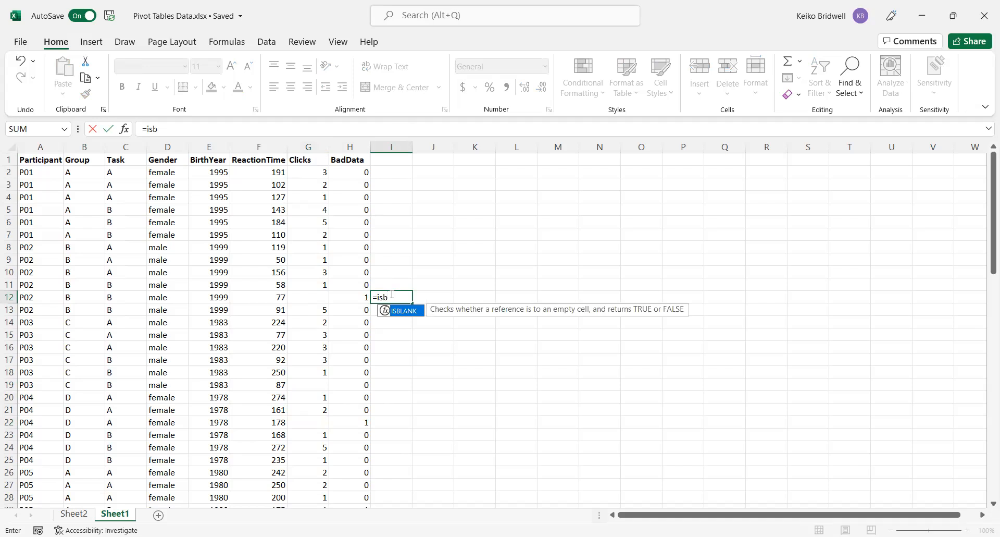
key(Tab)
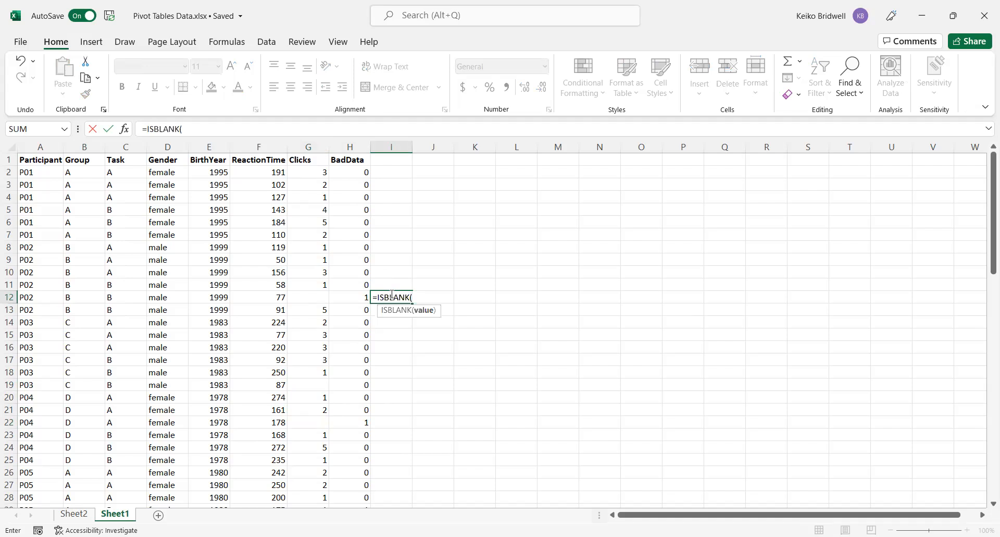
key(Left)
key(Left)
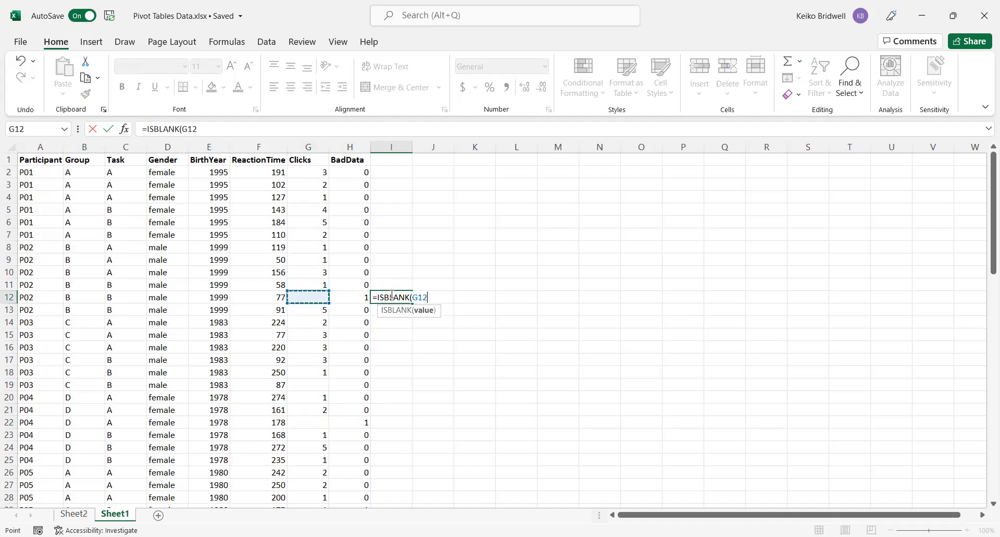
key(Return)
click(396, 297)
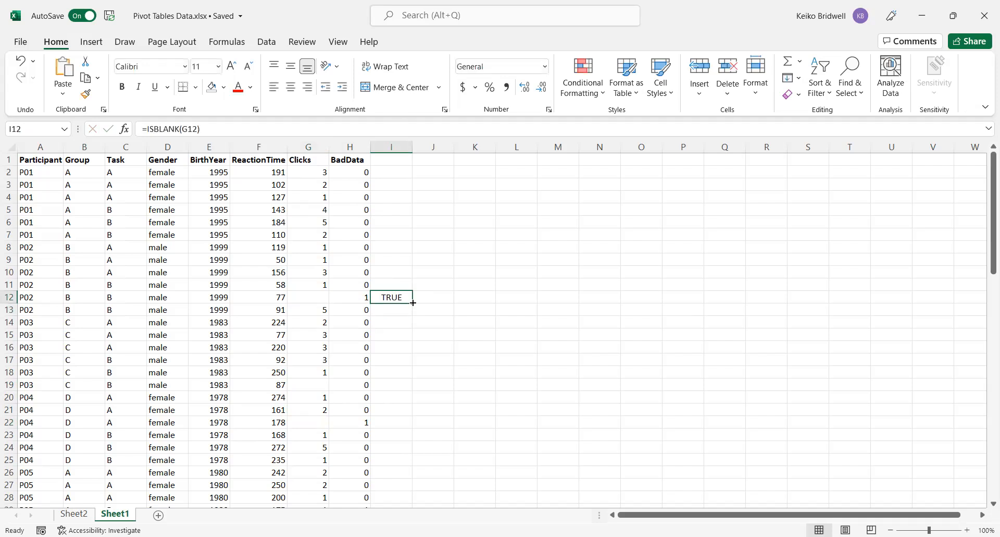
double_click(412, 302)
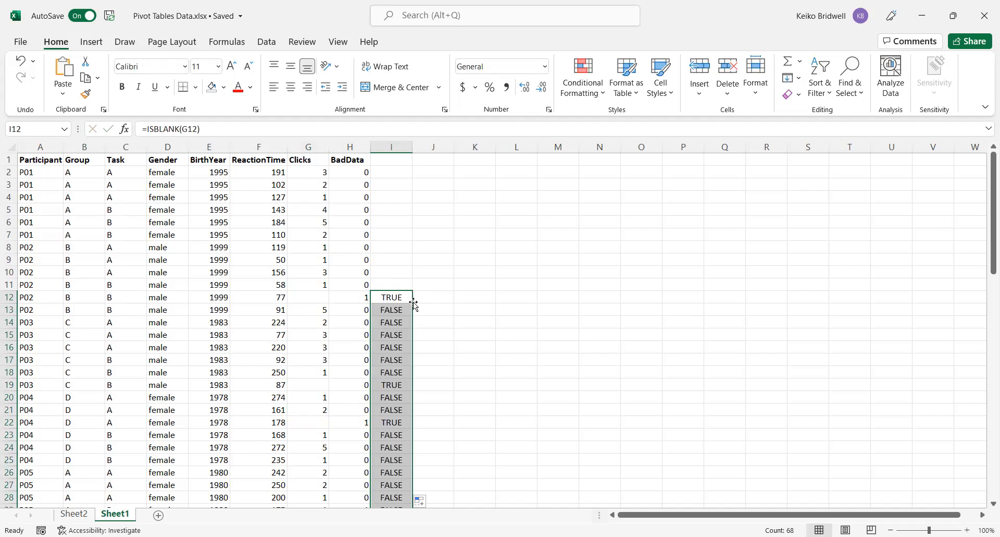
- Group the BirthYear row labels of the PivotTable on Sheet2, starting at 1970, in intervals of 5 years
click(73, 514)
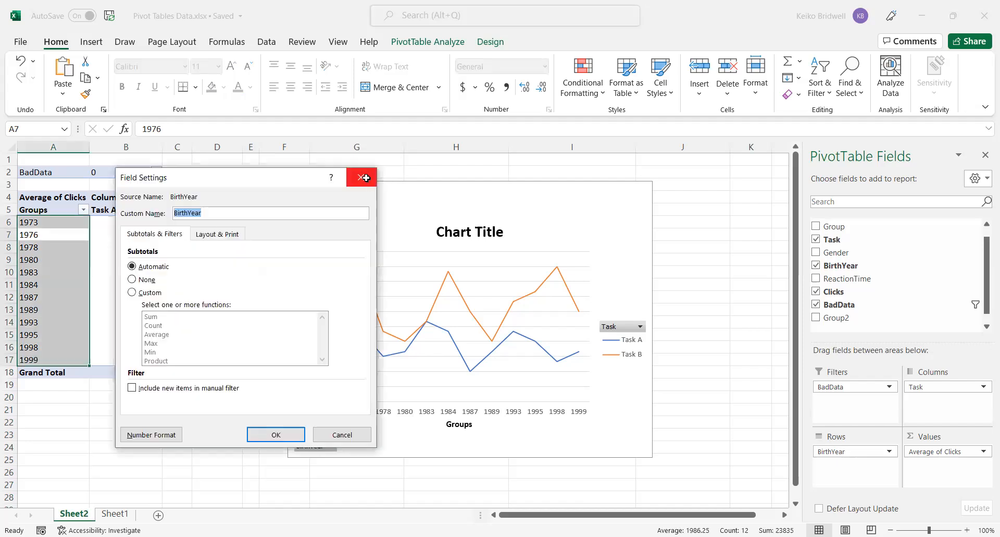
click(366, 178)
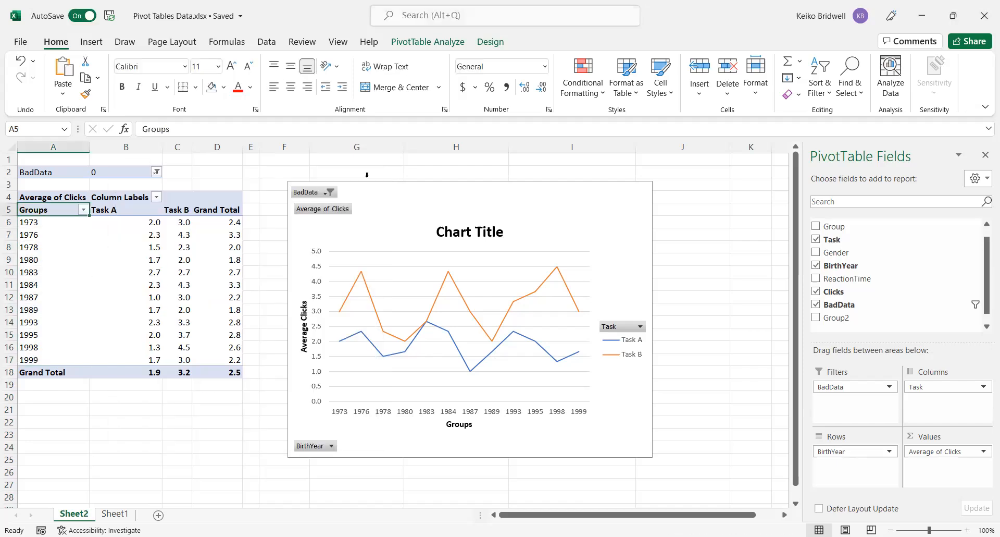
click(46, 235)
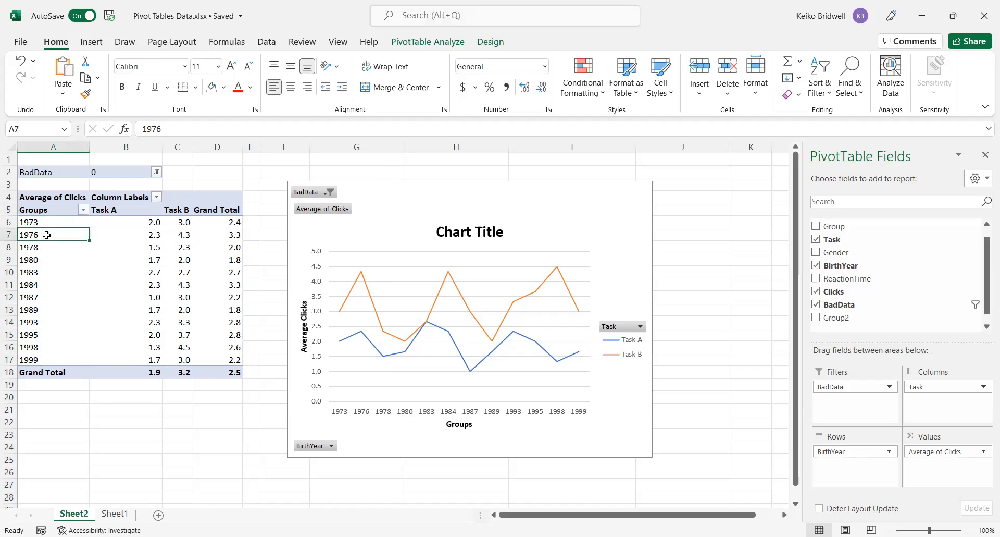
right_click(46, 235)
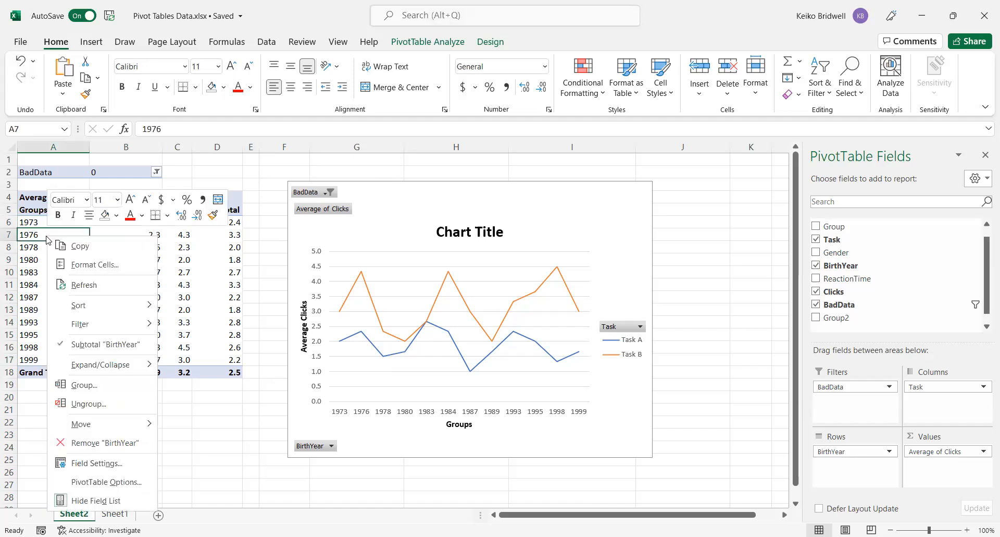
click(104, 385)
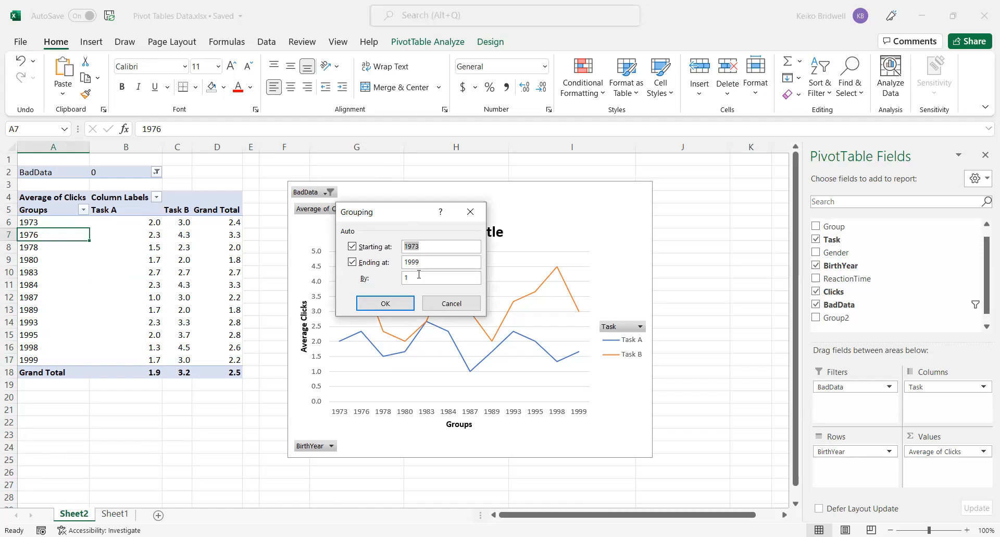
click(434, 245)
key(BackSpace)
text(0)
click(419, 278)
text(10)
drag(420, 279, 387, 272)
text(5)
click(384, 305)
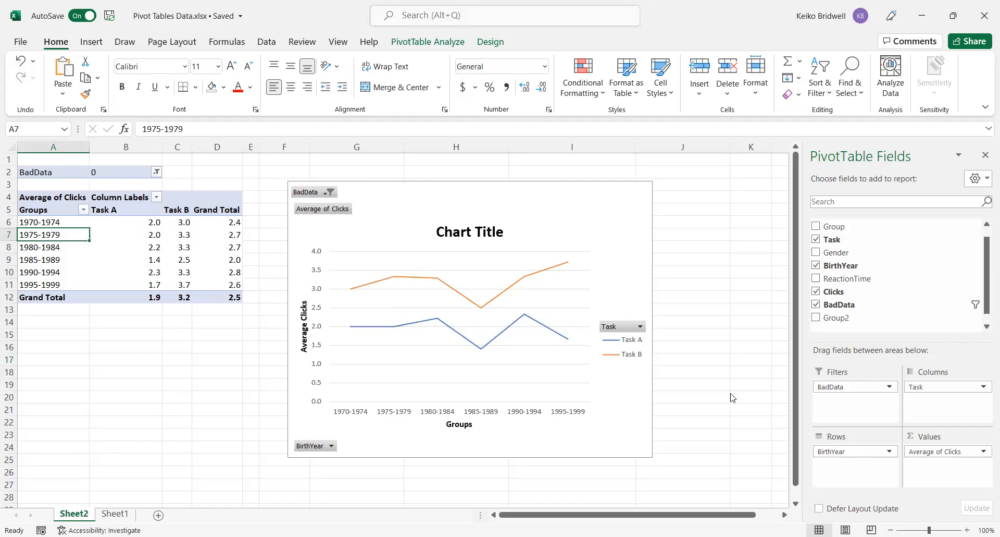
- Replace BirthYear with the Group field in the PivotTable's row area
drag(852, 453, 737, 447)
drag(842, 228, 833, 449)
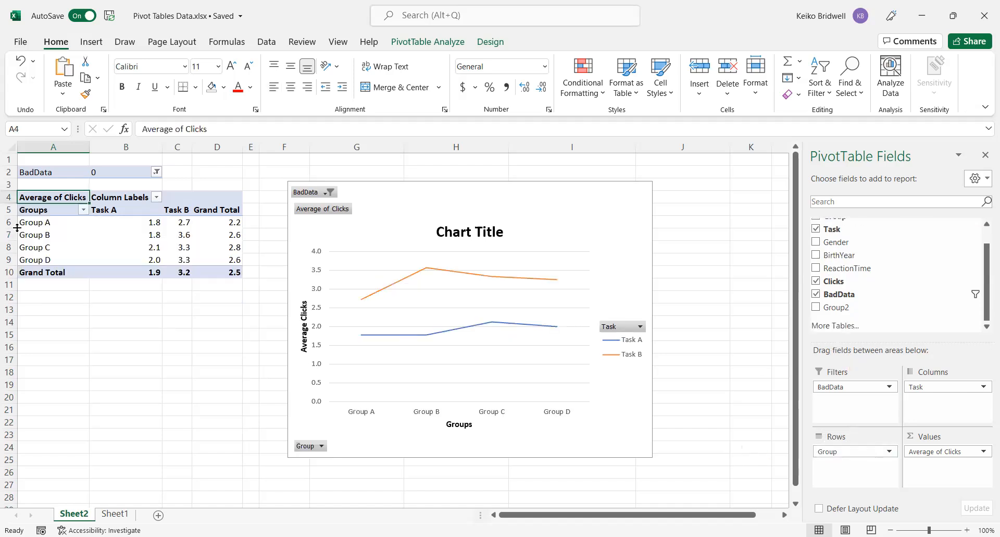
- Group the Group A and Group B row labels of the PivotTable together
drag(49, 223, 33, 235)
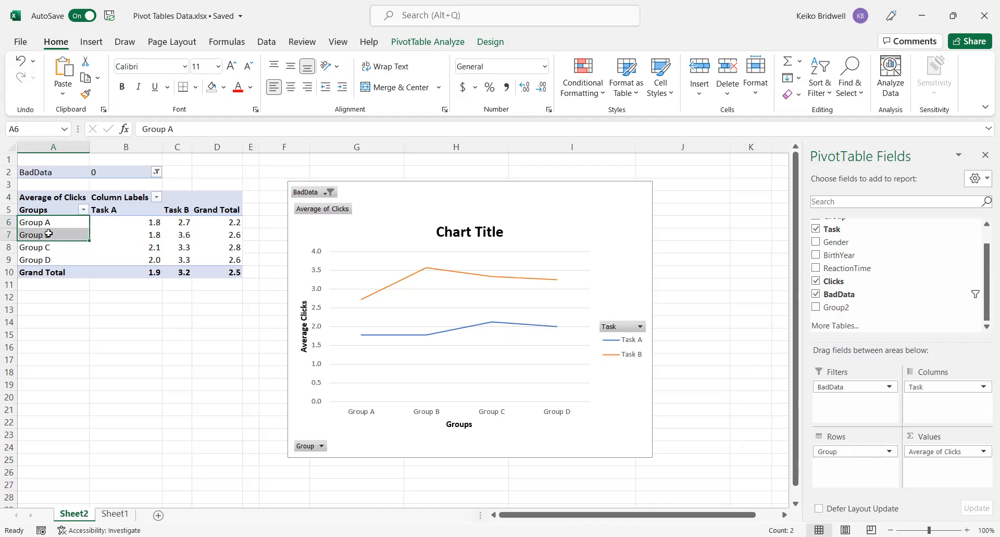
right_click(50, 230)
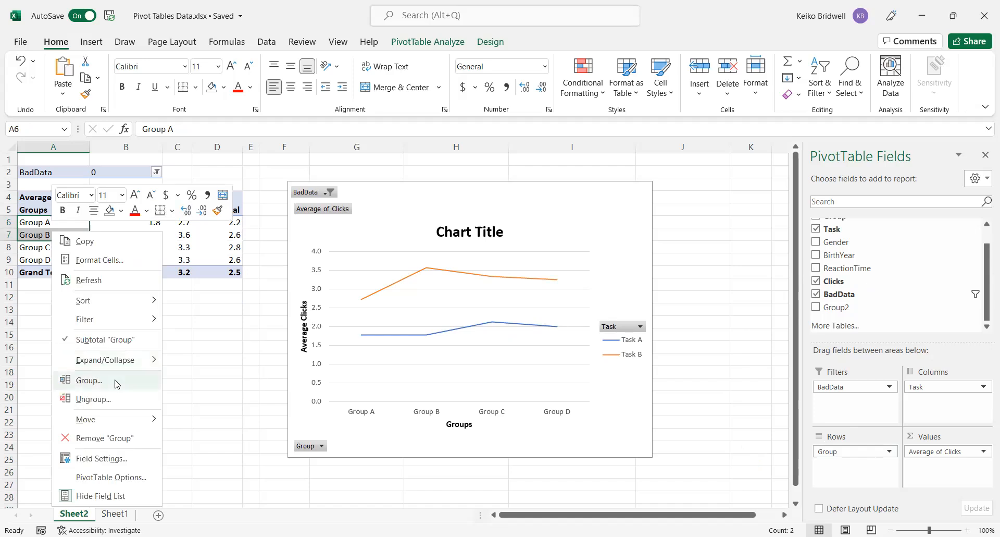
click(116, 384)
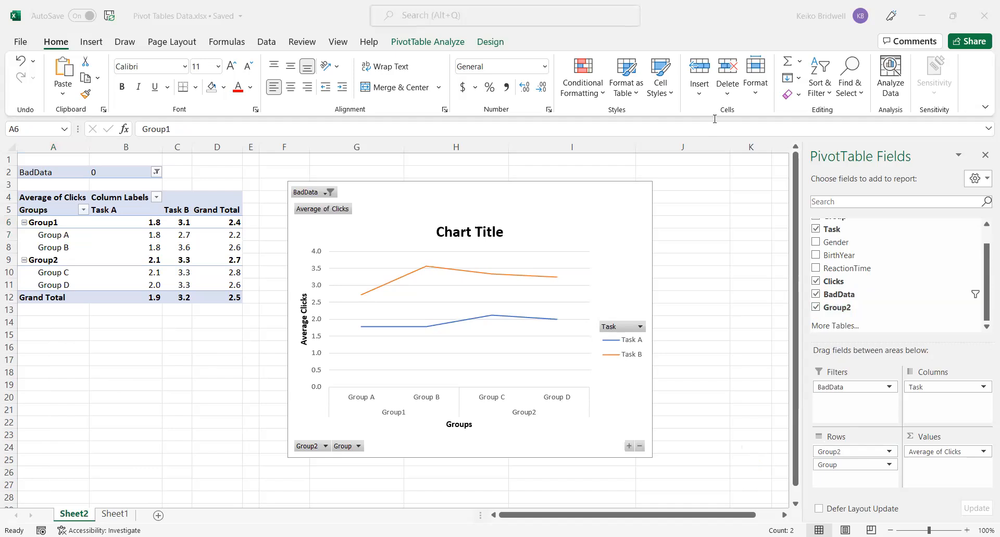
- Change the PivotChart from a line chart to a Clustered Column chart
click(567, 198)
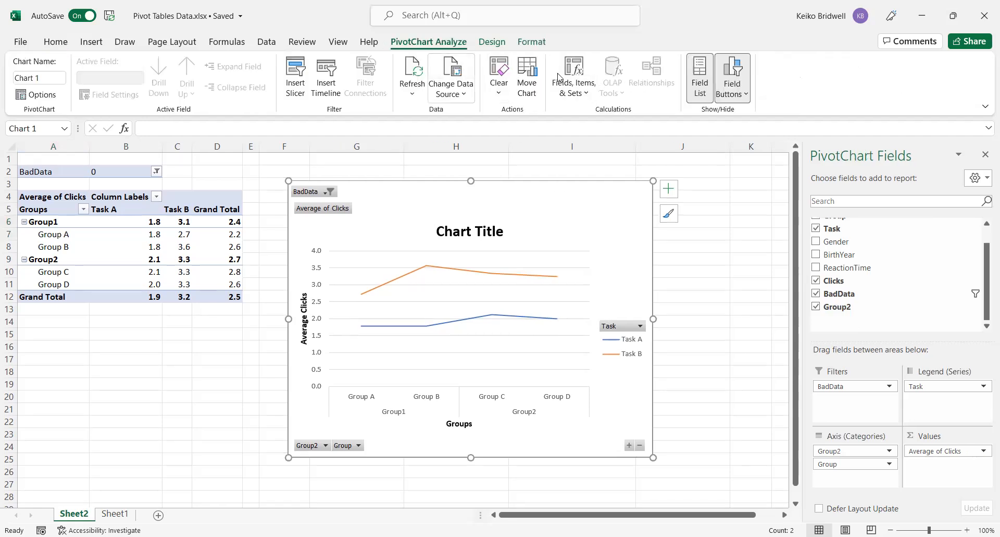
click(492, 42)
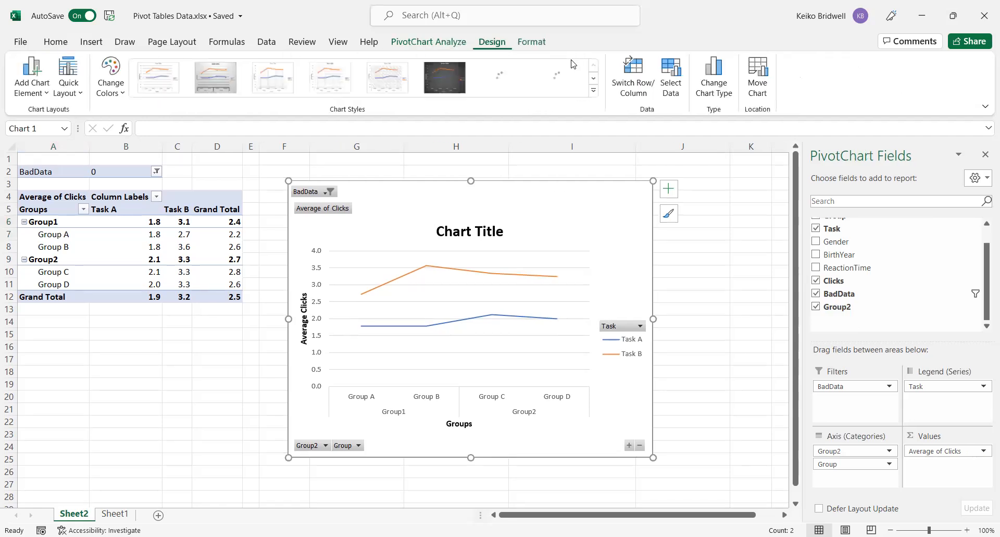
click(715, 87)
click(338, 156)
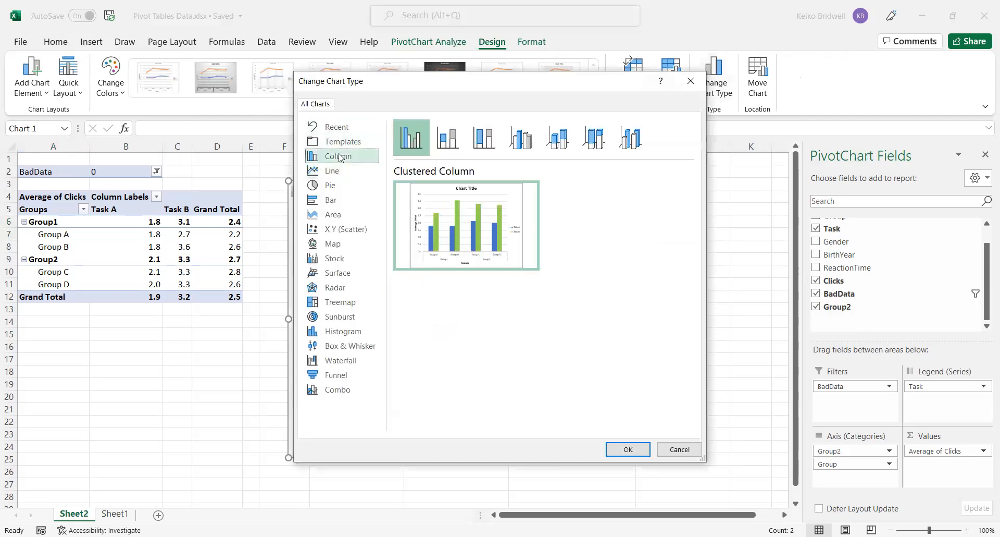
click(627, 448)
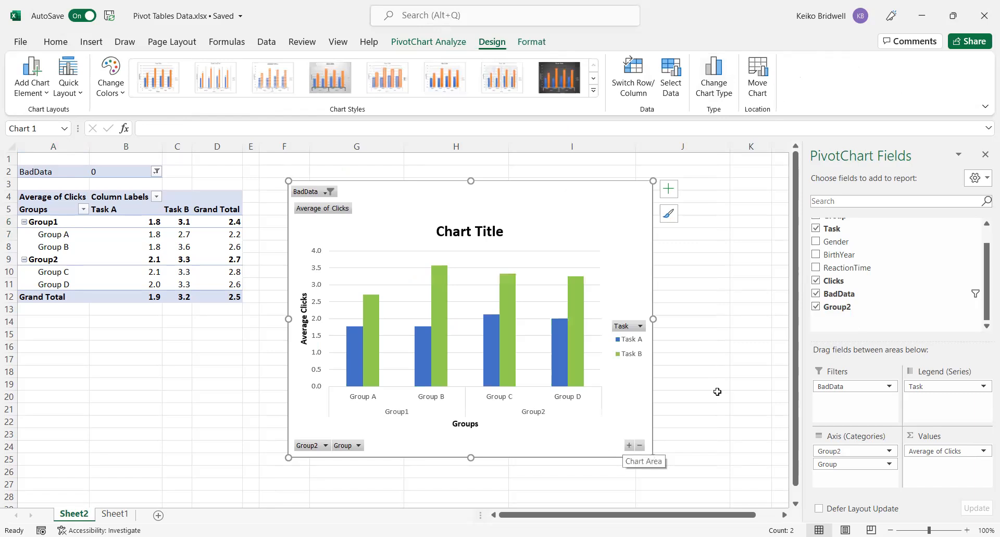
- Remove the Group2 field from the PivotChart's axis categories and add Standard Error error bars to the columns
drag(824, 451, 744, 458)
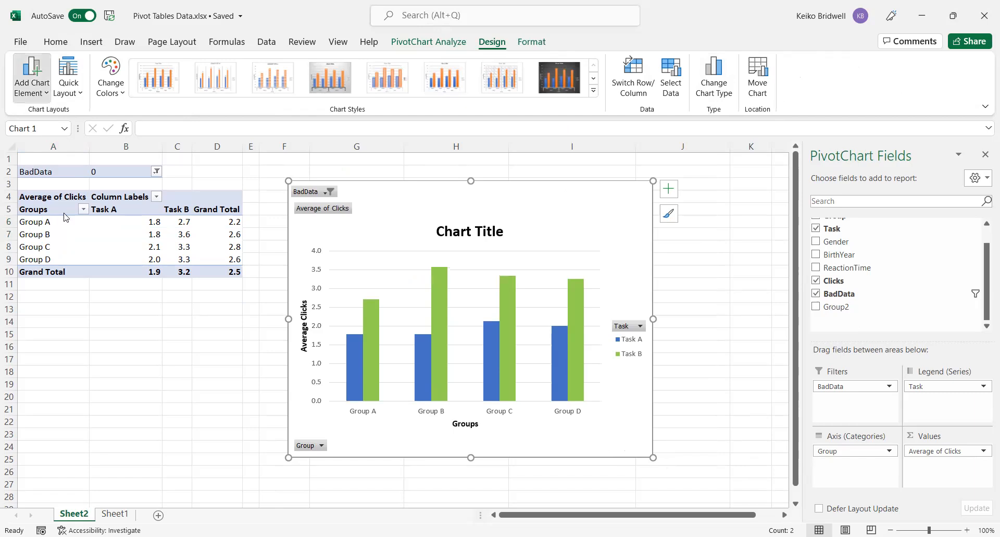
mouse_move(63, 213)
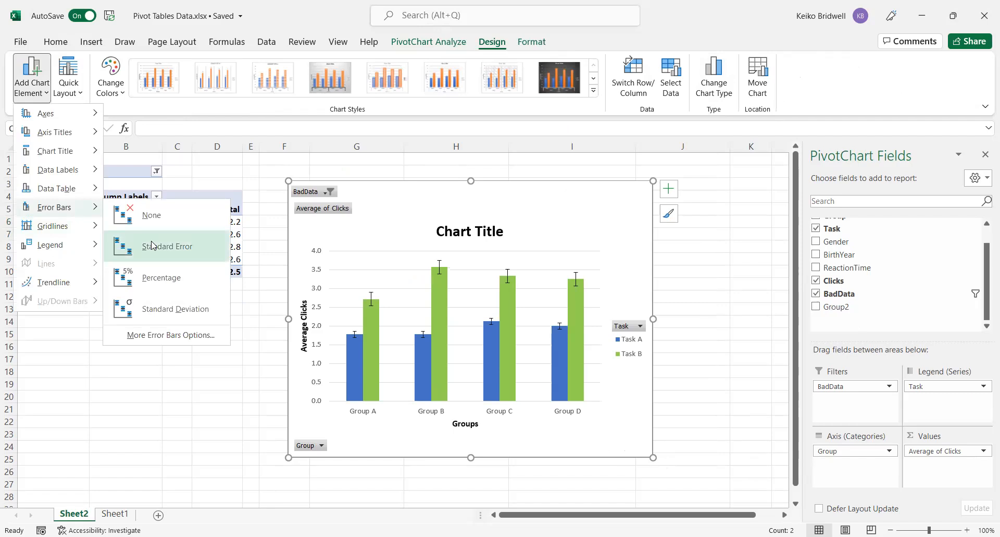
click(152, 245)
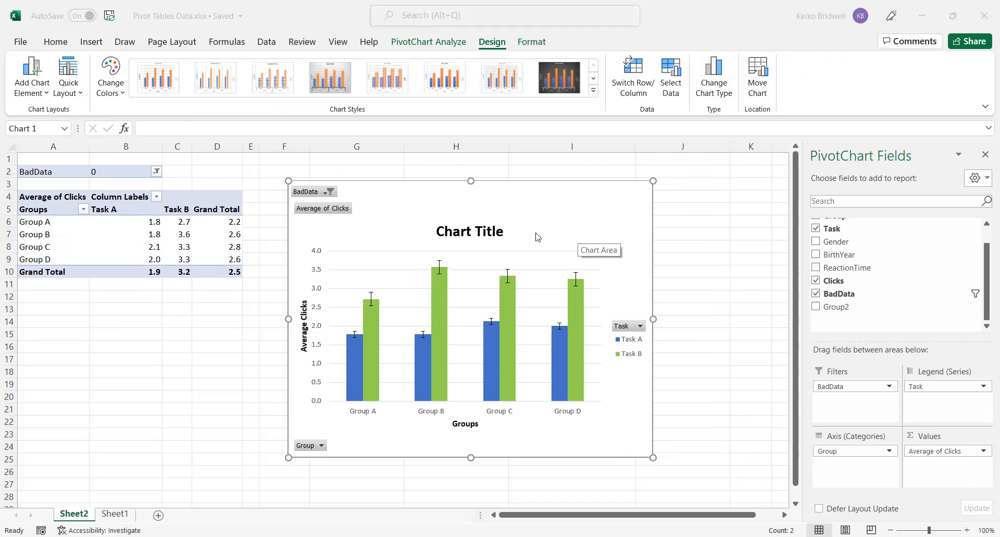
- Check the BadData flags in the source data on Sheet1 and return to the PivotTable's field list on Sheet2
click(395, 202)
double_click(395, 202)
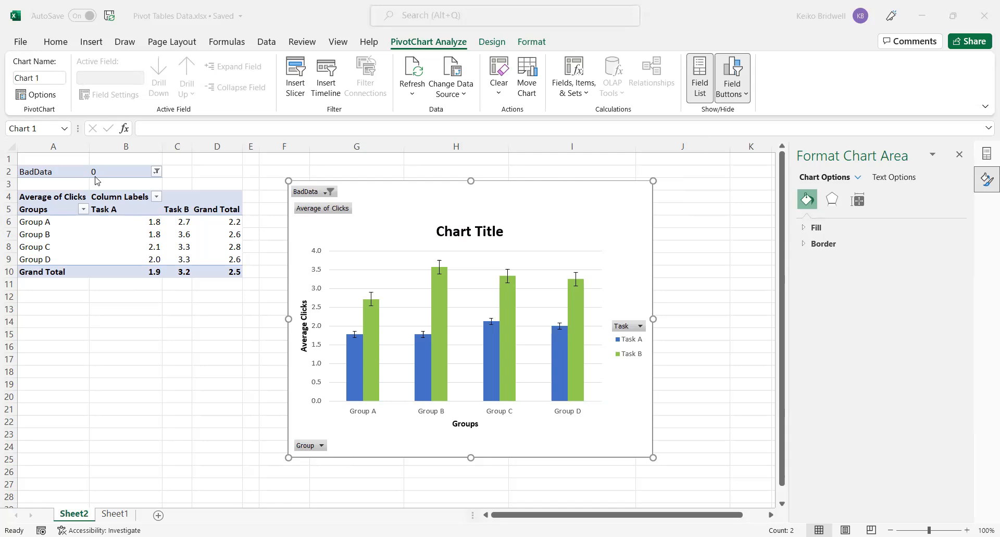
click(115, 514)
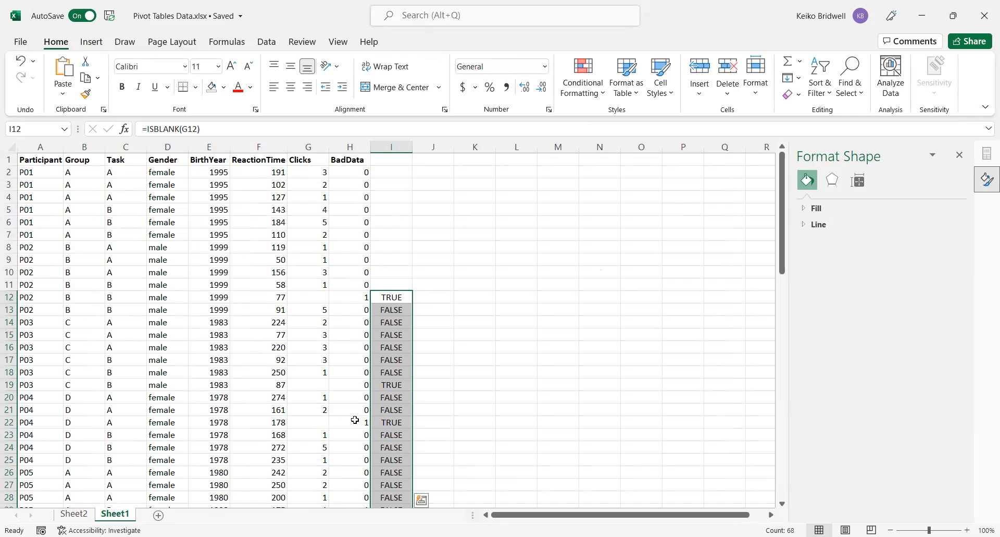
click(74, 514)
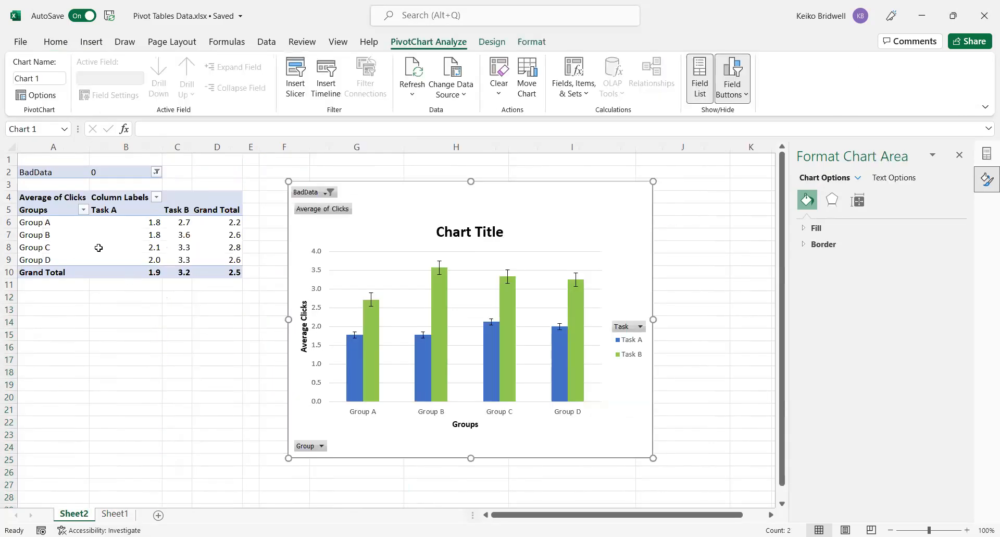
click(99, 247)
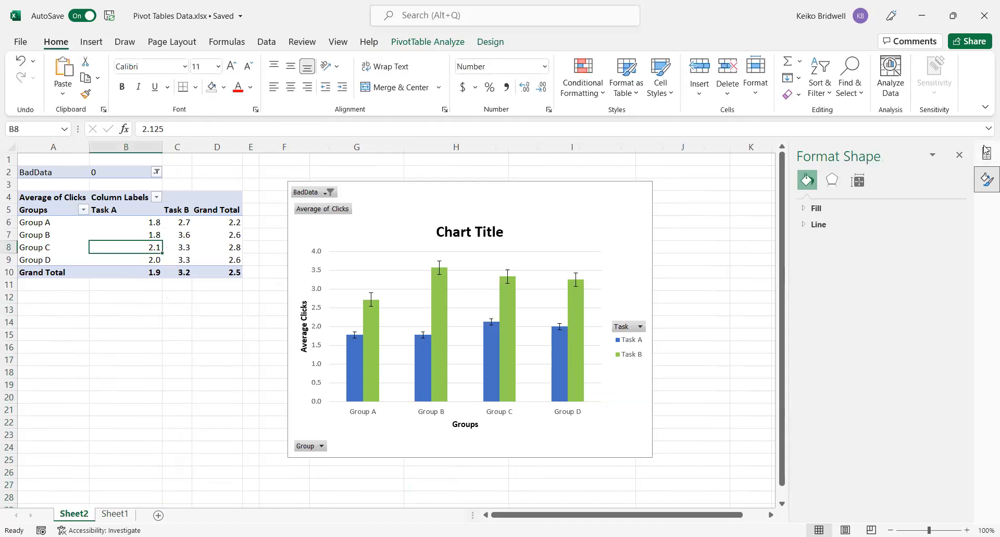
click(959, 157)
click(958, 157)
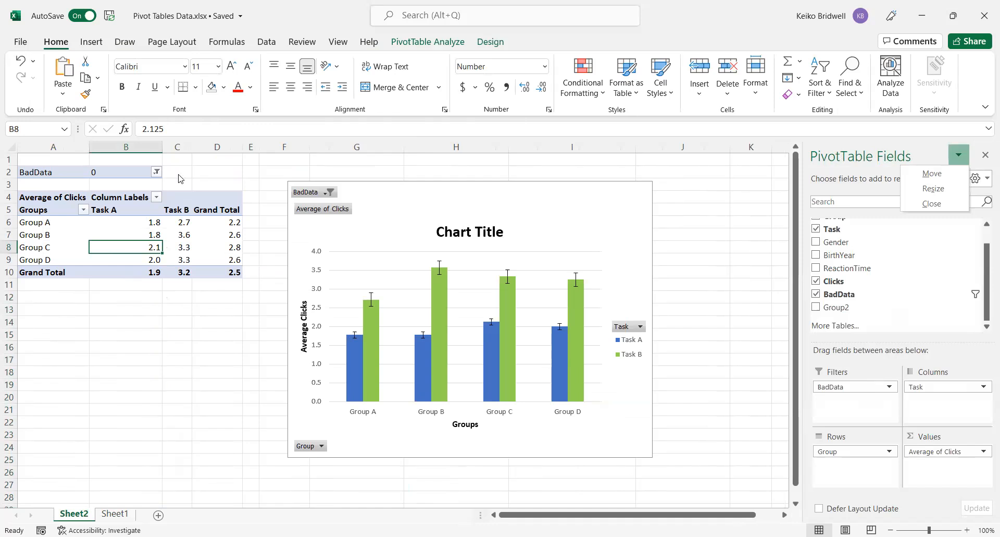
- Review the options of the PivotTable's BadData filter and keep it set to 0
click(157, 173)
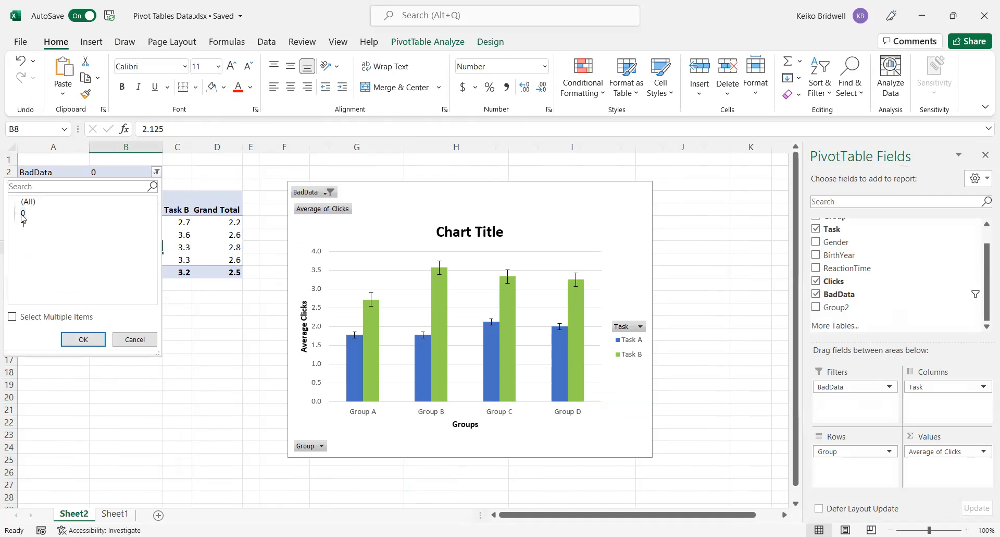
click(79, 339)
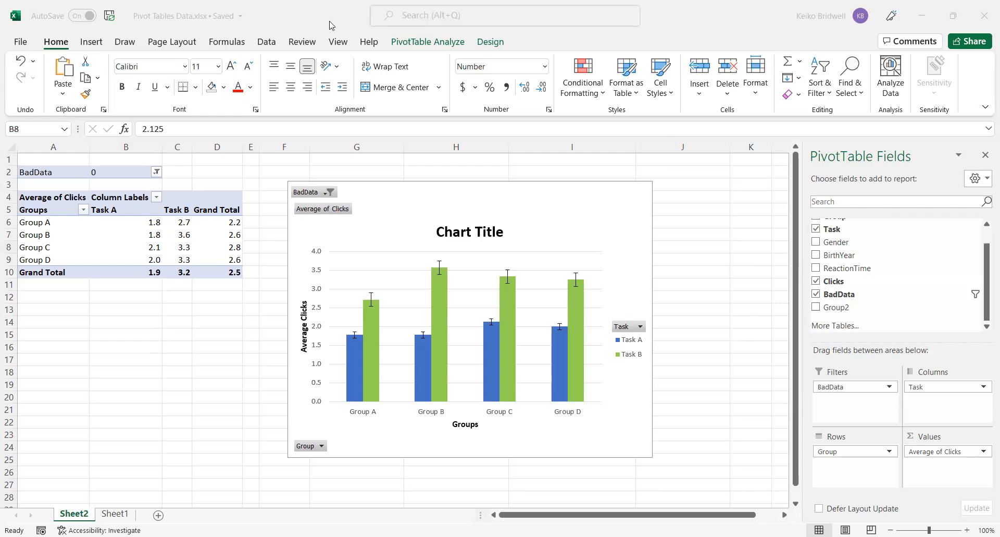
click(248, 13)
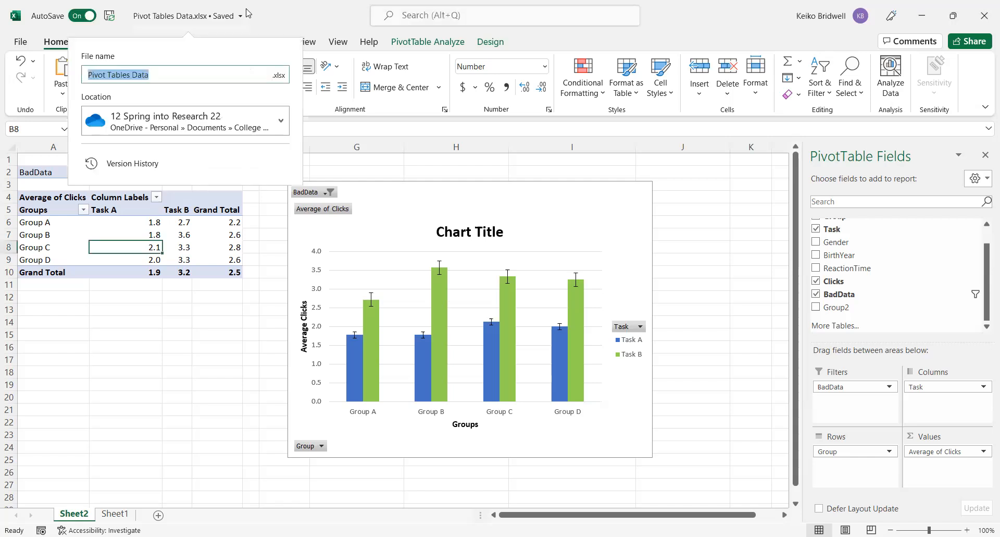